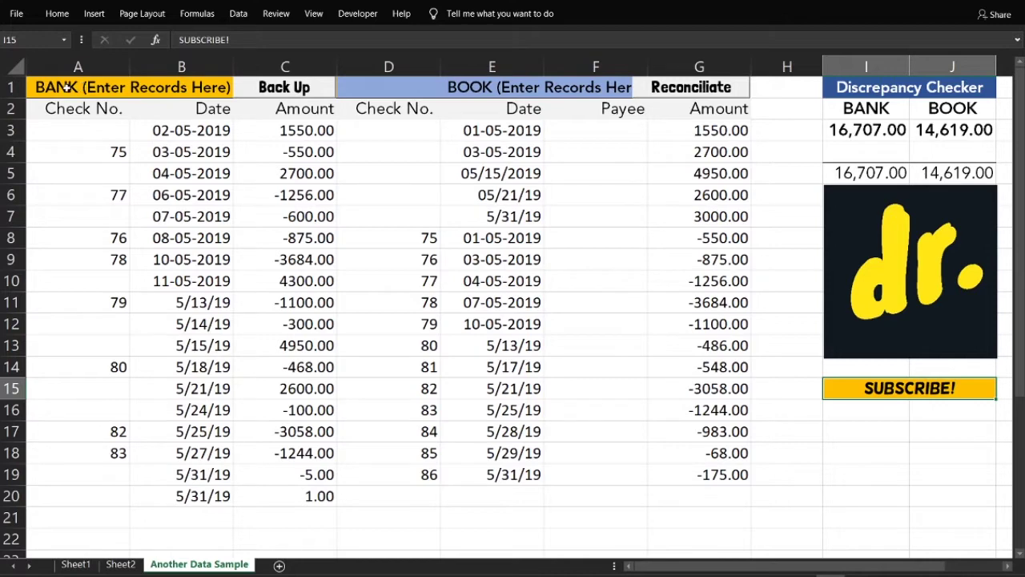
Step: Select the BANK section with its headings and all records, A1:C20, to review it
{"action": "left_click", "coordinate": [65, 88]}
{"action": "key", "text": "shift+Right"}
{"action": "key", "text": "shift+Down"}
{"action": "key", "text": "shift+Down"}
{"action": "key", "text": "shift+Down"}
{"action": "key", "text": "shift+Down"}
{"action": "key", "text": "shift+Down"}
{"action": "key", "text": "shift+Down"}
{"action": "key", "text": "shift+Down"}
{"action": "key", "text": "shift+Down"}
{"action": "key", "text": "shift+Down"}
{"action": "key", "text": "shift+Down"}
{"action": "key", "text": "shift+Down"}
{"action": "key", "text": "shift+Down"}
{"action": "key", "text": "shift+Down"}
{"action": "key", "text": "shift+Down"}
{"action": "key", "text": "shift+Down"}
{"action": "key", "text": "shift+Down"}
{"action": "key", "text": "shift+Down"}
{"action": "key", "text": "shift+Down"}
{"action": "key", "text": "shift+Down"}
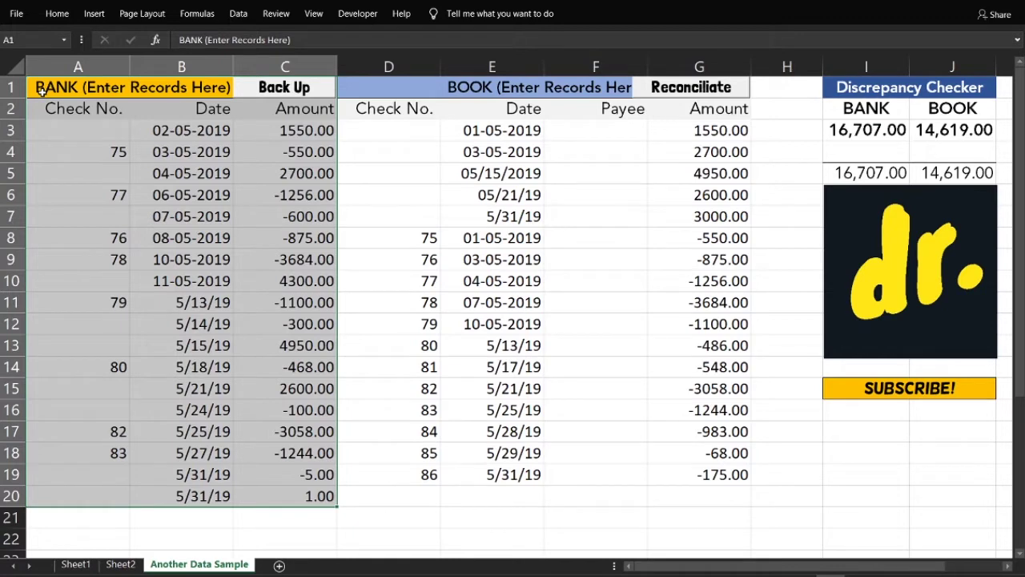
Step: Select the BOOK section with its headings and all records, D1:G19, to review it
{"action": "key", "text": "Right"}
{"action": "key", "text": "Right"}
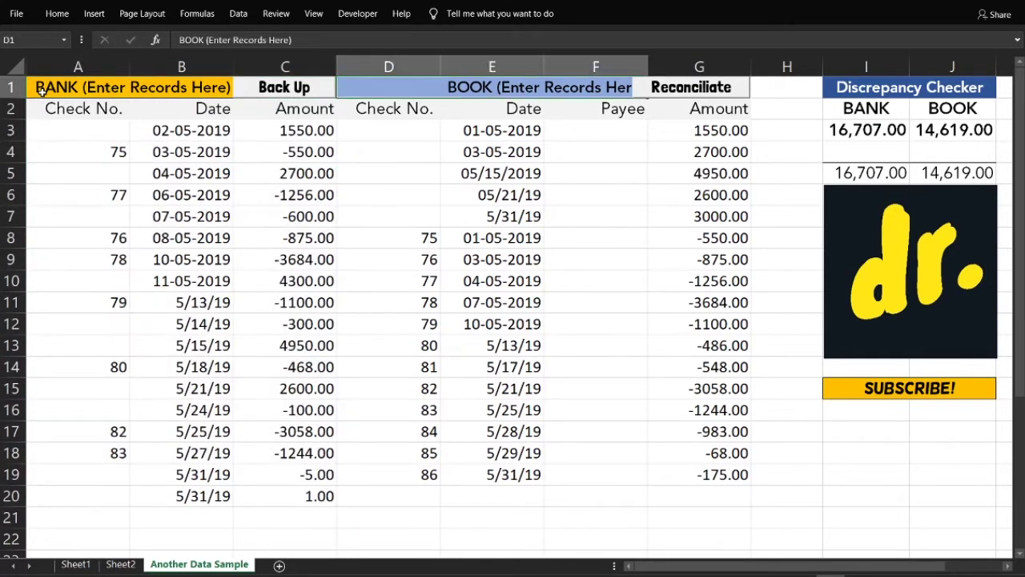
{"action": "key", "text": "shift+Down"}
{"action": "key", "text": "shift+Down"}
{"action": "key", "text": "shift+Down"}
{"action": "key", "text": "shift+Down"}
{"action": "key", "text": "shift+Down"}
{"action": "key", "text": "shift+Down"}
{"action": "key", "text": "shift+Down"}
{"action": "key", "text": "shift+Down"}
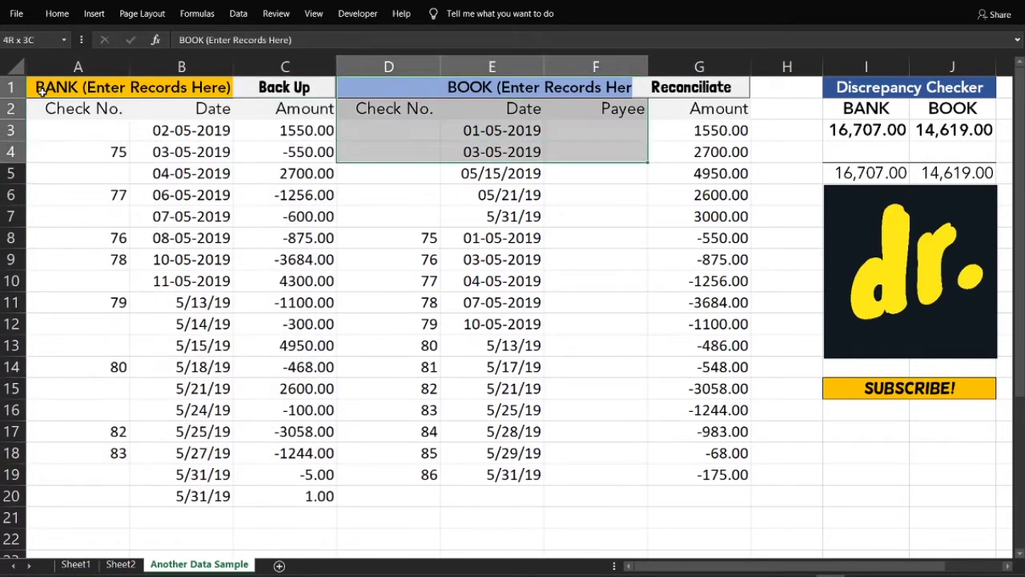
{"action": "key", "text": "shift+Down"}
{"action": "key", "text": "shift+Down"}
{"action": "key", "text": "shift+Down"}
{"action": "key", "text": "shift+Down"}
{"action": "key", "text": "shift+Down"}
{"action": "key", "text": "shift+Down"}
{"action": "key", "text": "shift+Down"}
{"action": "key", "text": "shift+Down"}
{"action": "key", "text": "shift+Down"}
{"action": "key", "text": "shift+Down"}
{"action": "key", "text": "shift+Right"}
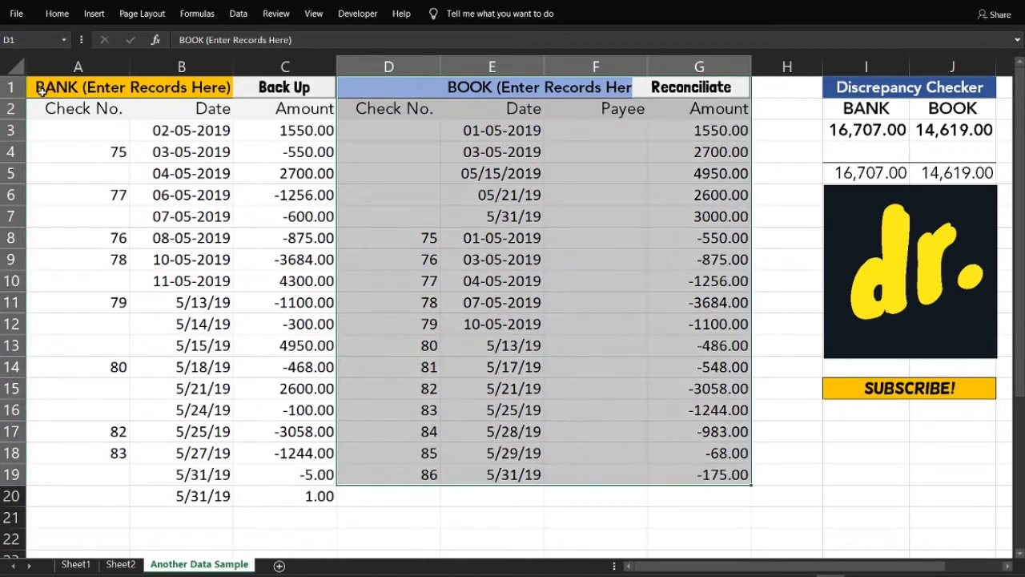
Step: Inspect the Discrepancy Checker's adjustment cells I4:J4 and the total formulas in I5 and J5
{"action": "left_click", "coordinate": [436, 90]}
{"action": "key", "text": "Right"}
{"action": "key", "text": "Right"}
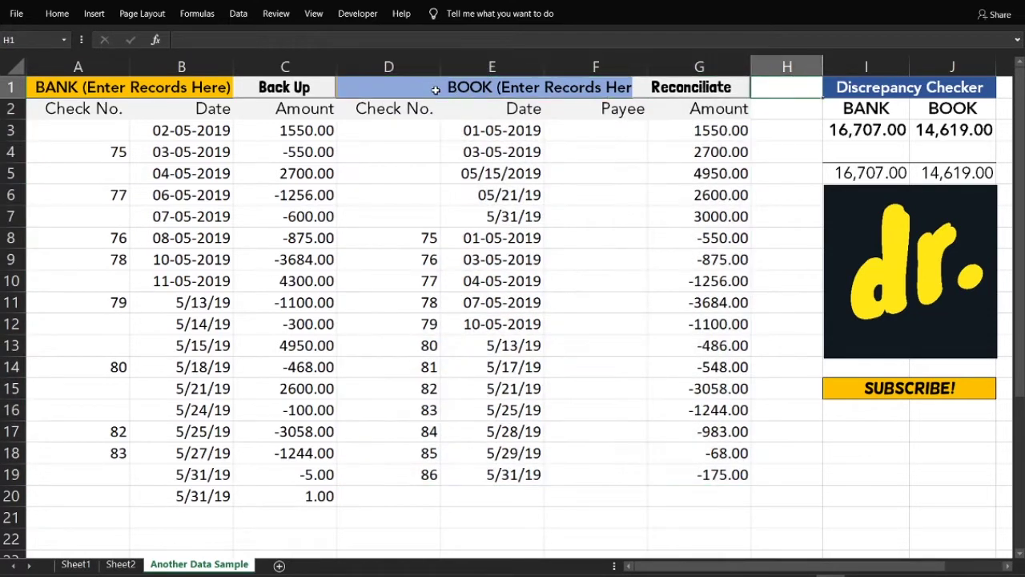
{"action": "key", "text": "Down"}
{"action": "left_click_drag", "start_coordinate": [954, 152], "coordinate": [865, 152]}
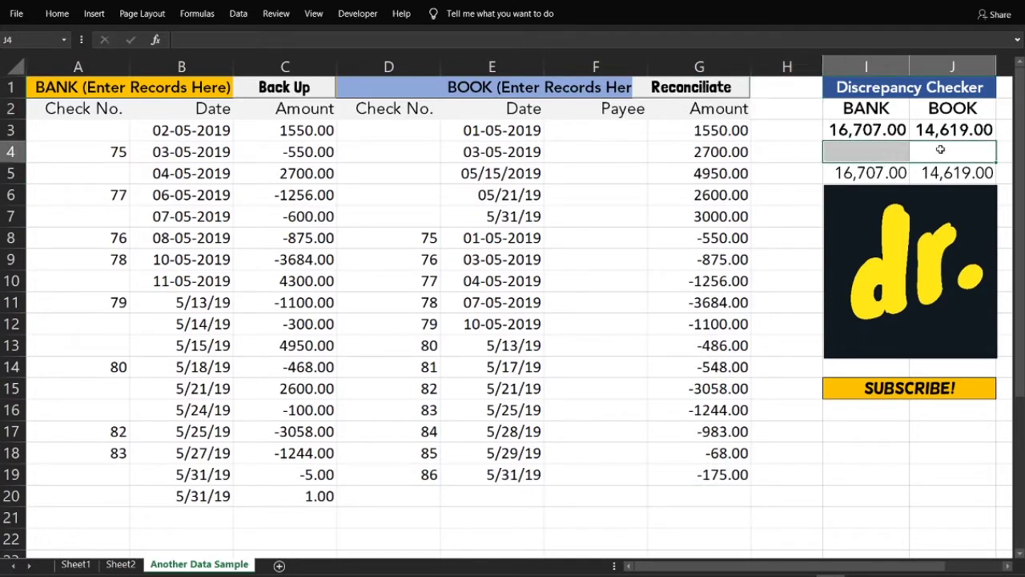
{"action": "left_click", "coordinate": [871, 172]}
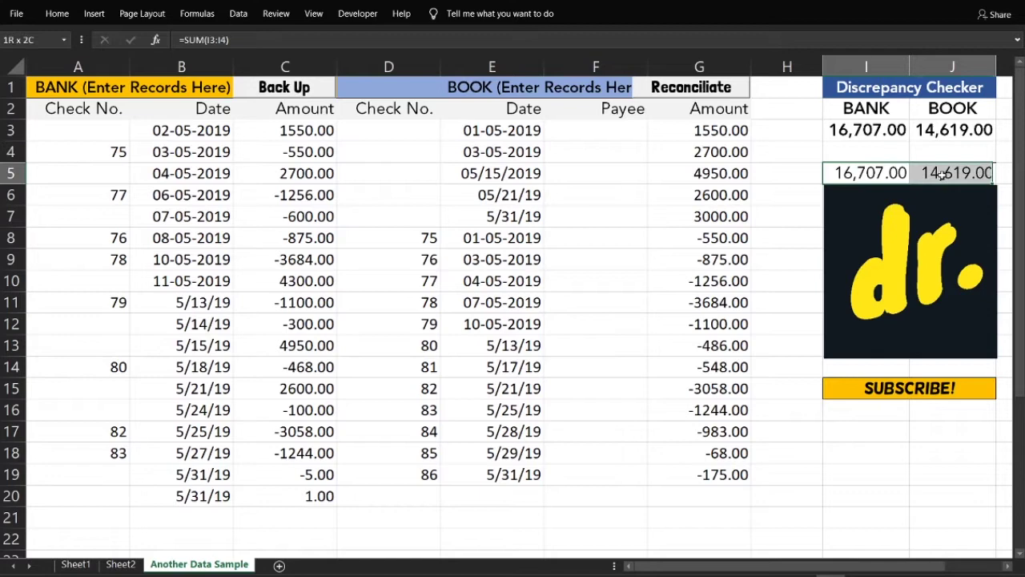
{"action": "double_click", "coordinate": [880, 174]}
{"action": "key", "text": "Return"}
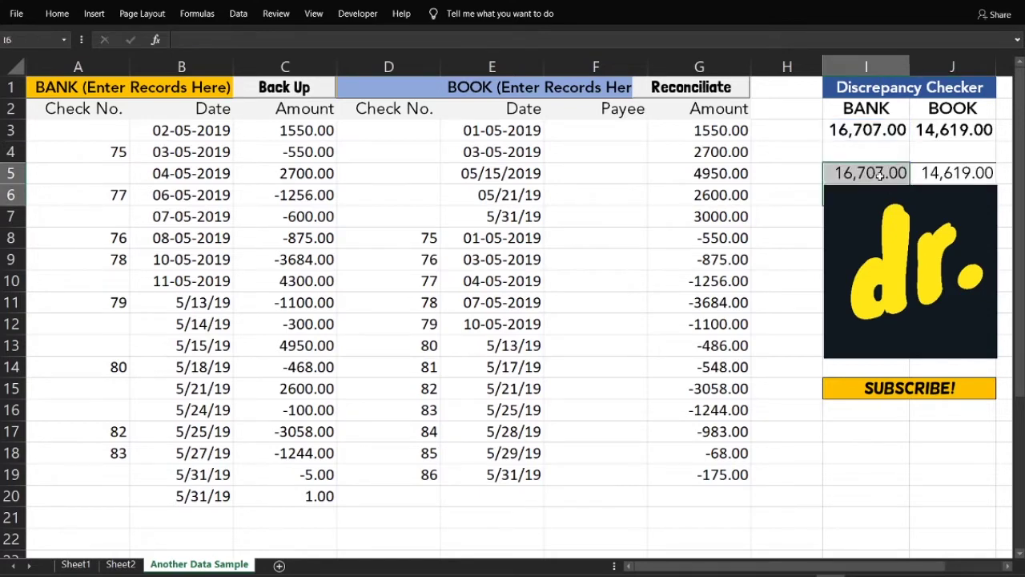
{"action": "key", "text": "Right"}
{"action": "key", "text": "F2"}
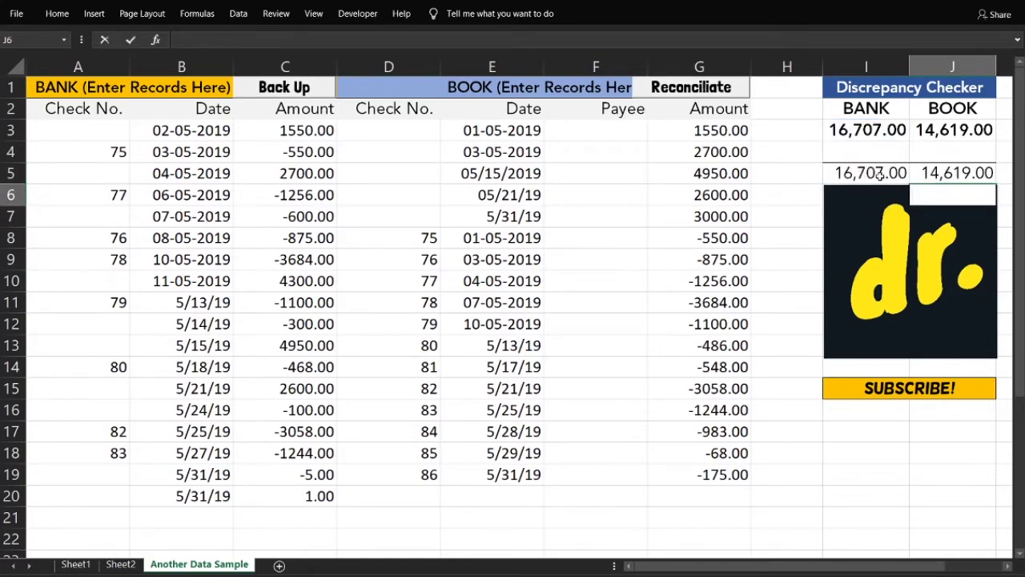
{"action": "key", "text": "Escape"}
{"action": "key", "text": "Up"}
{"action": "key", "text": "F2"}
{"action": "key", "text": "Return"}
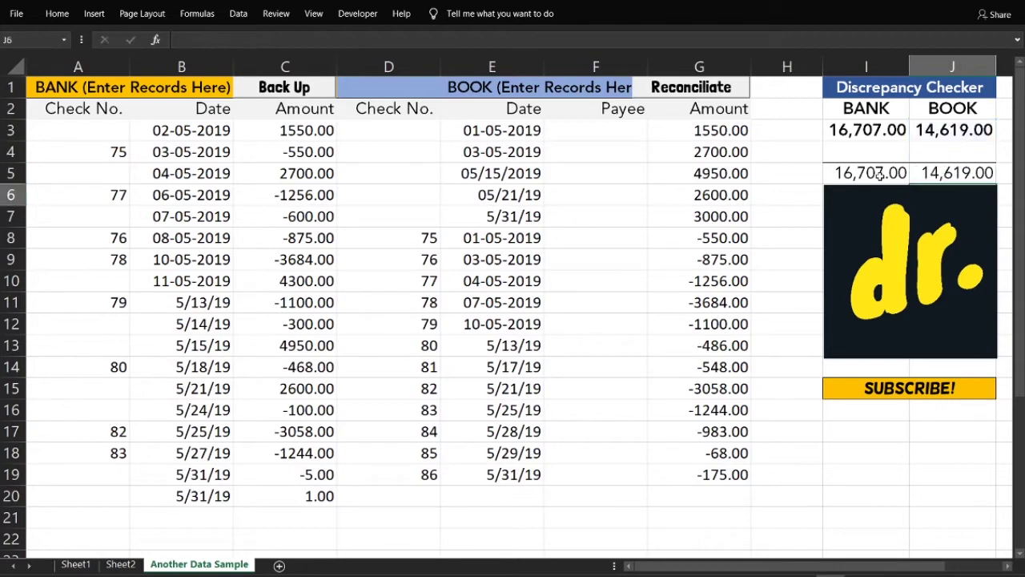
{"action": "key", "text": "Up"}
{"action": "left_click", "coordinate": [879, 175], "text": "shift"}
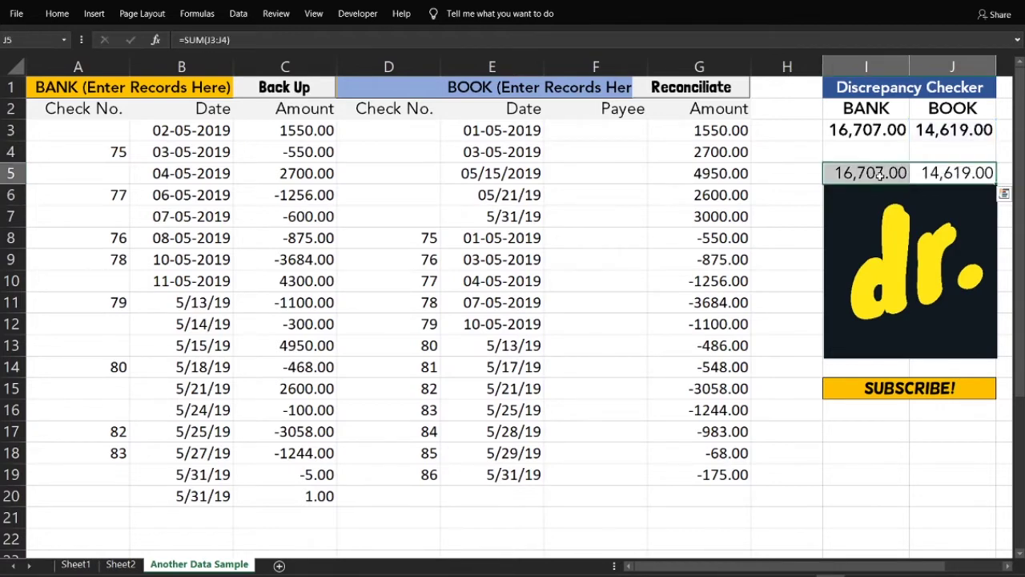
{"action": "left_click", "coordinate": [924, 393]}
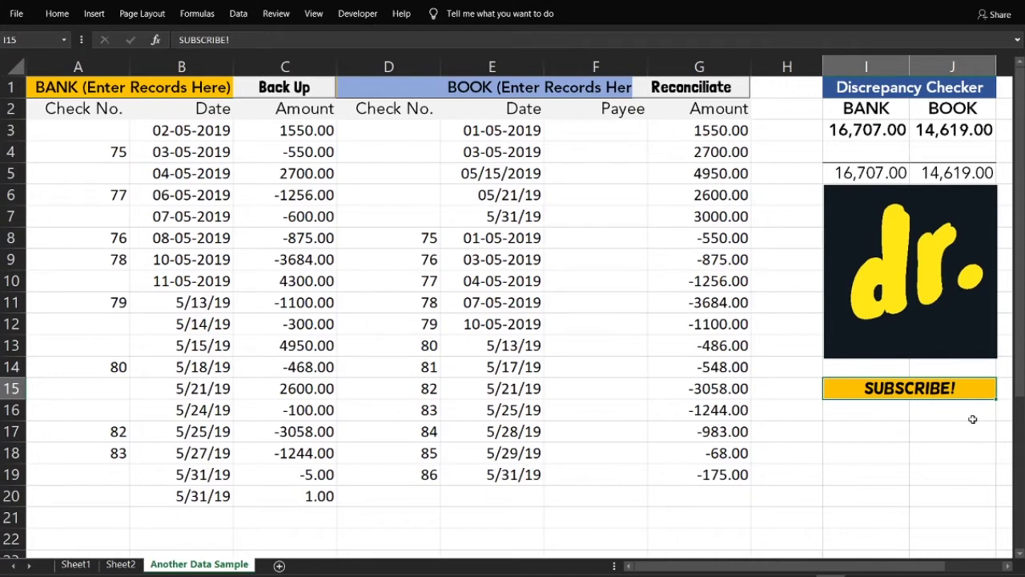
Step: Examine the first book record in D3:G3, from its amount back to its check number
{"action": "key", "text": "Left"}
{"action": "key", "text": "Left"}
{"action": "key", "text": "Left"}
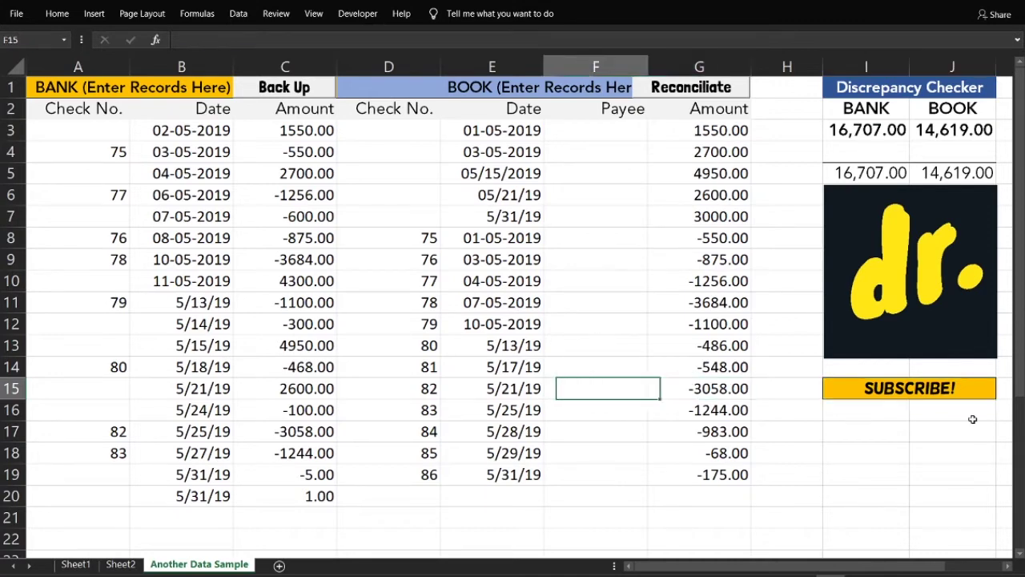
{"action": "key", "text": "ctrl+Home"}
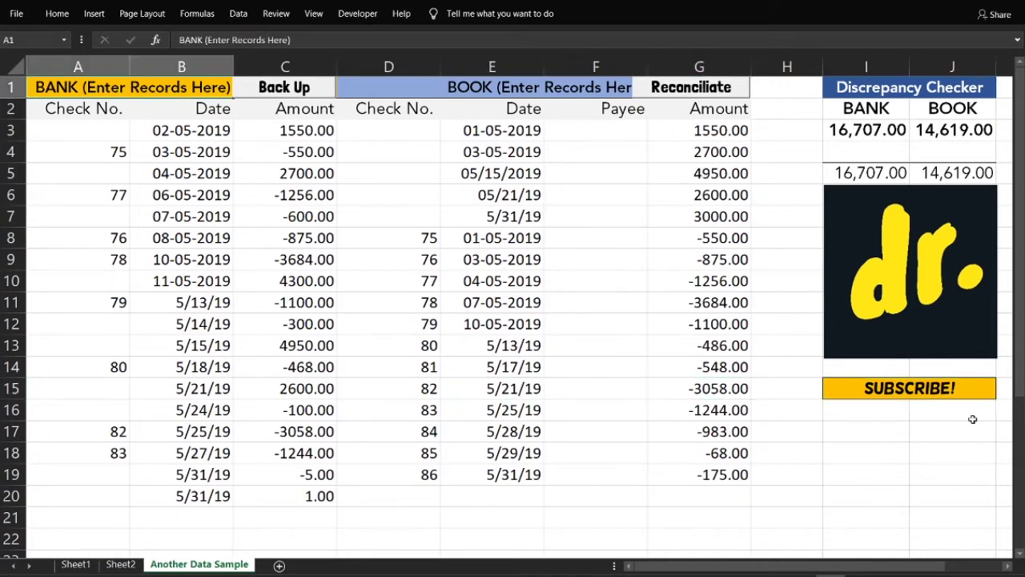
{"action": "key", "text": "Down"}
{"action": "key", "text": "Down"}
{"action": "key", "text": "Right"}
{"action": "key", "text": "Right"}
{"action": "key", "text": "Right"}
{"action": "key", "text": "Right"}
{"action": "key", "text": "Right"}
{"action": "key", "text": "Right"}
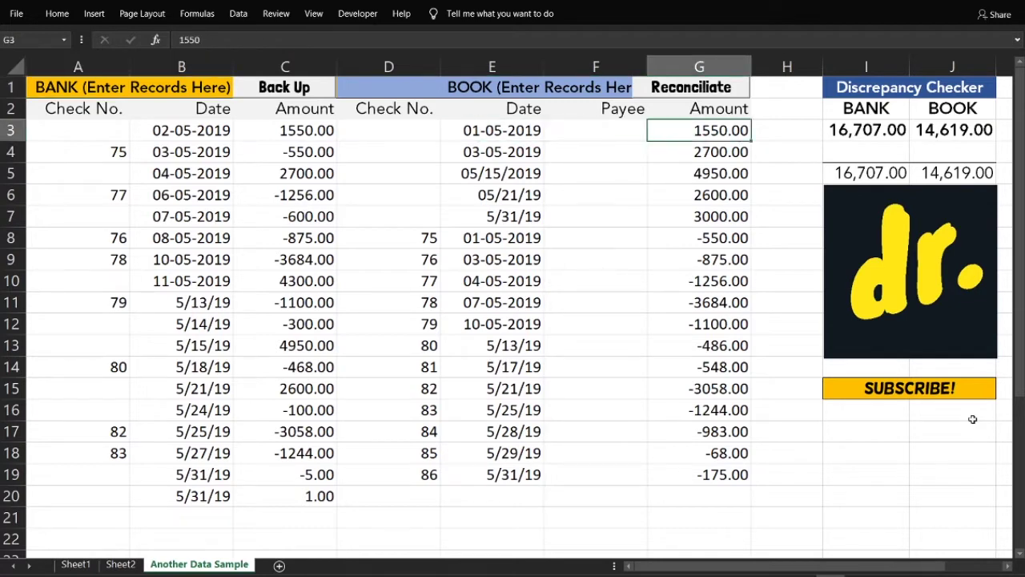
{"action": "key", "text": "shift+Left"}
{"action": "key", "text": "shift+Left"}
{"action": "key", "text": "shift+Left"}
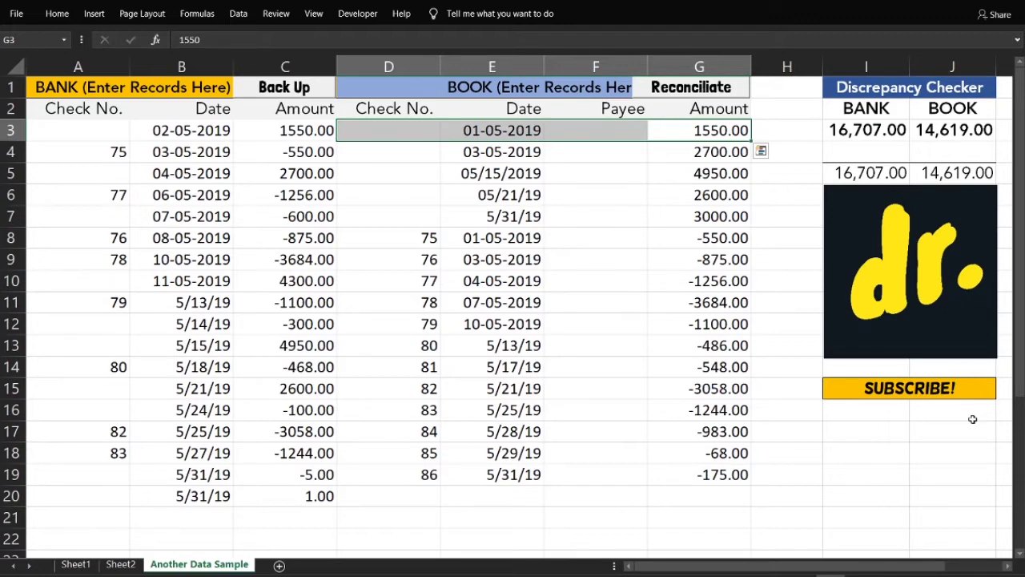
{"action": "key", "text": "shift+Right"}
{"action": "key", "text": "shift+Right"}
{"action": "key", "text": "shift+Right"}
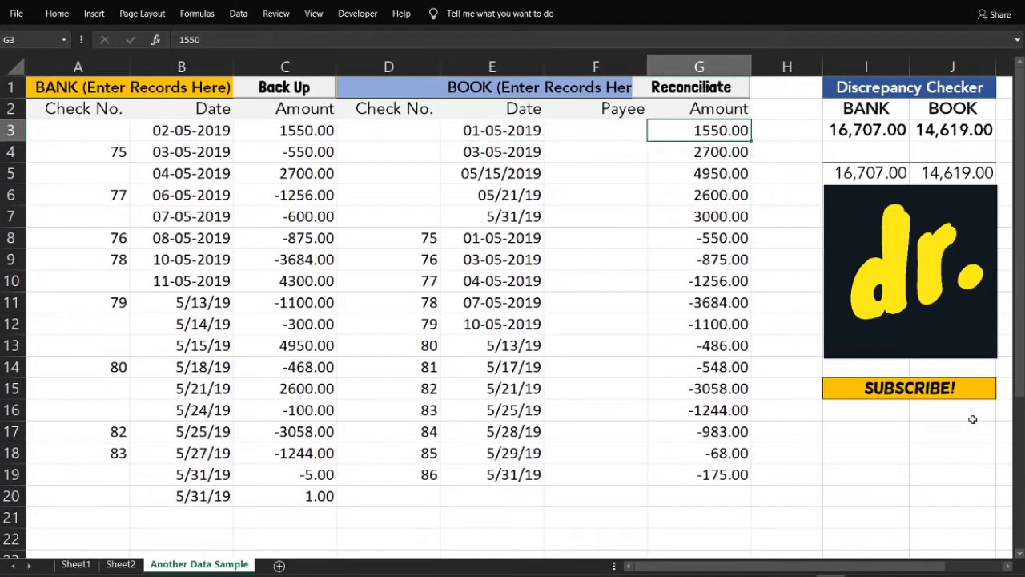
Step: Examine the bank transaction rows in A3:C20, from the first amount down to the last record
{"action": "key", "text": "Left"}
{"action": "key", "text": "Left"}
{"action": "key", "text": "Left"}
{"action": "key", "text": "Left"}
{"action": "key", "text": "Left"}
{"action": "key", "text": "Right"}
{"action": "key", "text": "ctrl+Down"}
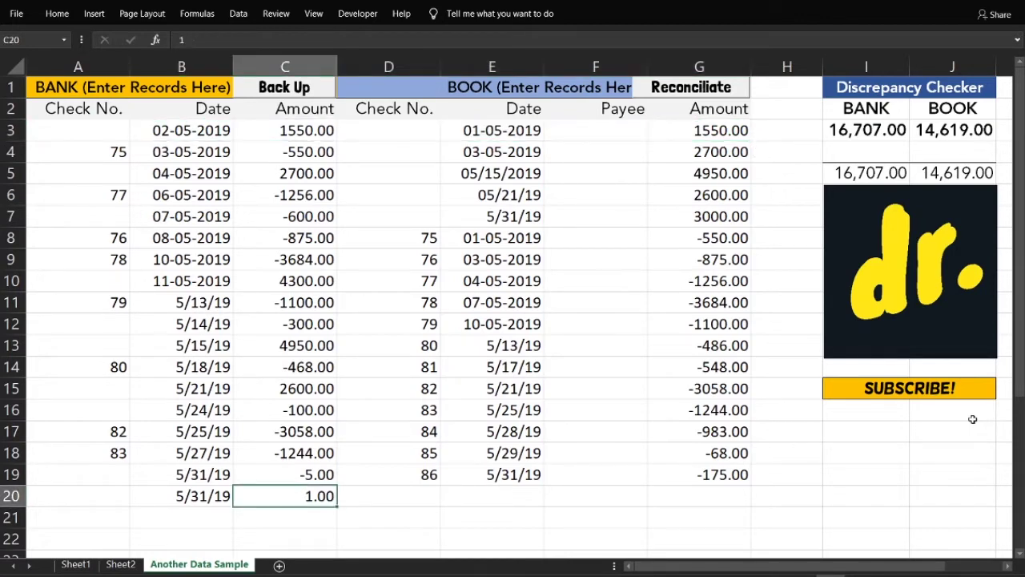
{"action": "key", "text": "ctrl+Up"}
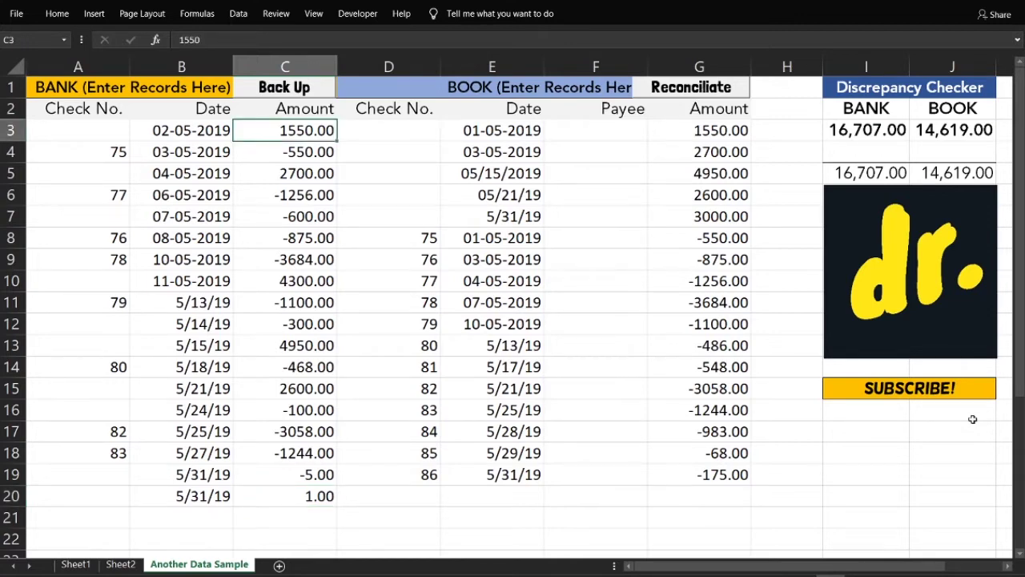
{"action": "key", "text": "ctrl+shift+Down"}
{"action": "key", "text": "shift+Left"}
{"action": "key", "text": "shift+Left"}
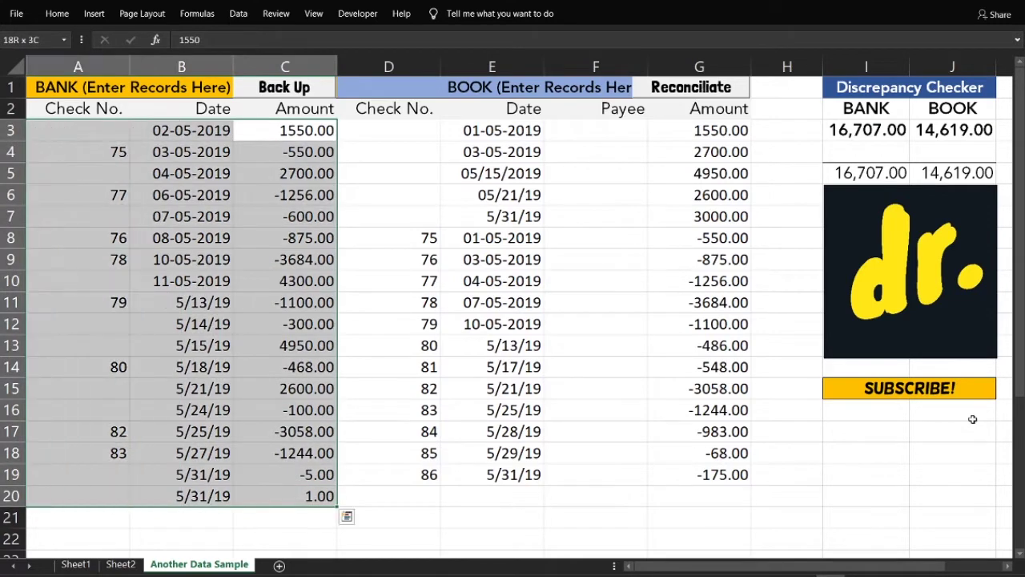
{"action": "key", "text": "Down"}
{"action": "key", "text": "Up"}
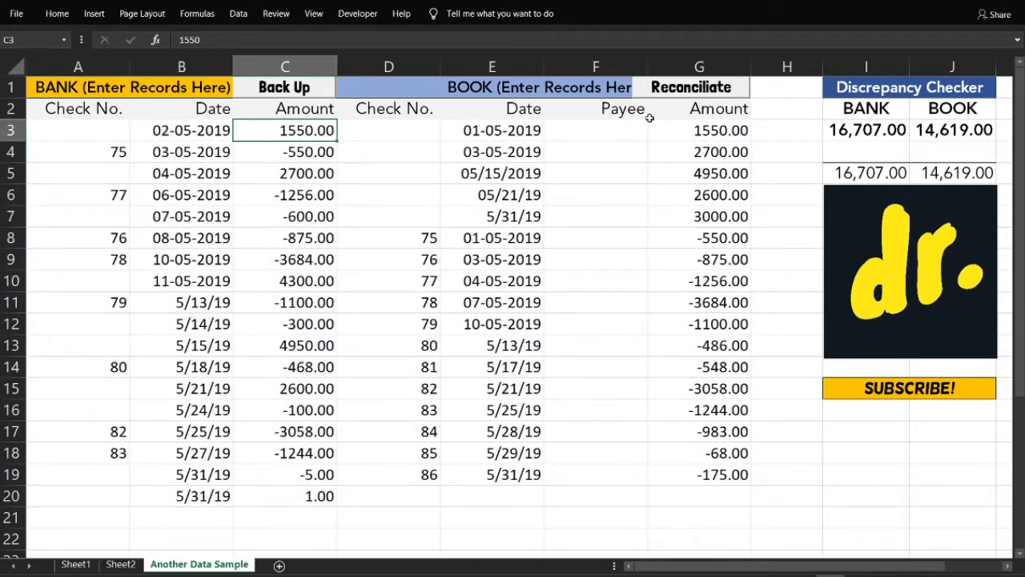
{"action": "left_click_drag", "start_coordinate": [82, 130], "coordinate": [88, 151]}
{"action": "left_click_drag", "start_coordinate": [138, 186], "coordinate": [314, 495]}
Step: Examine the book transaction rows in D3:G19 by highlighting the whole range below the headings
{"action": "left_click", "coordinate": [503, 91]}
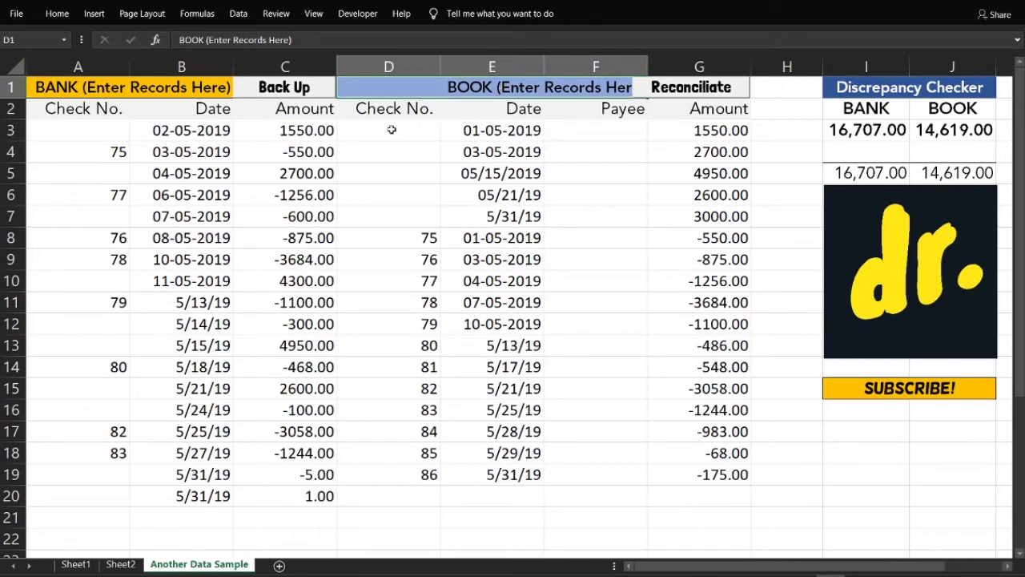
{"action": "left_click_drag", "start_coordinate": [392, 129], "coordinate": [723, 469]}
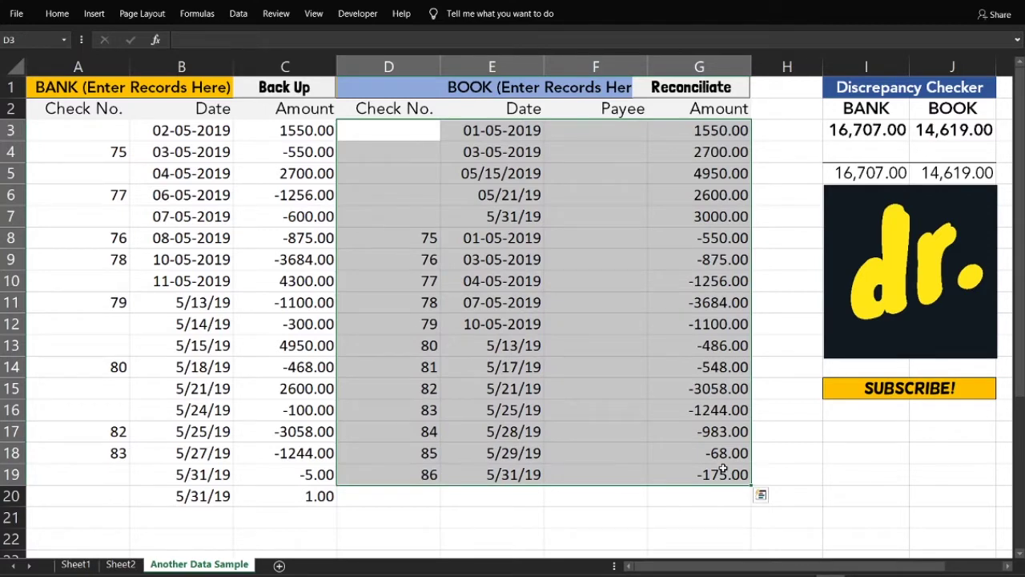
{"action": "left_click", "coordinate": [719, 130]}
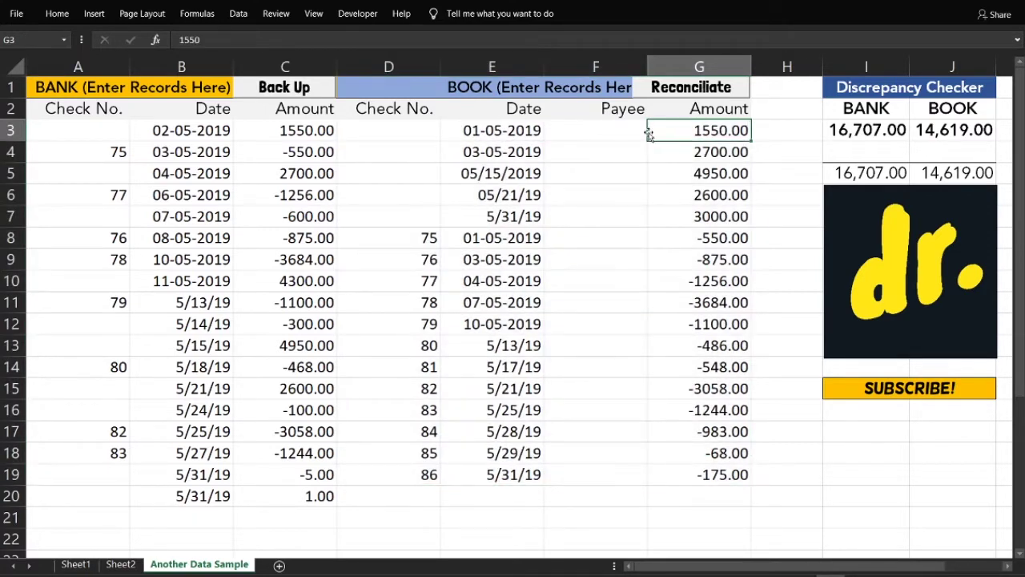
{"action": "left_click_drag", "start_coordinate": [394, 129], "coordinate": [708, 471]}
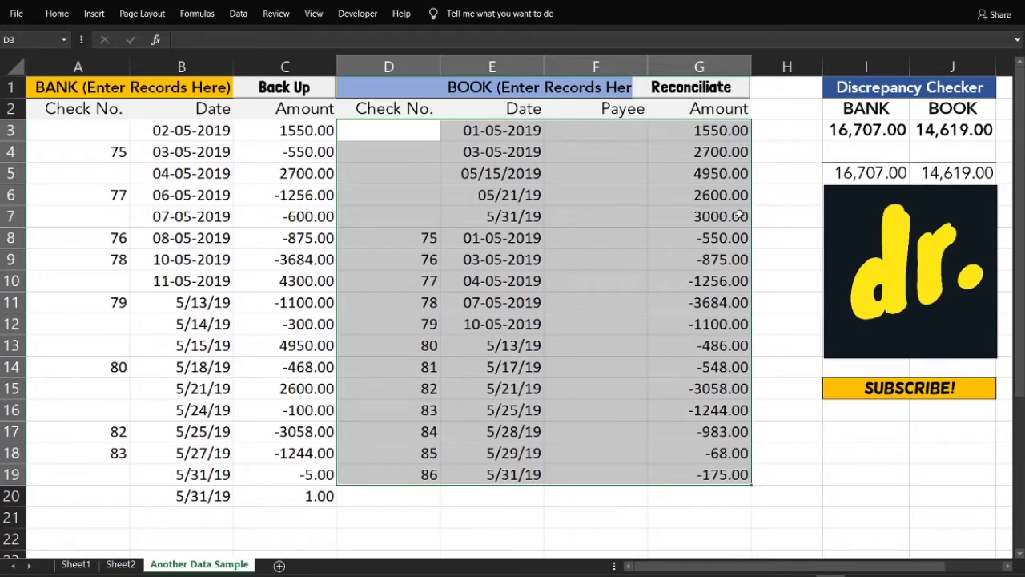
{"action": "left_click", "coordinate": [733, 136]}
{"action": "left_click_drag", "start_coordinate": [733, 136], "coordinate": [709, 130]}
{"action": "left_click", "coordinate": [410, 467]}
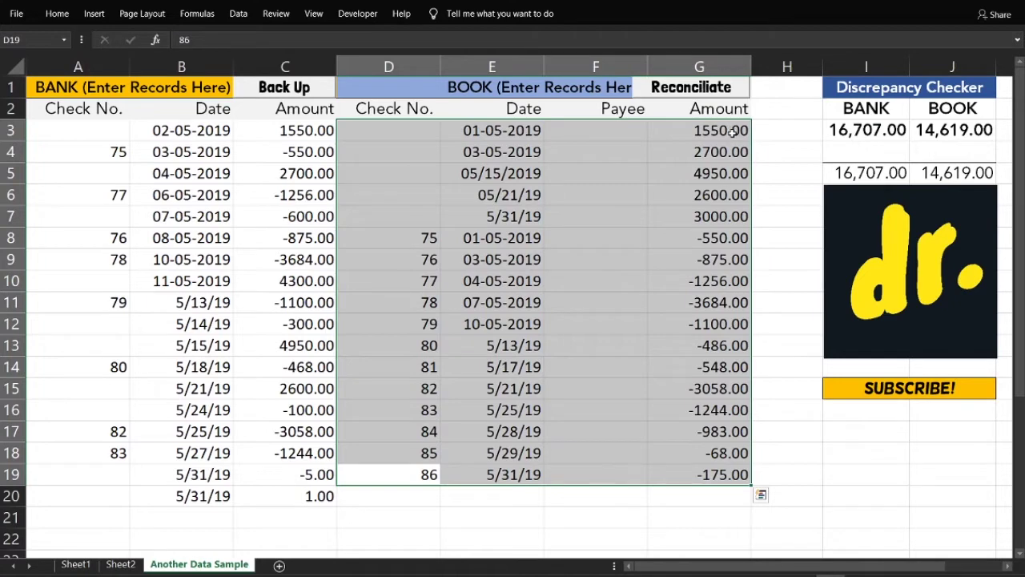
Step: Copy the bank records A3:C20 from Another Data Sample into Sheet1, starting at cell A3 under BANK Data
{"action": "left_click_drag", "start_coordinate": [289, 132], "coordinate": [86, 491]}
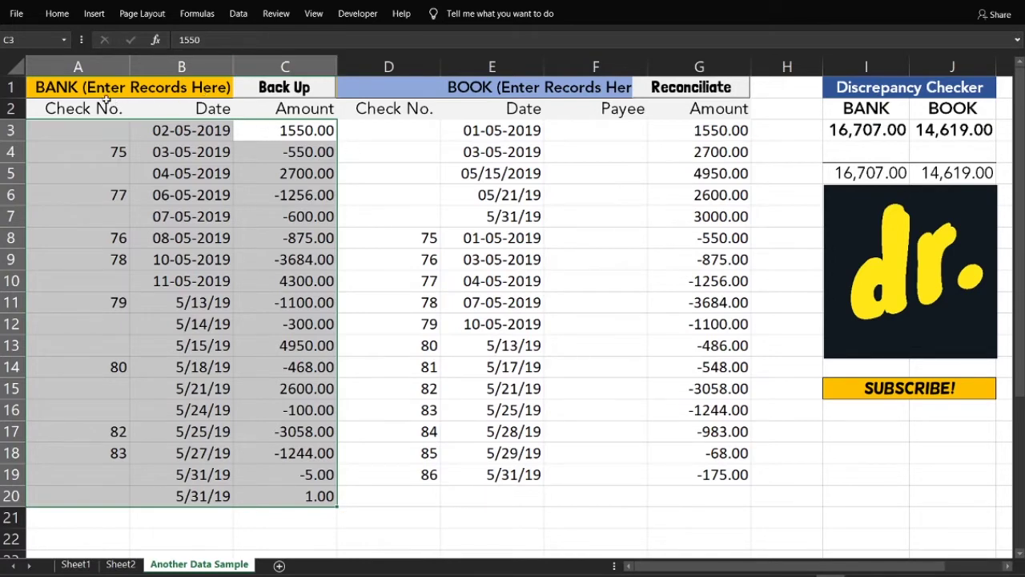
{"action": "left_click", "coordinate": [104, 130]}
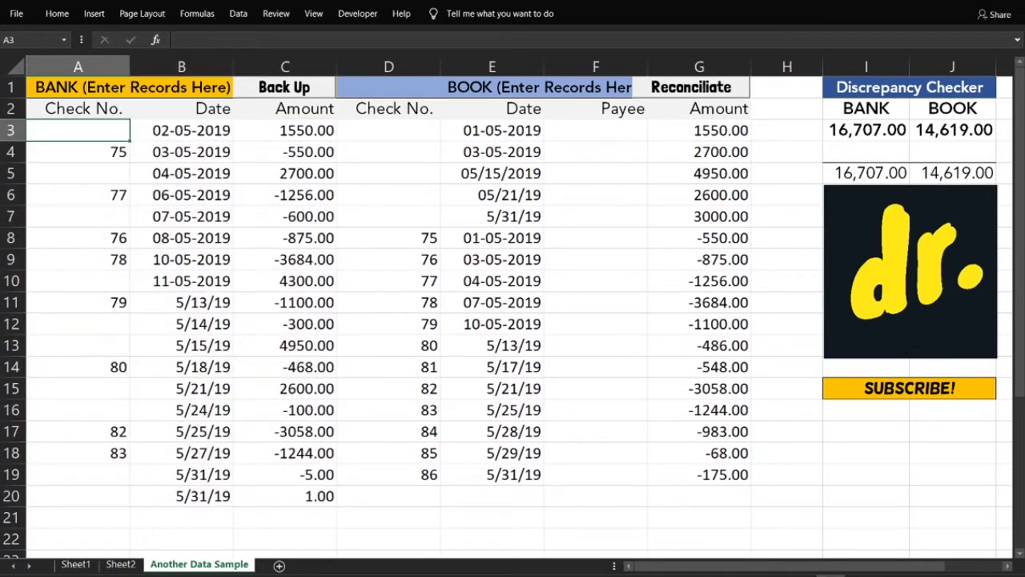
{"action": "left_click", "coordinate": [76, 563]}
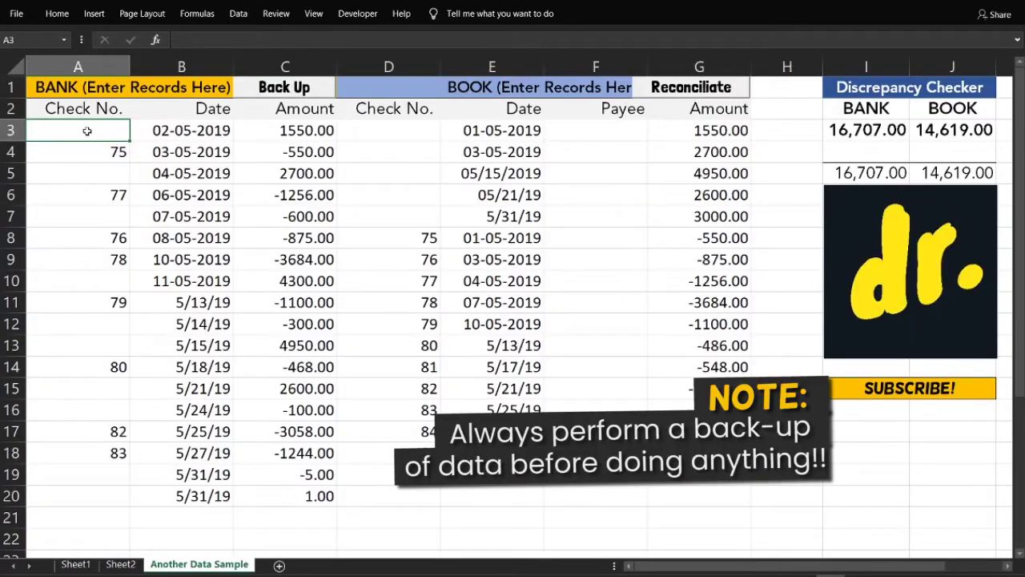
{"action": "left_click_drag", "start_coordinate": [87, 130], "coordinate": [288, 491]}
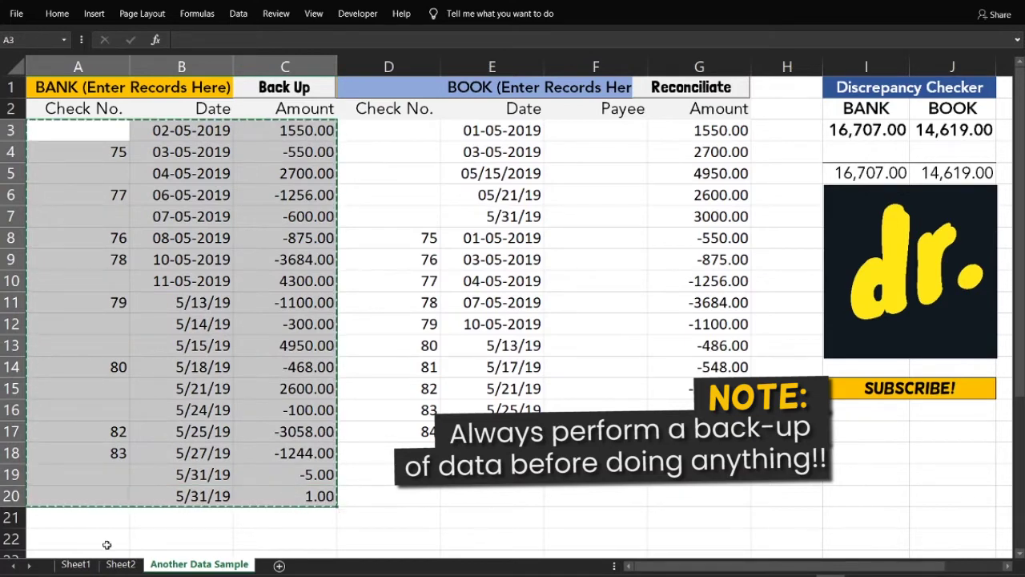
{"action": "left_click", "coordinate": [76, 563]}
{"action": "left_click", "coordinate": [100, 162]}
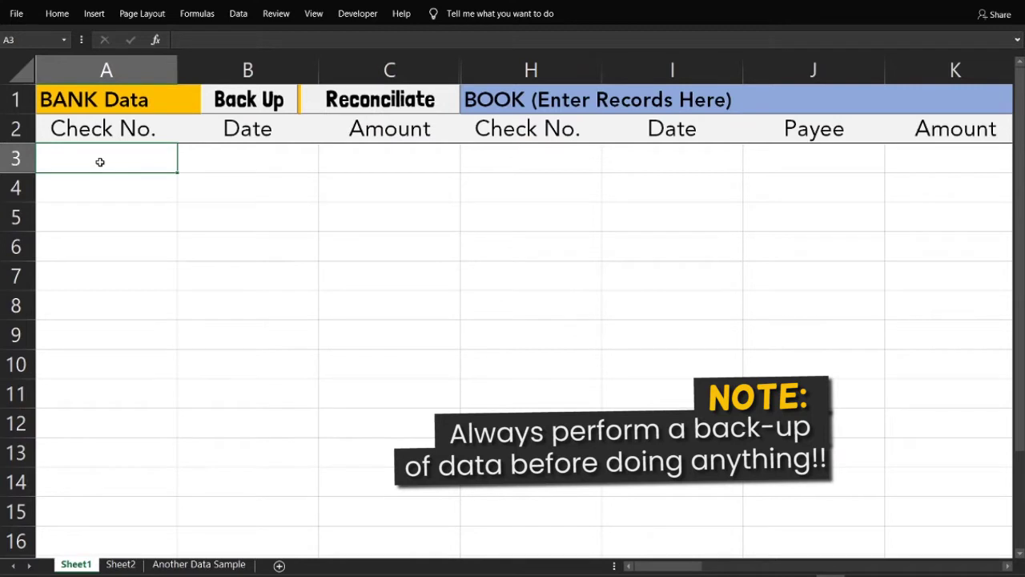
{"action": "key", "text": "ctrl+v"}
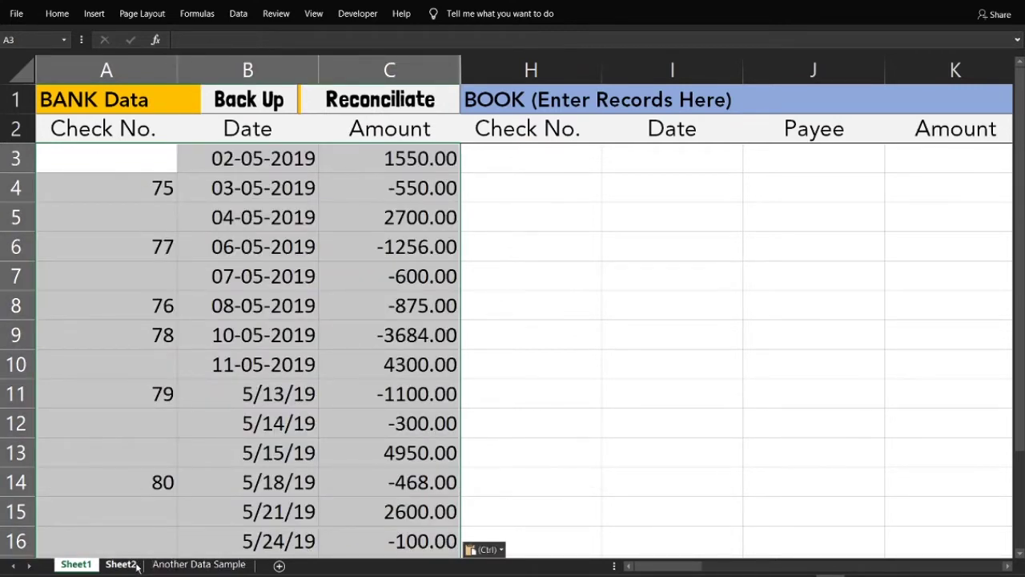
Step: Copy the book records D3:G19 from Another Data Sample into Sheet1, starting at cell H3 under BOOK
{"action": "left_click", "coordinate": [178, 566]}
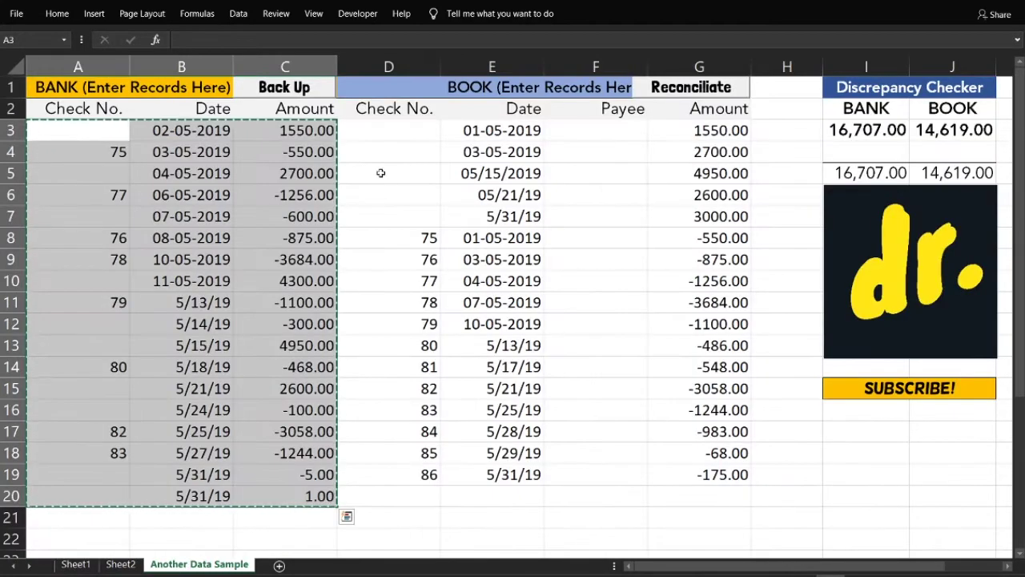
{"action": "left_click_drag", "start_coordinate": [389, 133], "coordinate": [390, 170]}
{"action": "left_click_drag", "start_coordinate": [597, 281], "coordinate": [699, 453]}
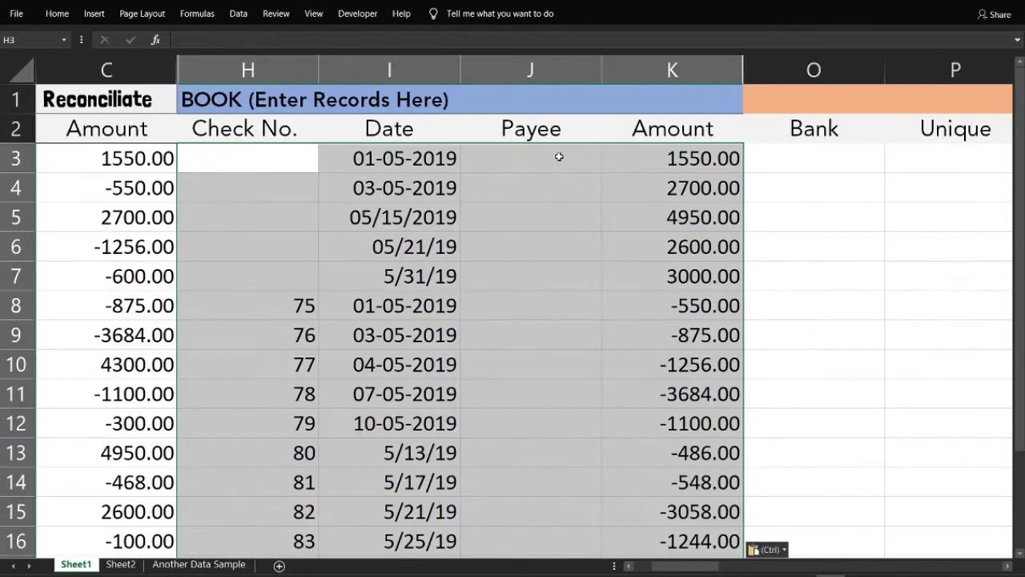
{"action": "scroll", "coordinate": [559, 157], "scroll_direction": "left", "scroll_amount": 3}
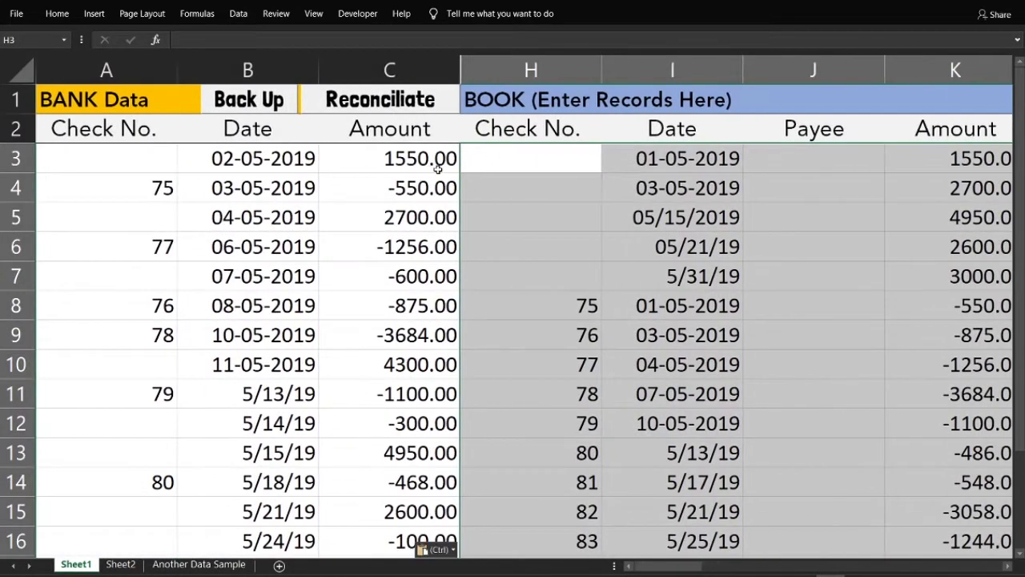
Step: Examine the BANK Data headings in A1:C2 and the BOOK headings from H1, including the Payee column
{"action": "left_click_drag", "start_coordinate": [90, 104], "coordinate": [394, 223]}
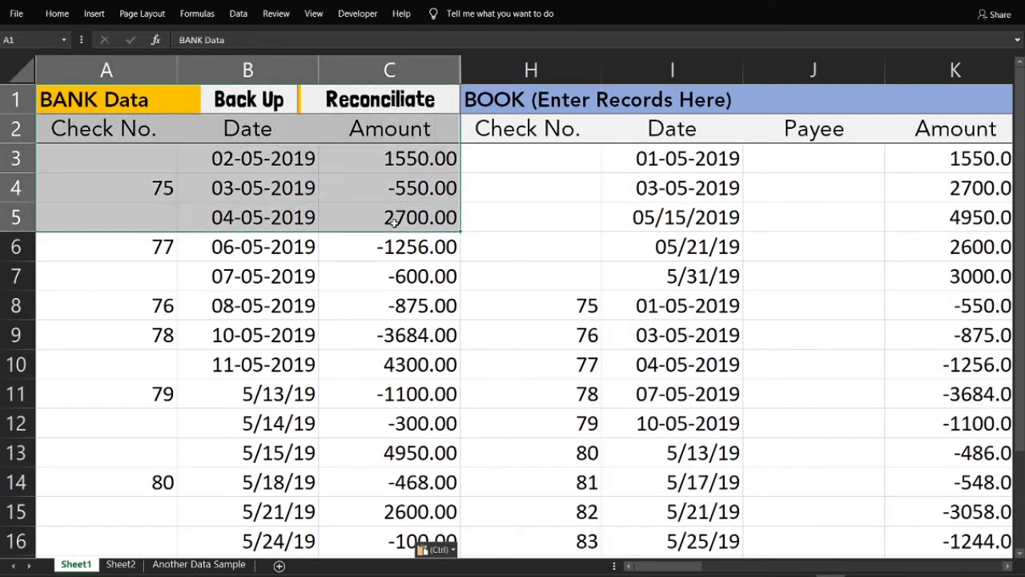
{"action": "left_click", "coordinate": [126, 131]}
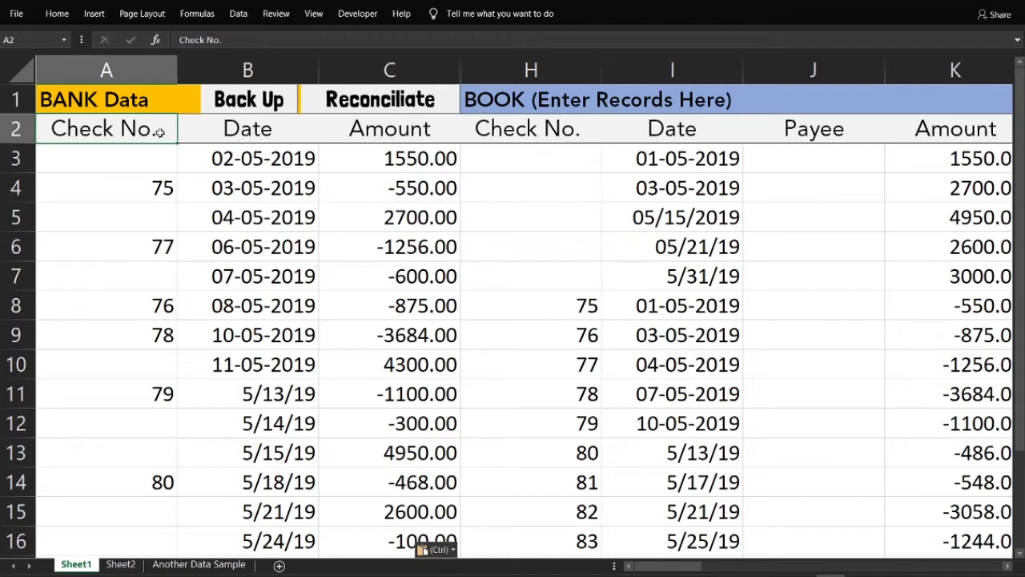
{"action": "left_click_drag", "start_coordinate": [159, 132], "coordinate": [383, 131]}
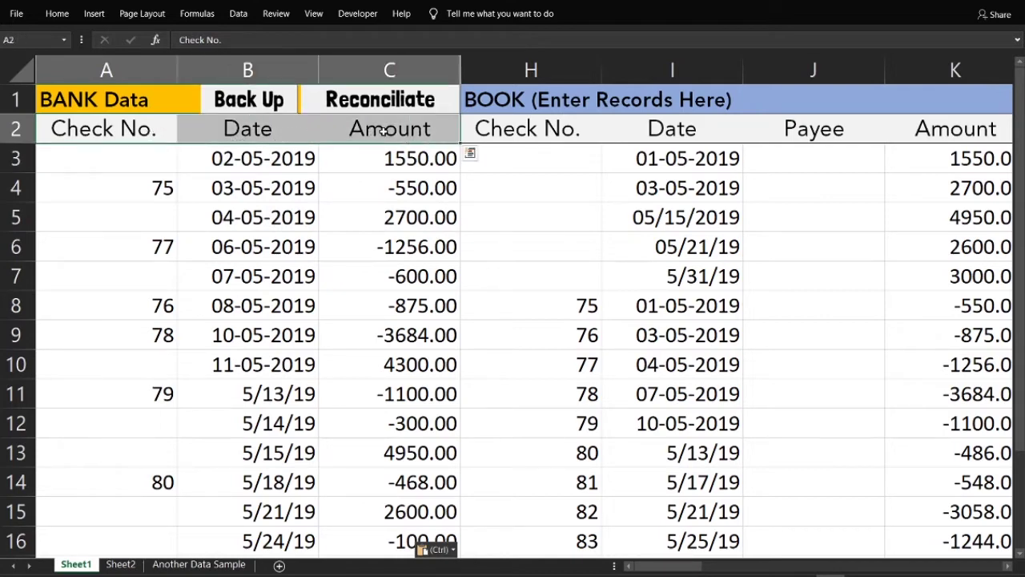
{"action": "left_click", "coordinate": [519, 99]}
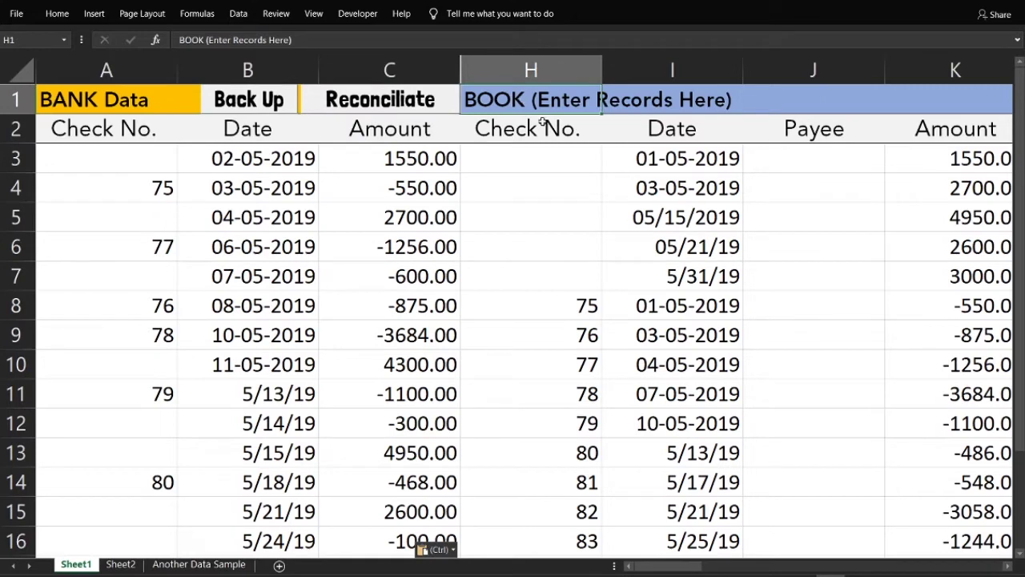
{"action": "double_click", "coordinate": [854, 136]}
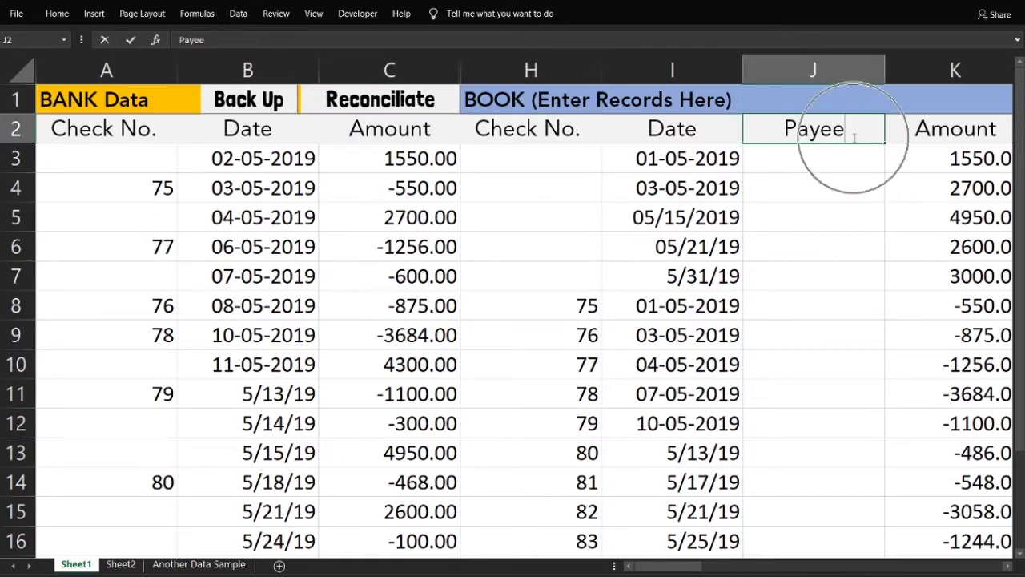
{"action": "key", "text": "Escape"}
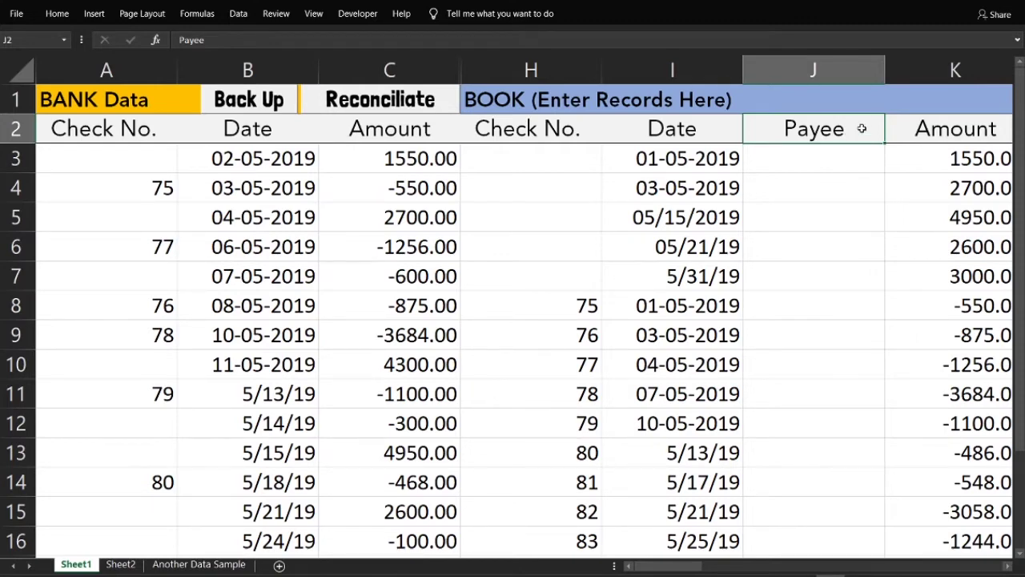
Step: Enter "Payment to ABC Co." as the payee of the first book record in J3
{"action": "scroll", "coordinate": [824, 240], "scroll_direction": "down", "scroll_amount": 3}
{"action": "scroll", "coordinate": [824, 241], "scroll_direction": "up", "scroll_amount": 1}
{"action": "key", "text": "Down"}
{"action": "key", "text": "Down"}
{"action": "key", "text": "Down"}
{"action": "key", "text": "Down"}
{"action": "key", "text": "Down"}
{"action": "key", "text": "Down"}
{"action": "key", "text": "Down"}
{"action": "key", "text": "Down"}
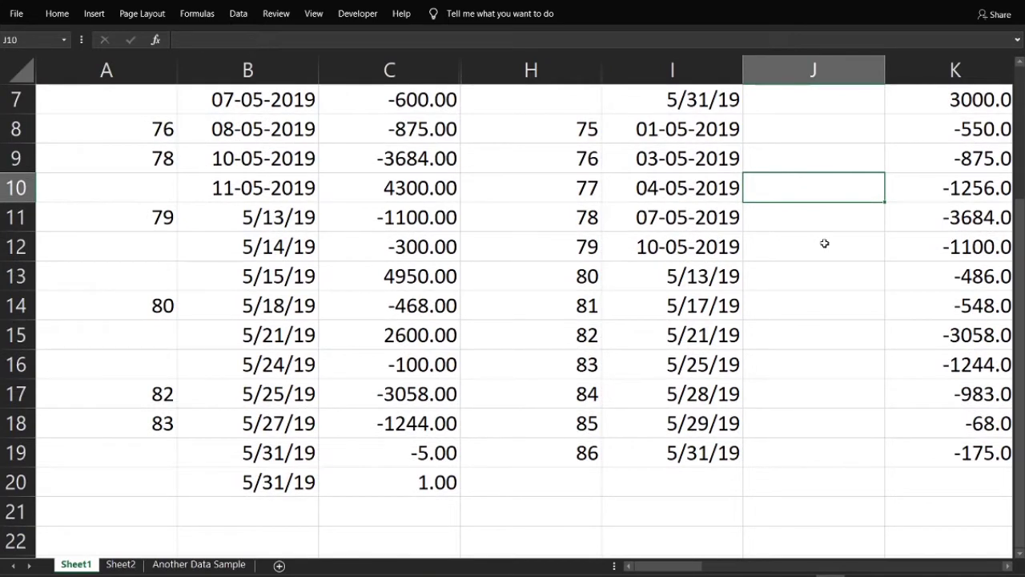
{"action": "scroll", "coordinate": [817, 161], "scroll_direction": "up", "scroll_amount": 2}
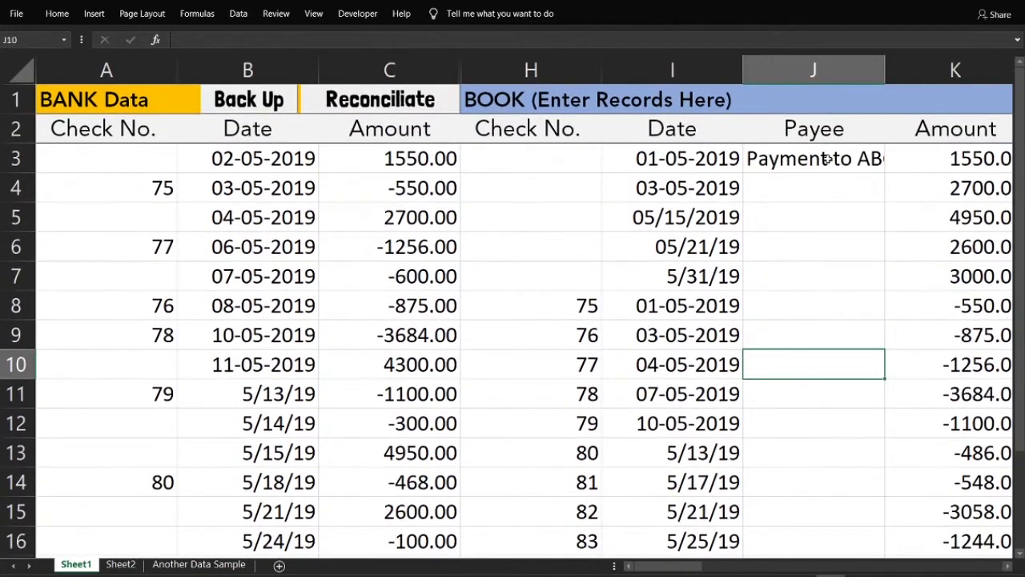
{"action": "left_click", "coordinate": [828, 159]}
Step: Examine the bank Check No. column from A2 down to A20, including its blank cells
{"action": "left_click", "coordinate": [111, 137]}
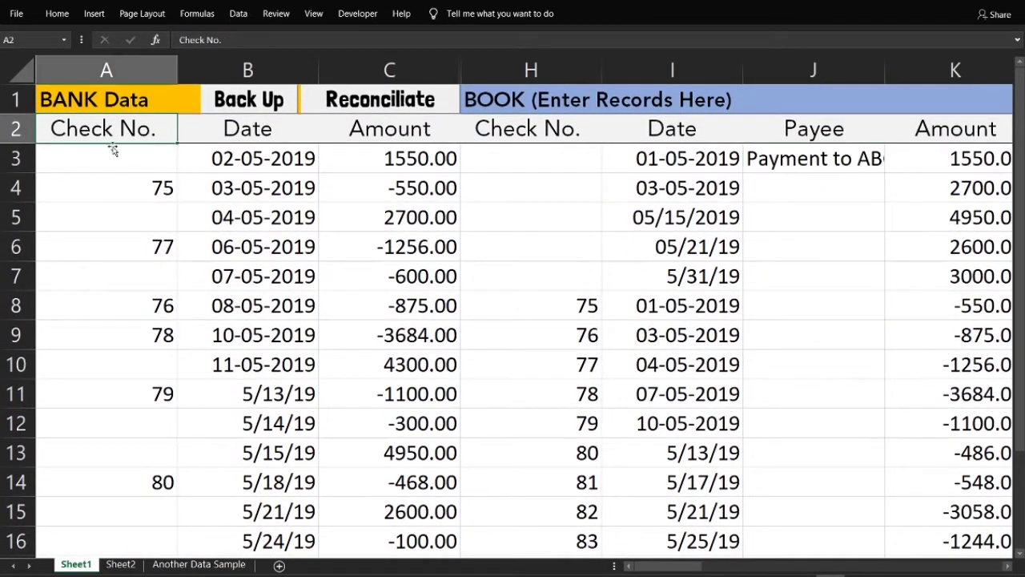
{"action": "key", "text": "Down"}
{"action": "key", "text": "Down"}
{"action": "key", "text": "Down"}
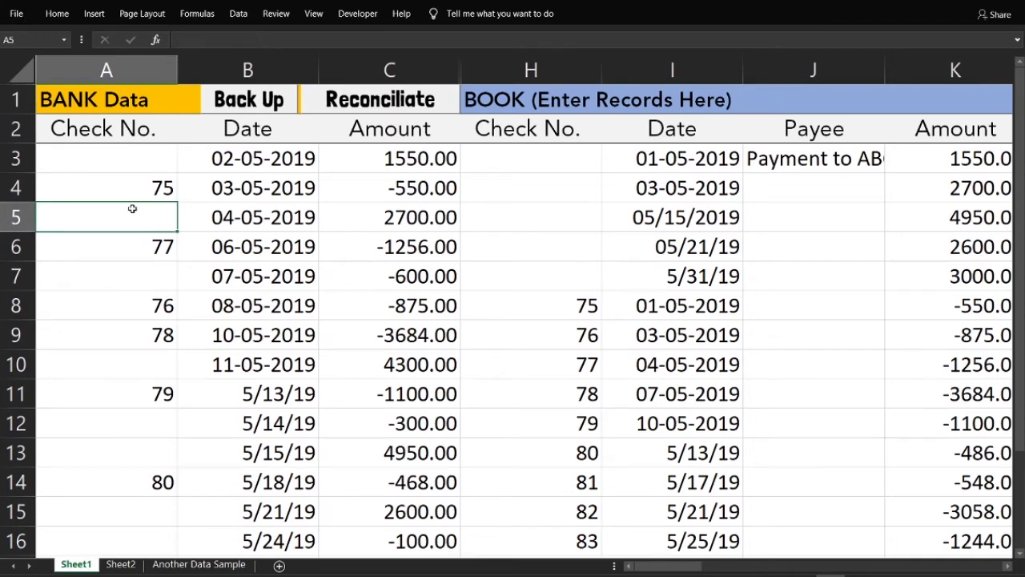
{"action": "scroll", "coordinate": [162, 274], "scroll_direction": "down", "scroll_amount": 2}
{"action": "scroll", "coordinate": [162, 275], "scroll_direction": "down", "scroll_amount": 2}
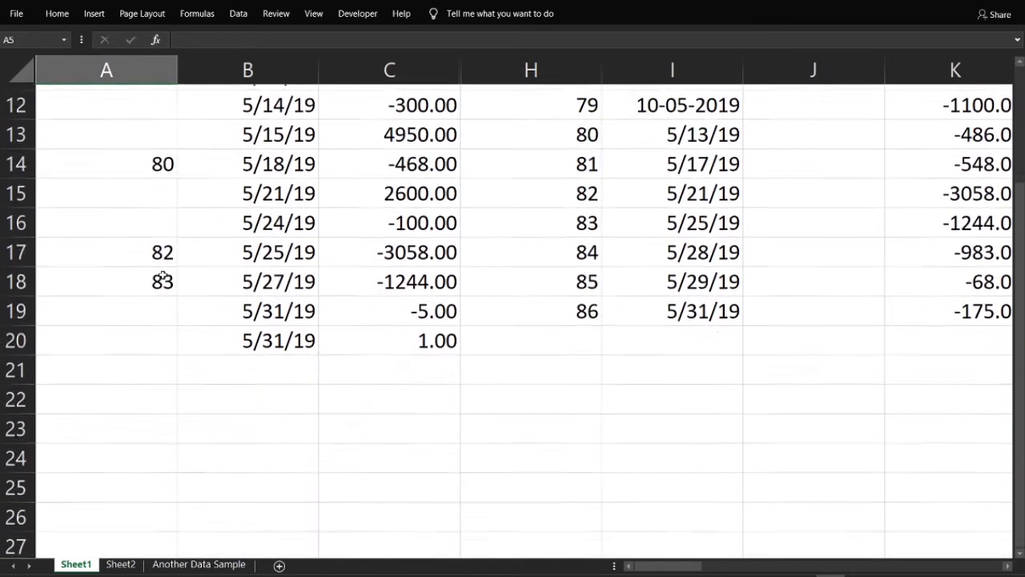
{"action": "left_click_drag", "start_coordinate": [158, 338], "coordinate": [148, 306]}
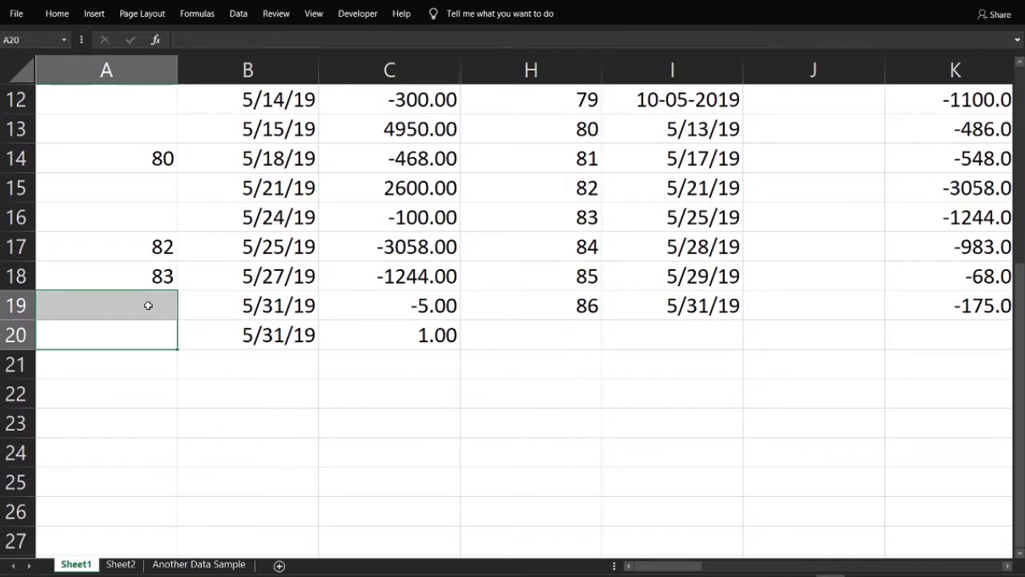
{"action": "scroll", "coordinate": [156, 228], "scroll_direction": "up", "scroll_amount": 3}
{"action": "scroll", "coordinate": [157, 229], "scroll_direction": "up", "scroll_amount": 1}
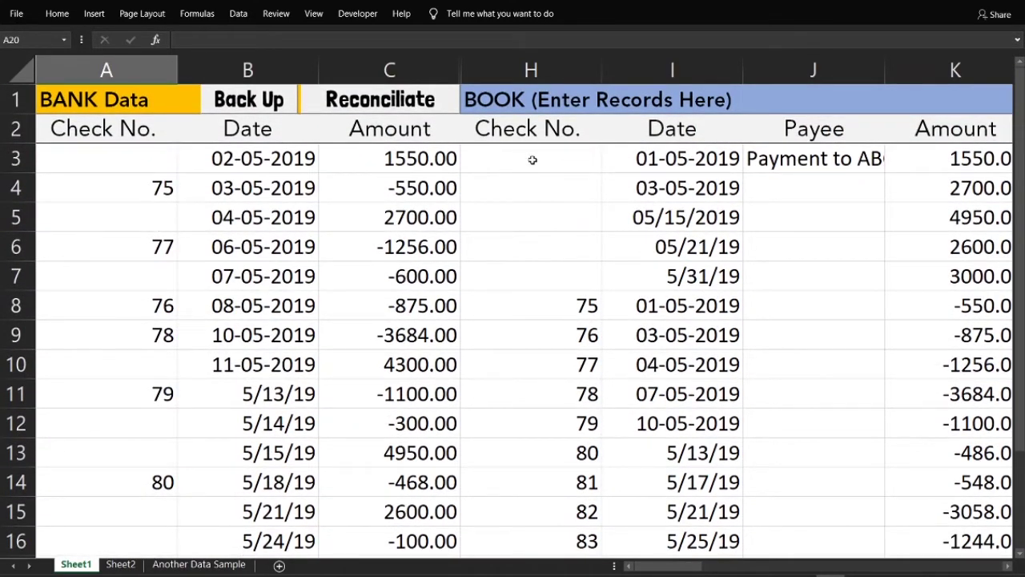
Step: Examine the Date and Amount entries of the bank records, from row 3 down to row 20
{"action": "left_click", "coordinate": [595, 163]}
{"action": "left_click", "coordinate": [285, 169]}
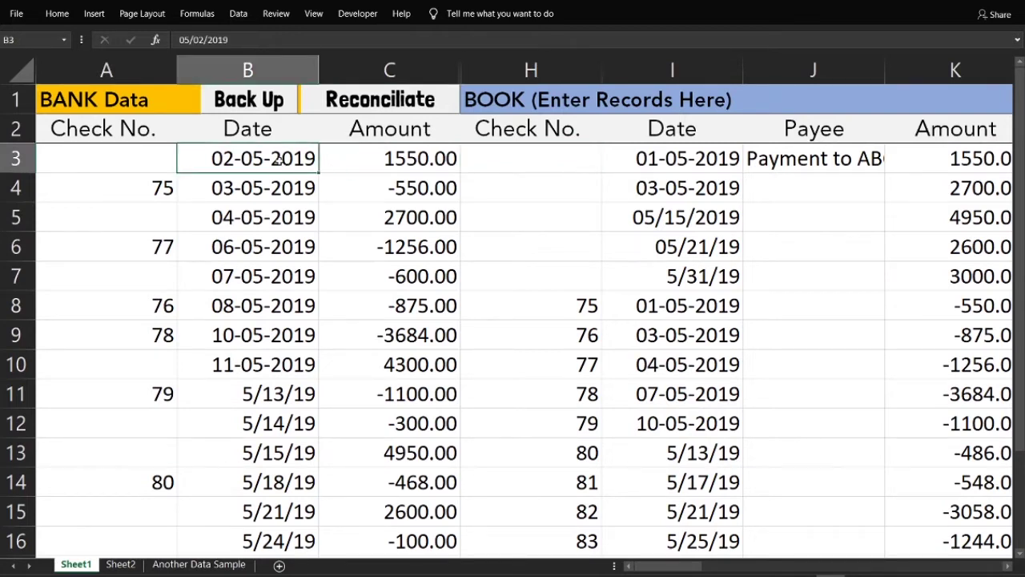
{"action": "scroll", "coordinate": [408, 160], "scroll_direction": "down", "scroll_amount": 3}
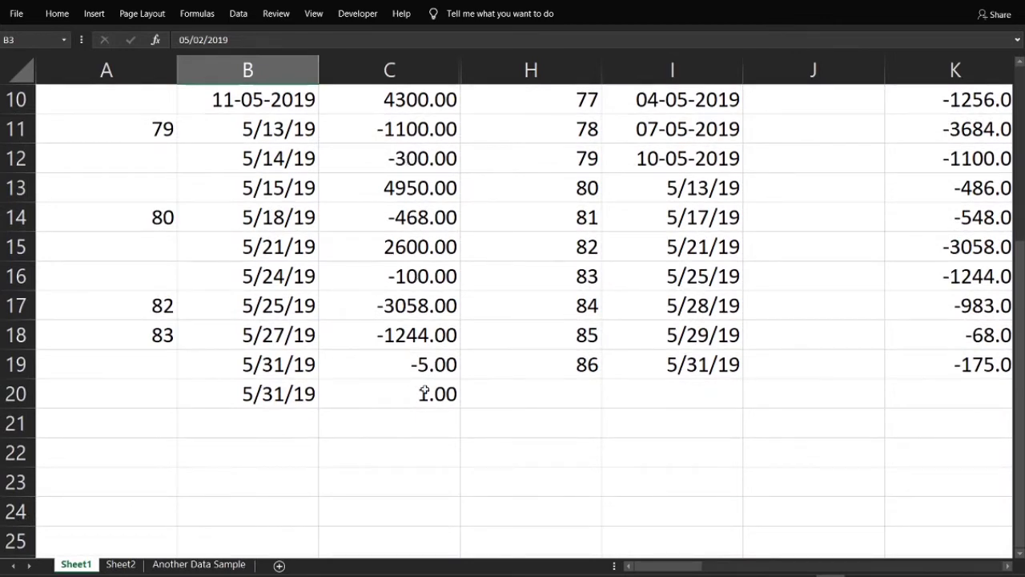
{"action": "scroll", "coordinate": [400, 391], "scroll_direction": "up", "scroll_amount": 3}
{"action": "left_click", "coordinate": [389, 247]}
Step: Compare the heading blocks of BANK Data in A1:C2 and BOOK in H1:K2
{"action": "left_click_drag", "start_coordinate": [90, 96], "coordinate": [381, 121]}
{"action": "scroll", "coordinate": [480, 98], "scroll_direction": "right", "scroll_amount": 1}
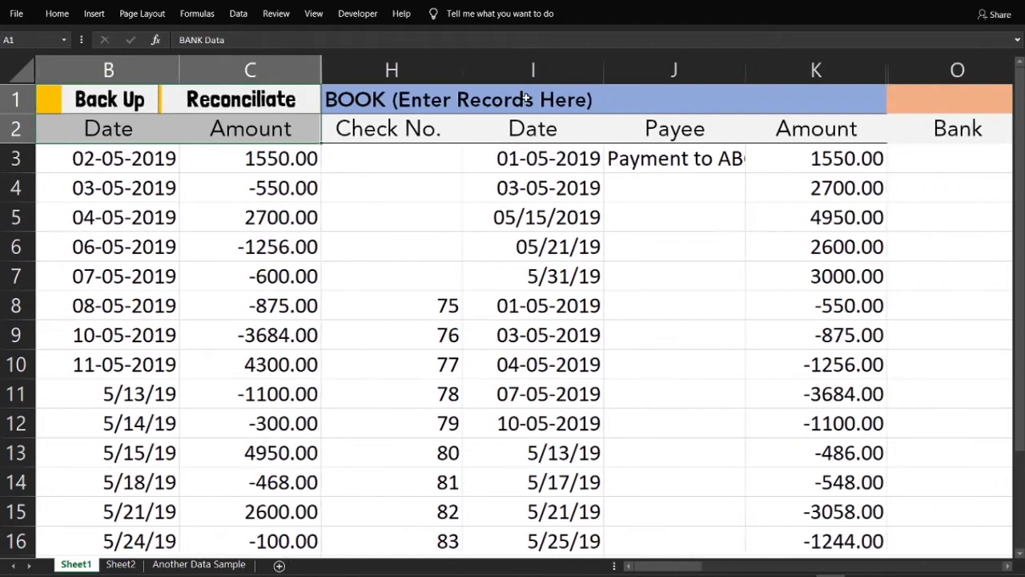
{"action": "left_click", "coordinate": [359, 96]}
{"action": "left_click_drag", "start_coordinate": [358, 97], "coordinate": [780, 128]}
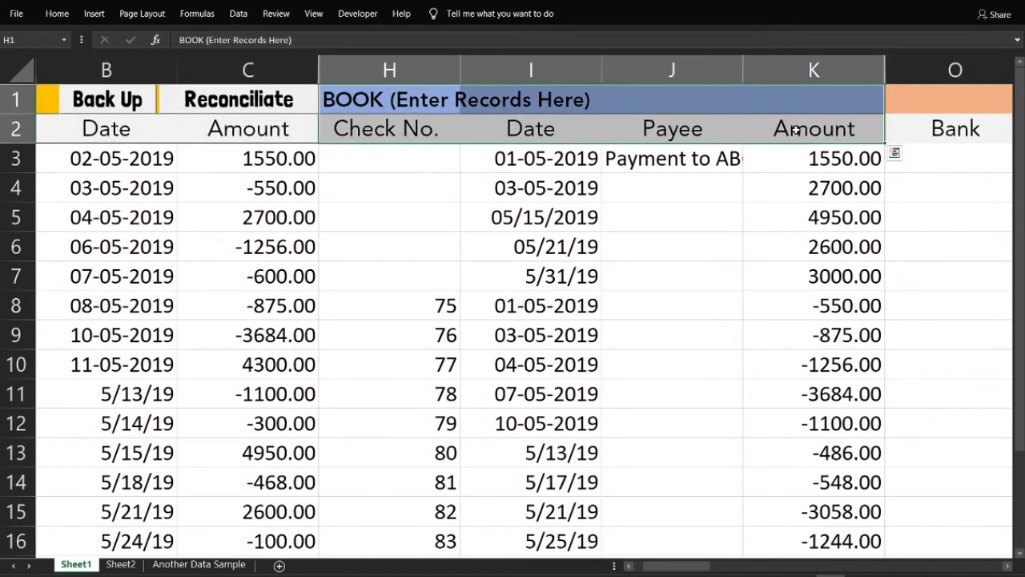
{"action": "scroll", "coordinate": [727, 128], "scroll_direction": "left", "scroll_amount": 1}
{"action": "left_click_drag", "start_coordinate": [112, 95], "coordinate": [308, 99]}
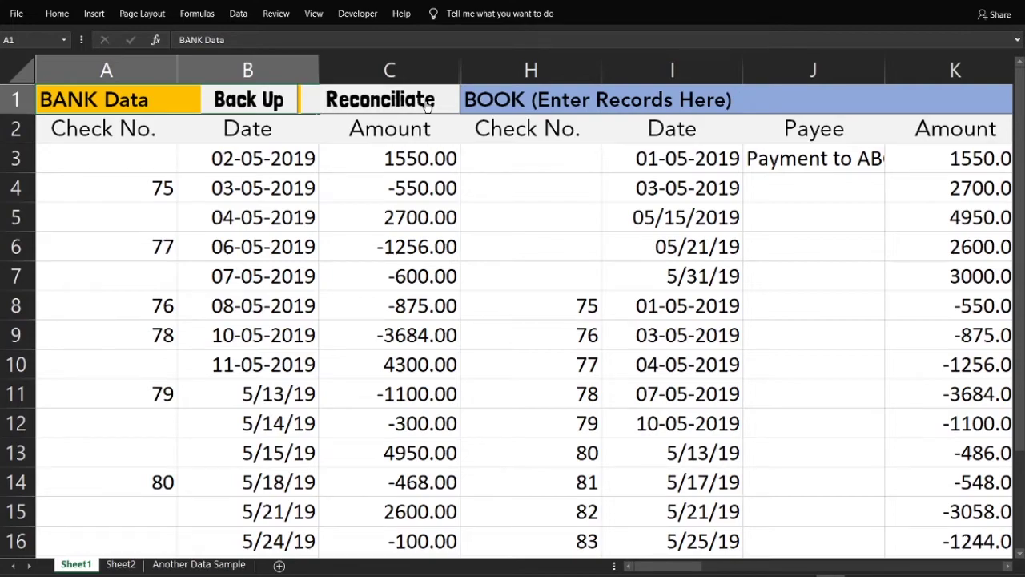
Step: Run the Reconciliate macro on the bank and book records in Sheet1 and dismiss its completion message
{"action": "scroll", "coordinate": [453, 166], "scroll_direction": "down", "scroll_amount": 3, "text": "ctrl"}
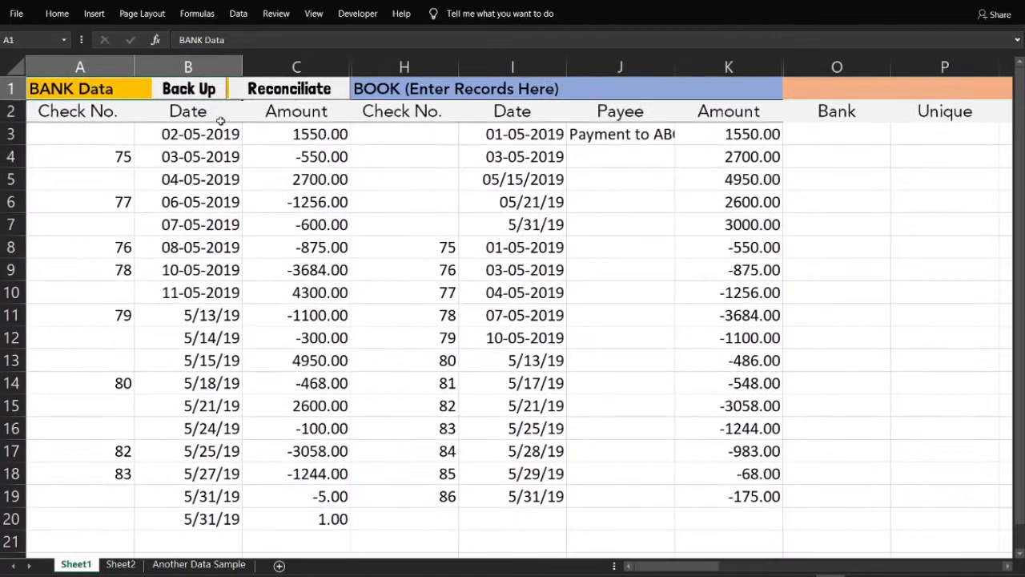
{"action": "left_click_drag", "start_coordinate": [72, 133], "coordinate": [321, 517]}
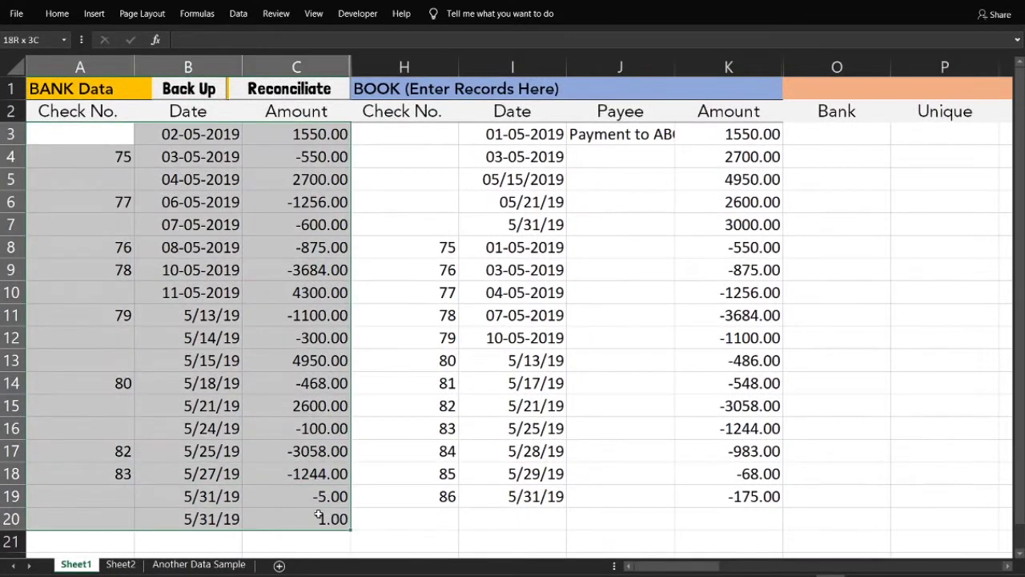
{"action": "left_click", "coordinate": [302, 135]}
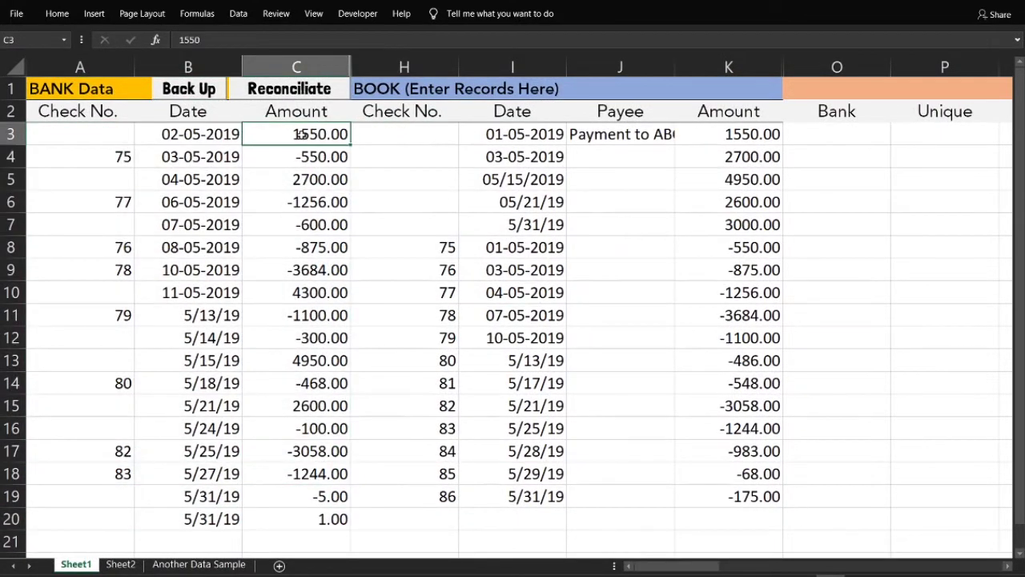
{"action": "left_click", "coordinate": [341, 89]}
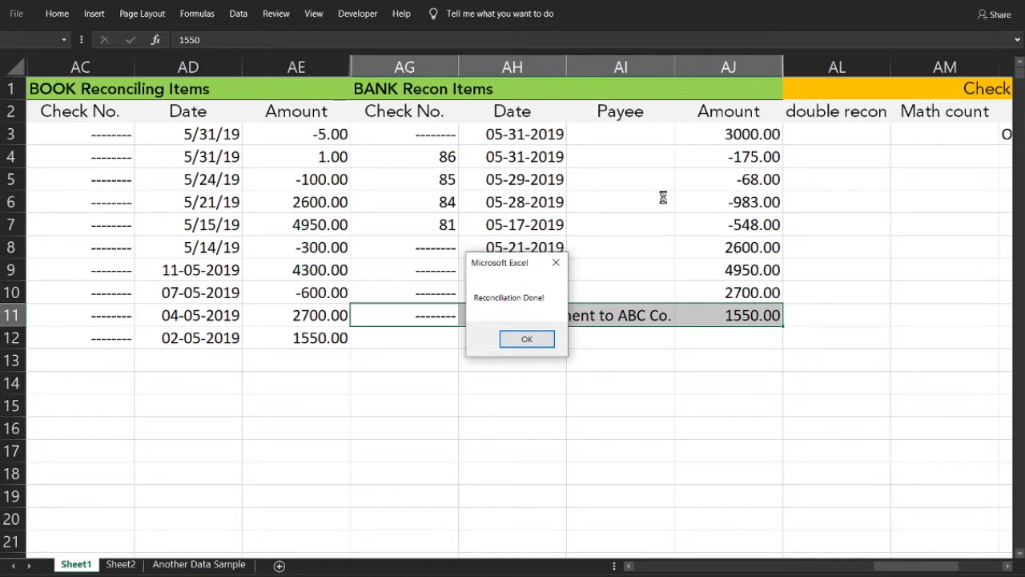
{"action": "left_click", "coordinate": [527, 340]}
{"action": "left_click", "coordinate": [380, 287]}
Step: Examine the reordered Check No. columns of the bank records in column A and the book records in column H
{"action": "scroll", "coordinate": [379, 287], "scroll_direction": "left", "scroll_amount": 10}
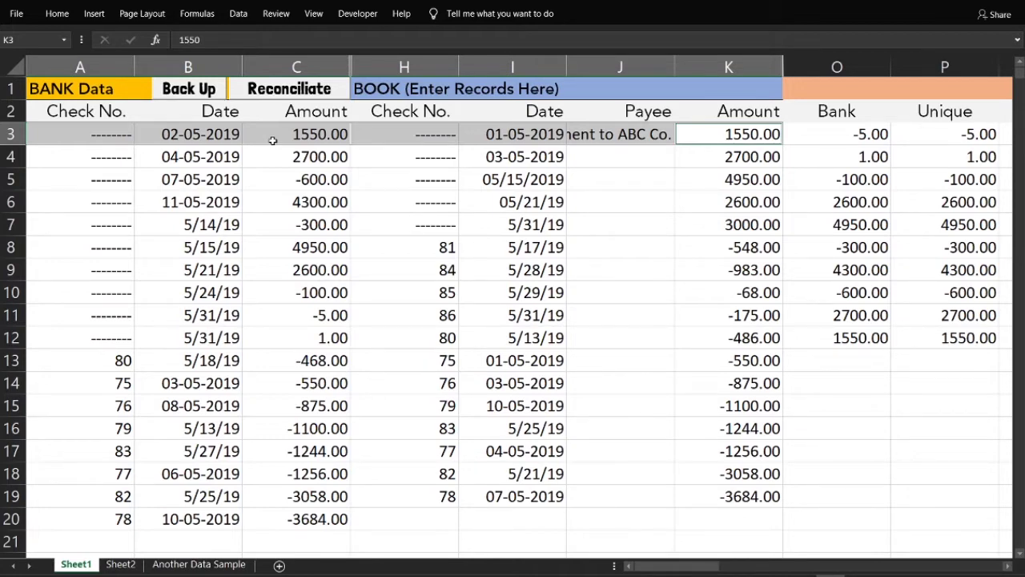
{"action": "left_click", "coordinate": [445, 107]}
{"action": "key", "text": "ctrl+space"}
{"action": "left_click", "coordinate": [98, 112], "text": "ctrl"}
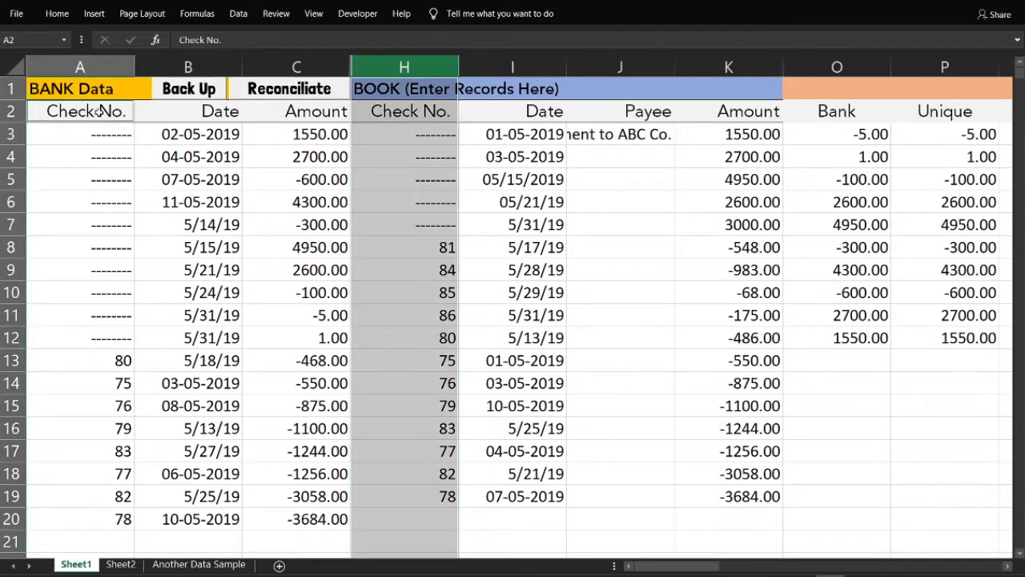
{"action": "key", "text": "shift+Right"}
{"action": "key", "text": "ctrl+space"}
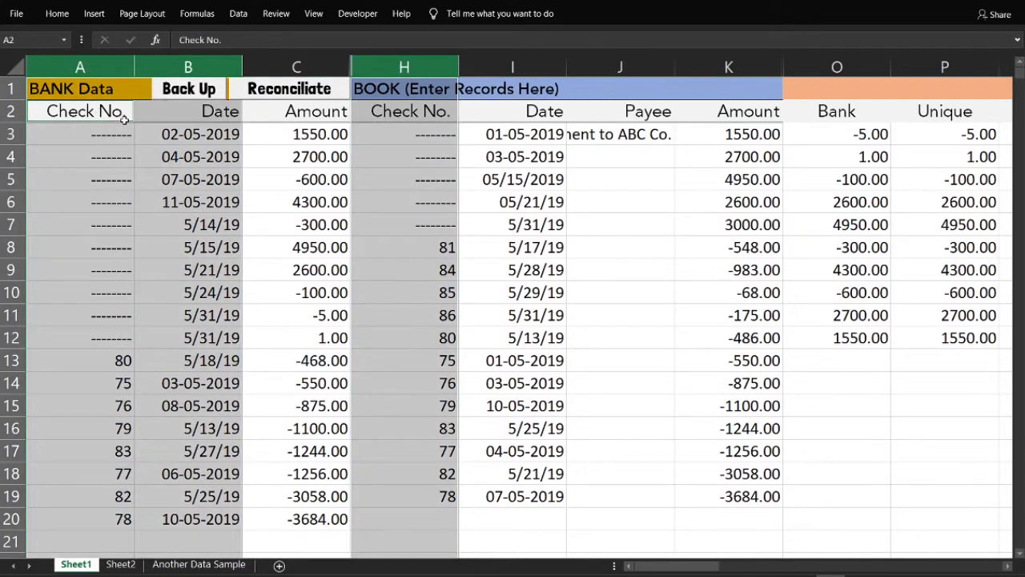
Step: Compare check 80's bank record in A13:C13 with its book record in H12:K12, and examine the dashed entries in A3:A12
{"action": "left_click_drag", "start_coordinate": [87, 361], "coordinate": [348, 367]}
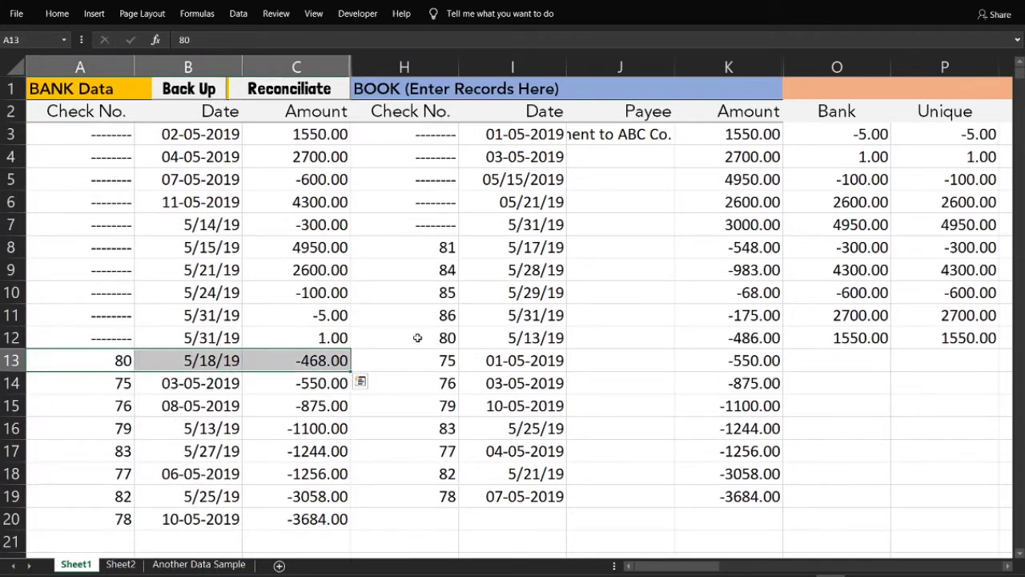
{"action": "left_click_drag", "start_coordinate": [417, 337], "coordinate": [702, 342]}
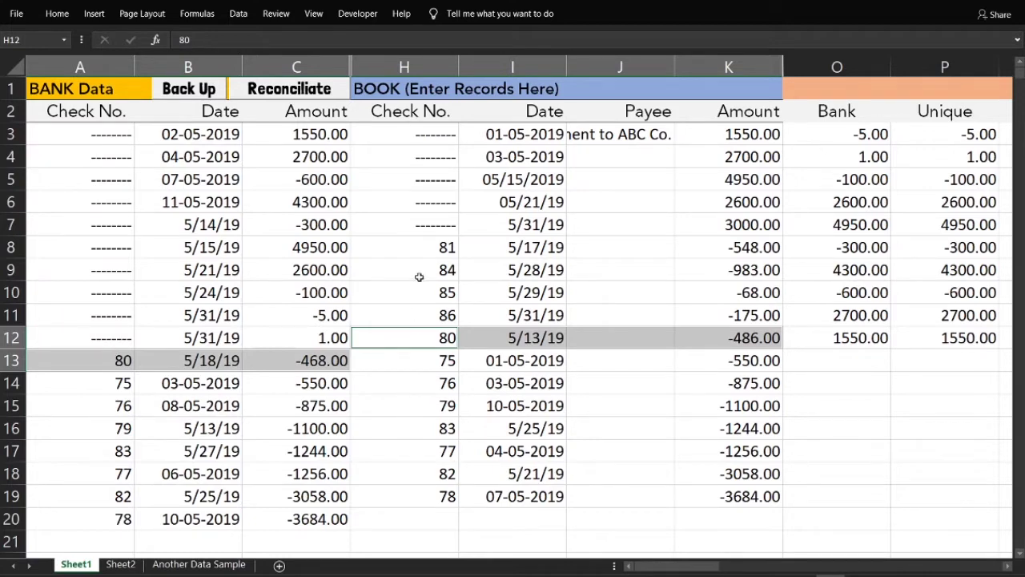
{"action": "left_click", "coordinate": [421, 342]}
{"action": "key", "text": "ctrl+space"}
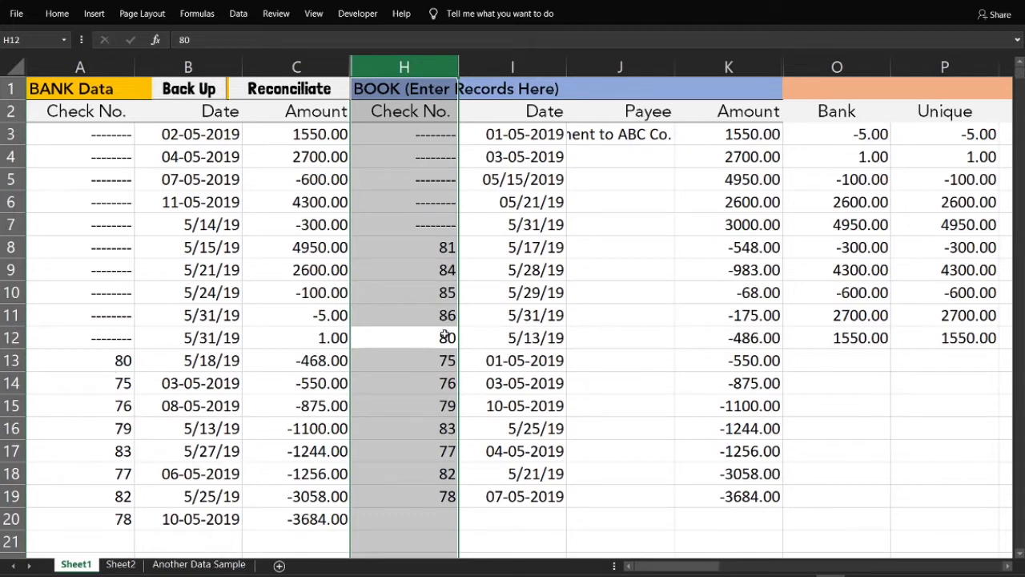
{"action": "left_click_drag", "start_coordinate": [120, 142], "coordinate": [114, 338]}
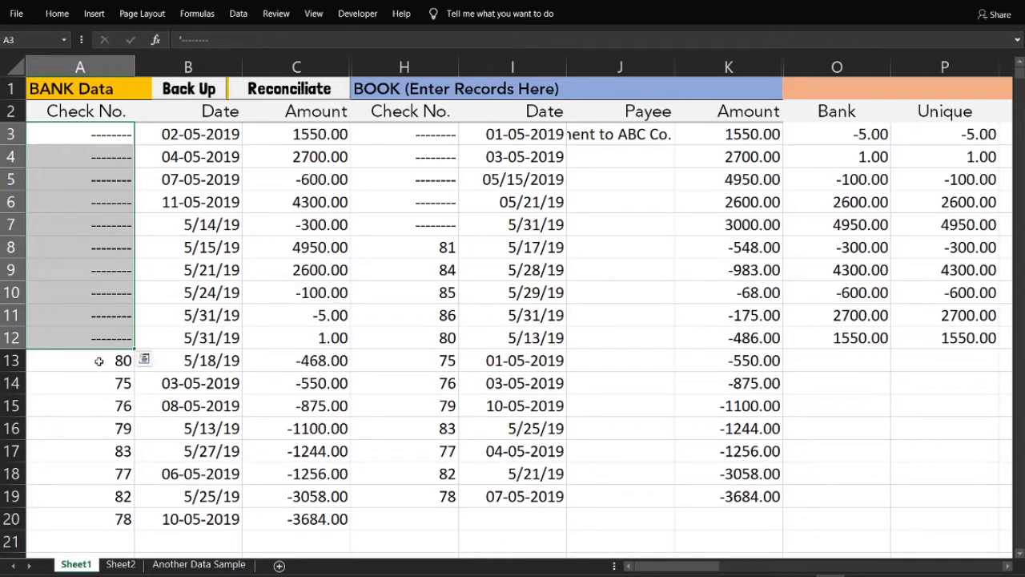
{"action": "left_click_drag", "start_coordinate": [99, 361], "coordinate": [311, 362]}
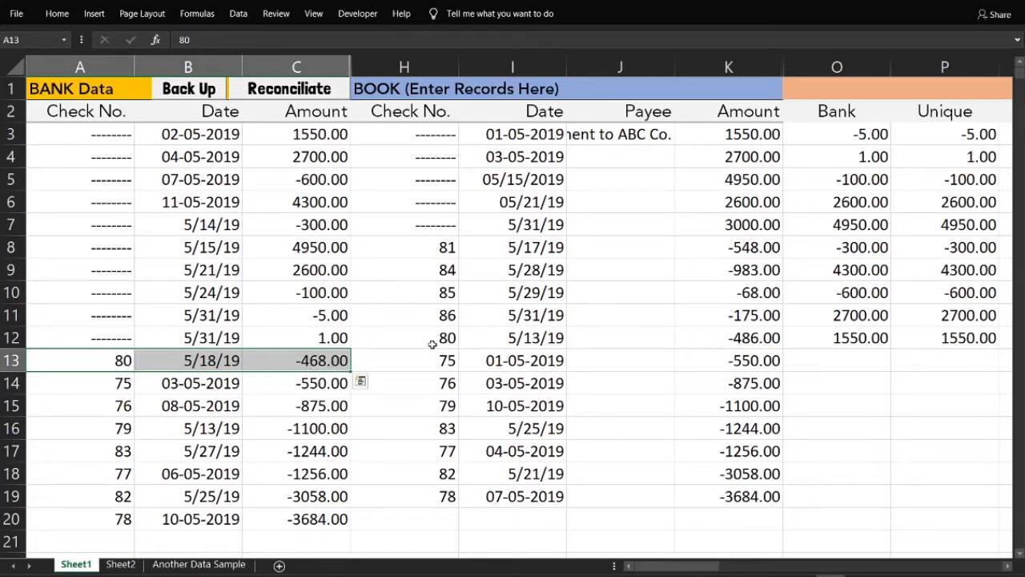
{"action": "left_click_drag", "start_coordinate": [435, 342], "coordinate": [735, 339]}
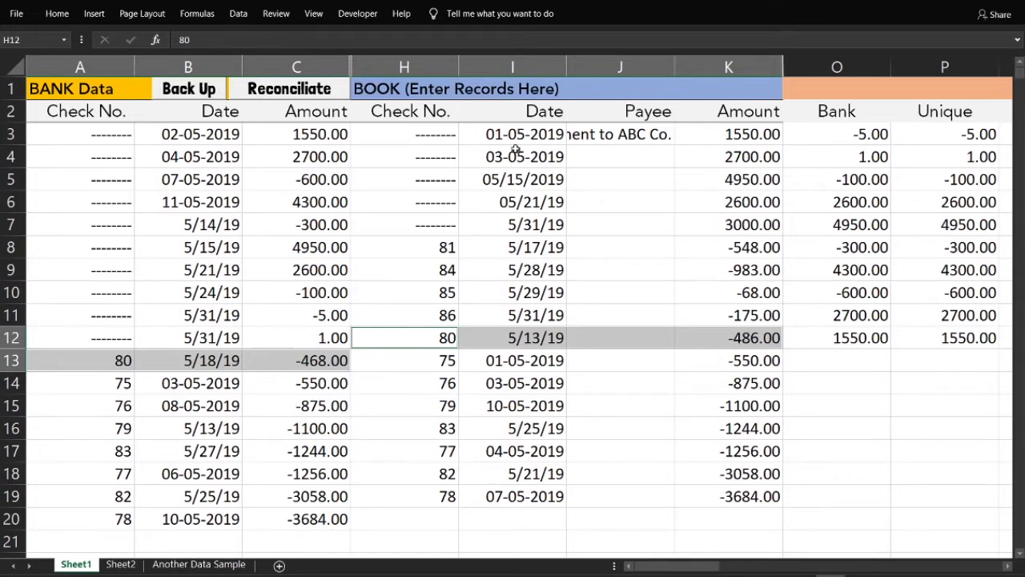
Step: Examine the book records in H3:K11, the Math Approach heading, and the first Bank amounts in O3:O4
{"action": "left_click_drag", "start_coordinate": [398, 134], "coordinate": [753, 315]}
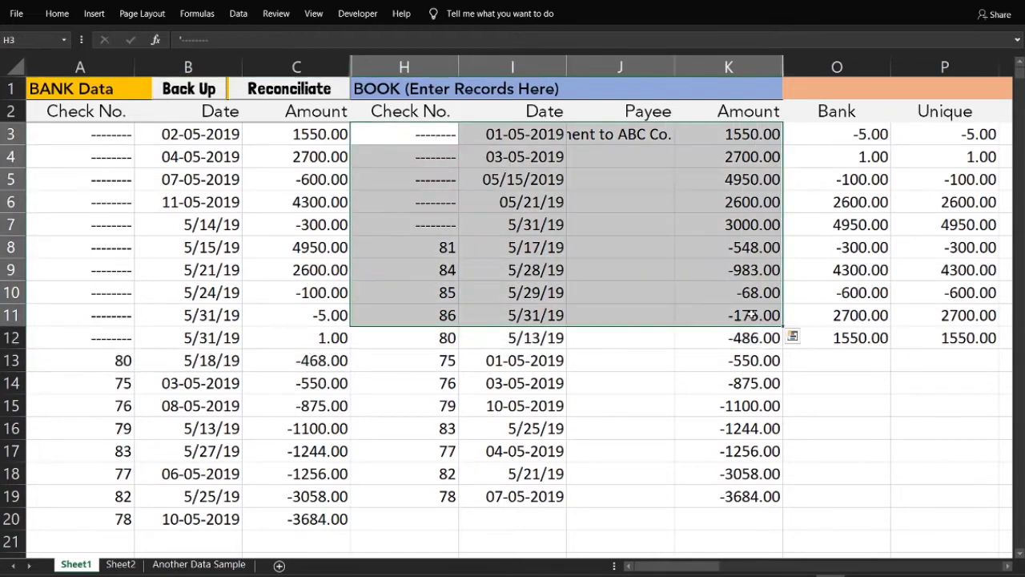
{"action": "scroll", "coordinate": [753, 315], "scroll_direction": "right", "scroll_amount": 8}
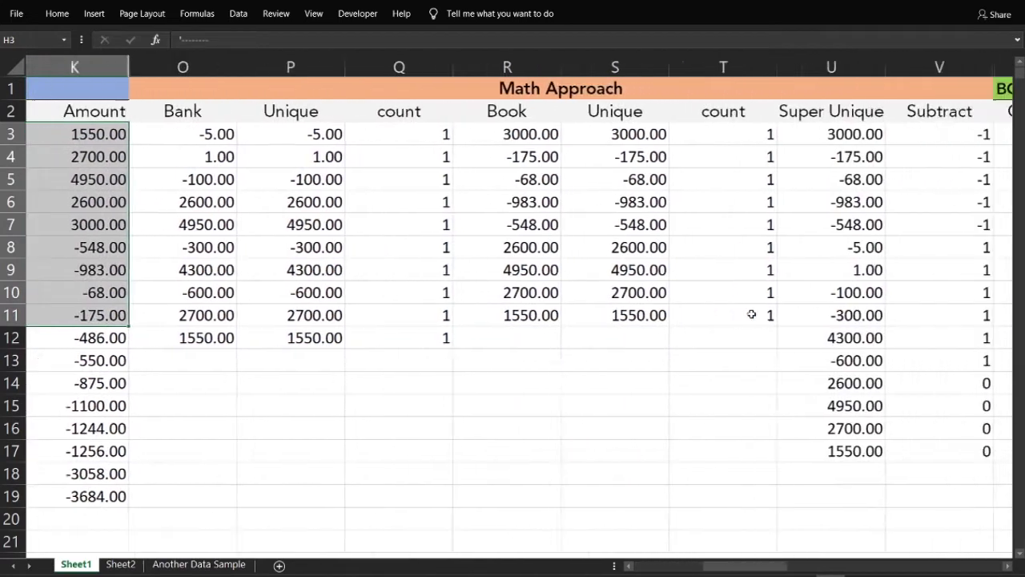
{"action": "left_click", "coordinate": [509, 89]}
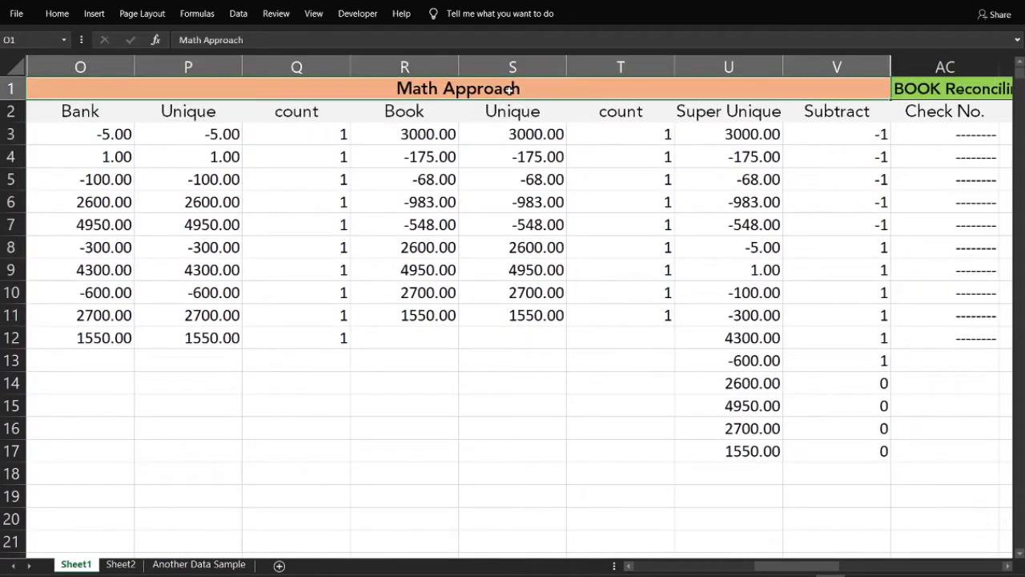
{"action": "double_click", "coordinate": [510, 89]}
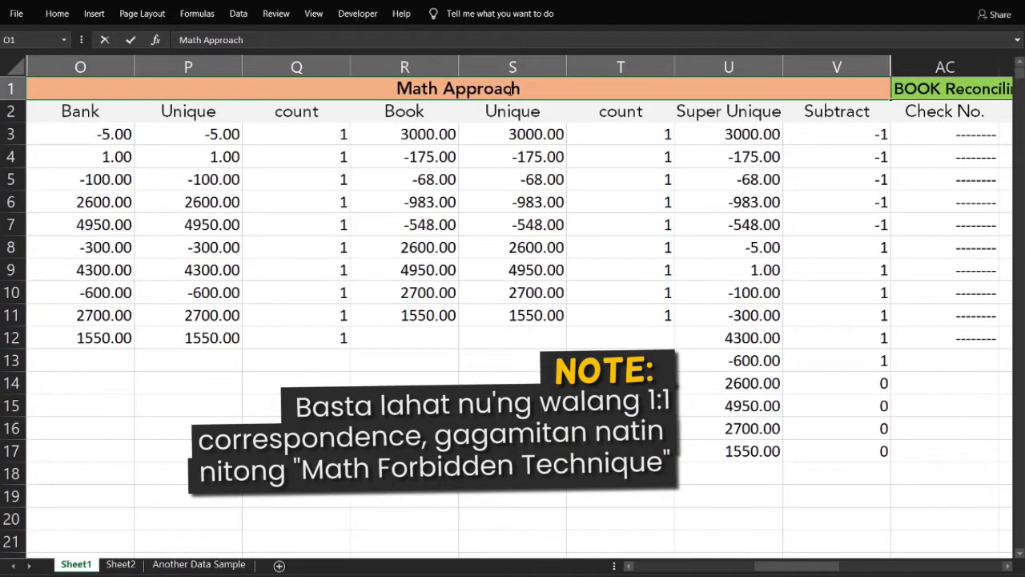
{"action": "key", "text": "Return"}
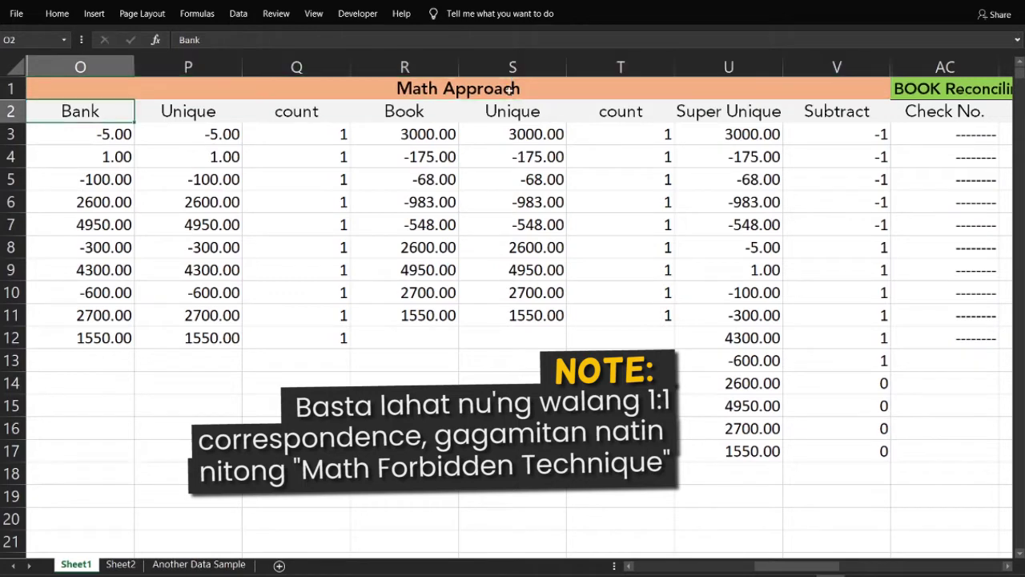
{"action": "left_click", "coordinate": [509, 89]}
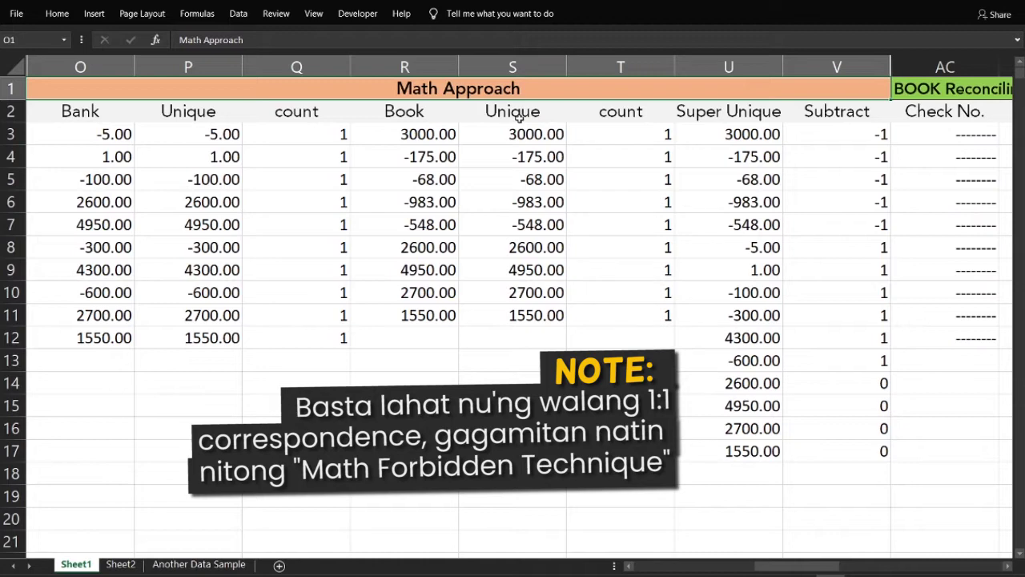
{"action": "left_click", "coordinate": [112, 149]}
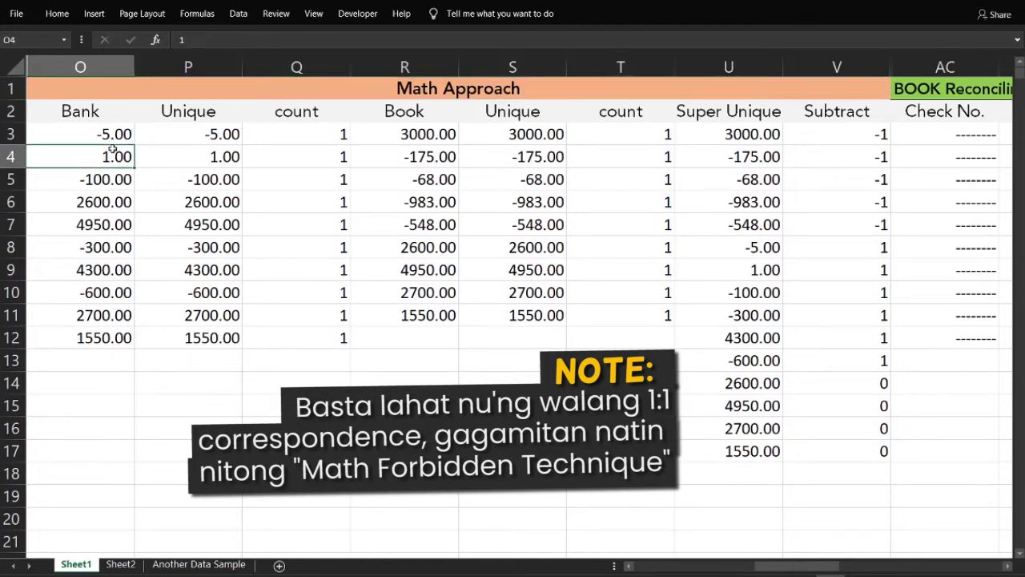
{"action": "left_click", "coordinate": [112, 135]}
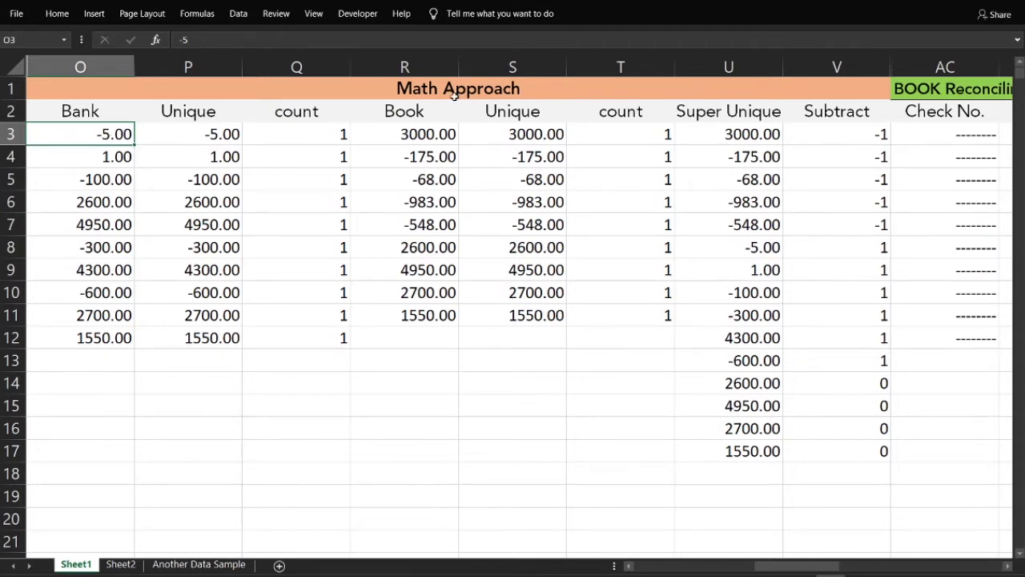
Step: Compare the Bank amounts in O3:O12 with the Unique amounts in column P
{"action": "left_click_drag", "start_coordinate": [117, 134], "coordinate": [104, 336]}
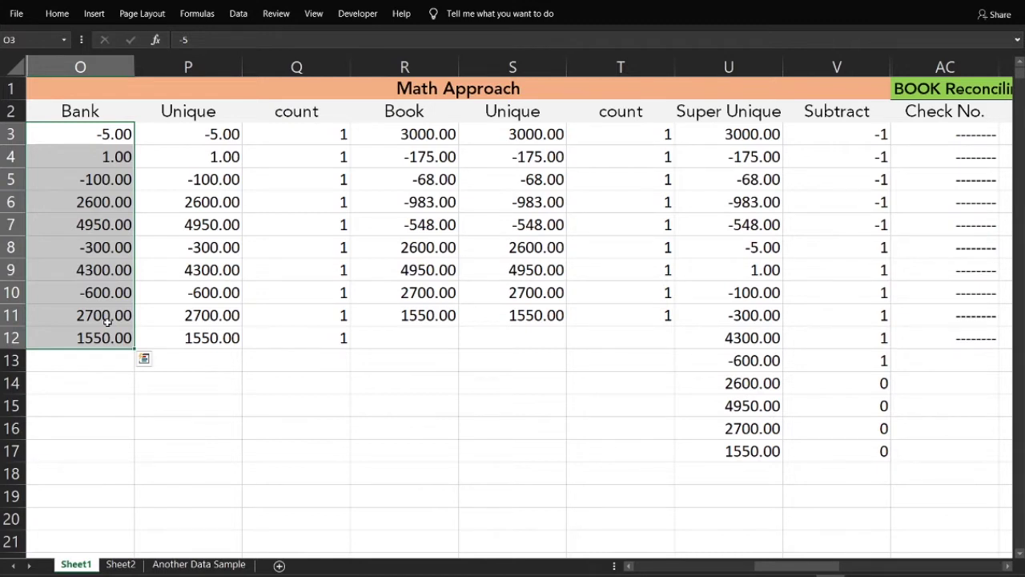
{"action": "left_click_drag", "start_coordinate": [201, 135], "coordinate": [229, 336]}
{"action": "key", "text": "ctrl+a"}
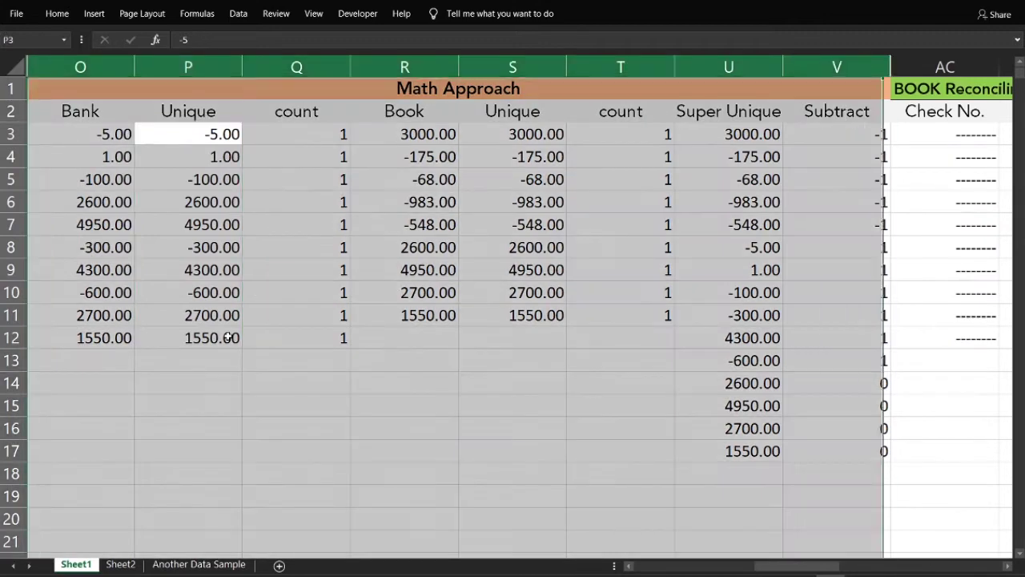
{"action": "left_click", "coordinate": [211, 67]}
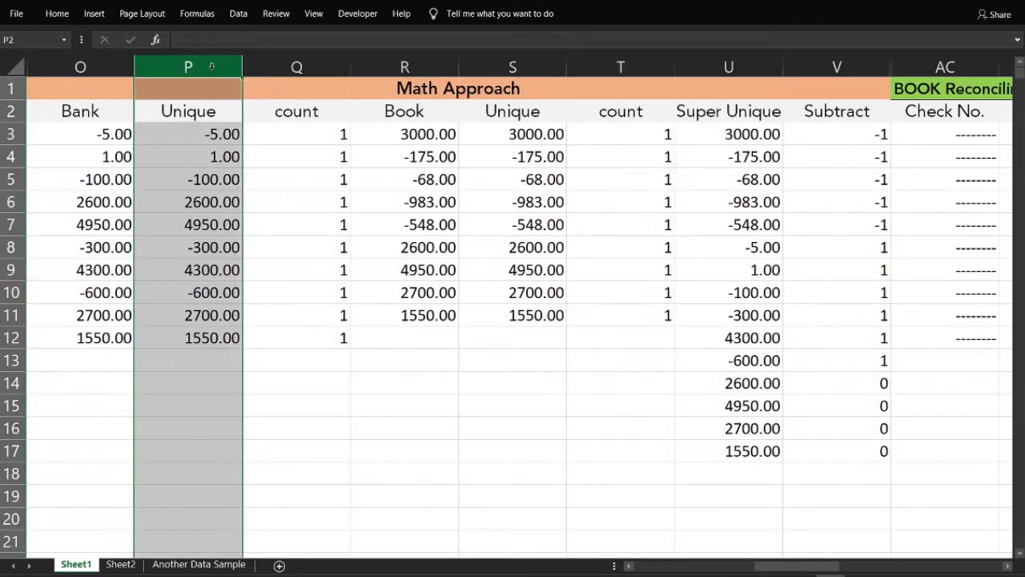
{"action": "scroll", "coordinate": [212, 68], "scroll_direction": "up", "scroll_amount": 2}
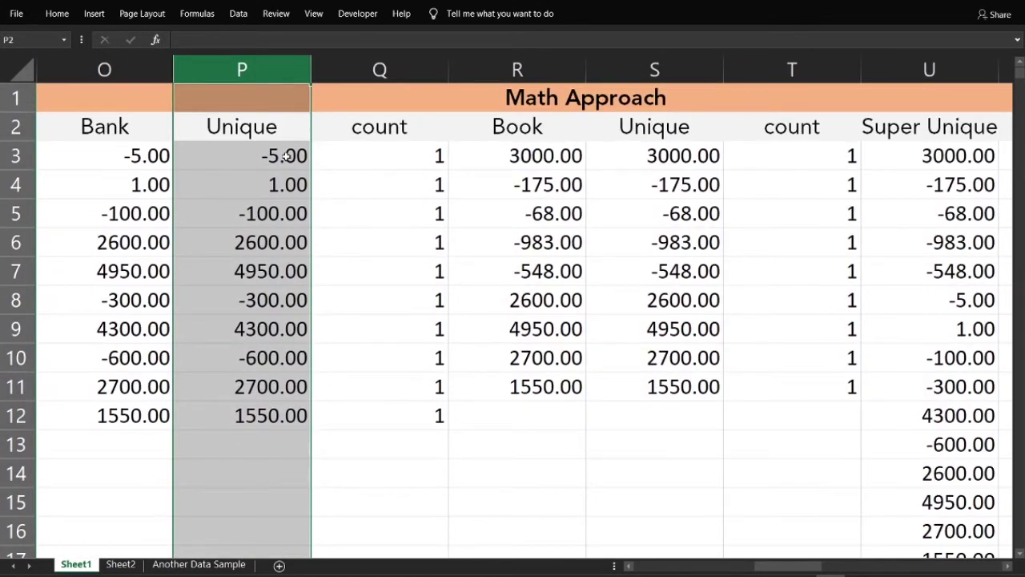
Step: Examine how the Bank amounts in O3:O12 relate to the first Unique amount and its count in P3:Q3
{"action": "left_click_drag", "start_coordinate": [125, 160], "coordinate": [131, 417]}
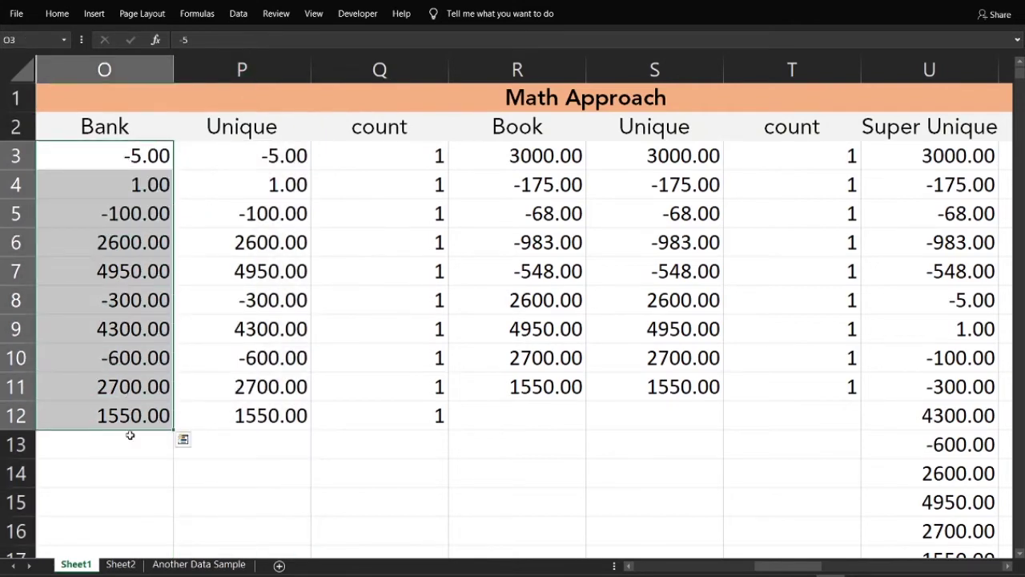
{"action": "left_click", "coordinate": [290, 164]}
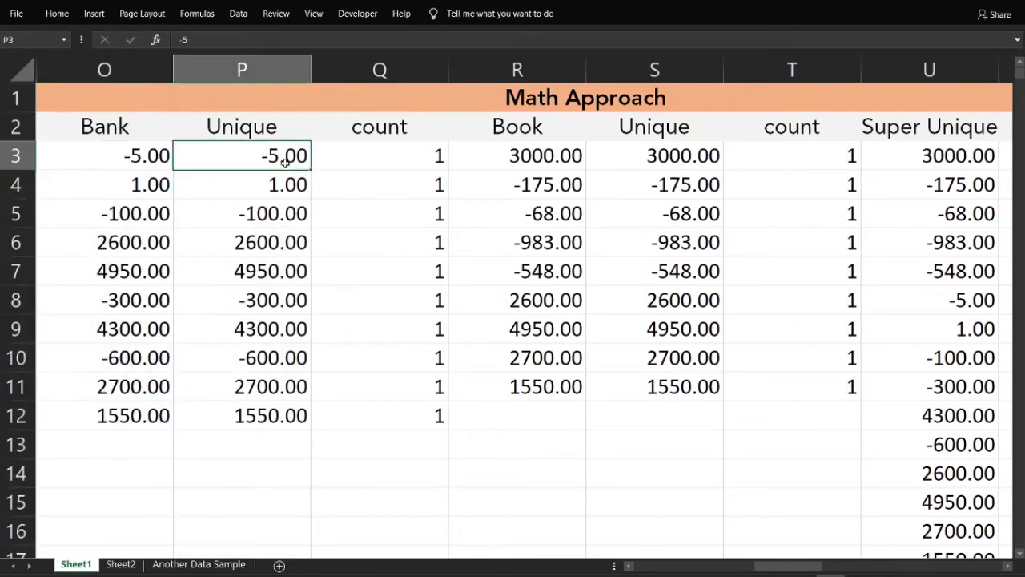
{"action": "left_click", "coordinate": [385, 157]}
{"action": "left_click", "coordinate": [290, 155]}
{"action": "left_click", "coordinate": [269, 146]}
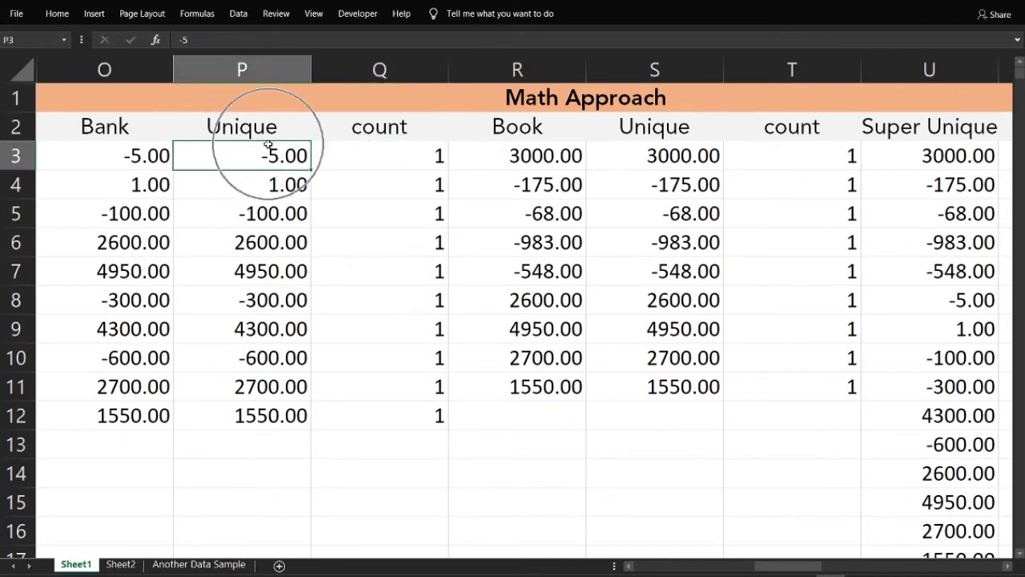
{"action": "left_click", "coordinate": [148, 160]}
{"action": "key", "text": "ctrl+a"}
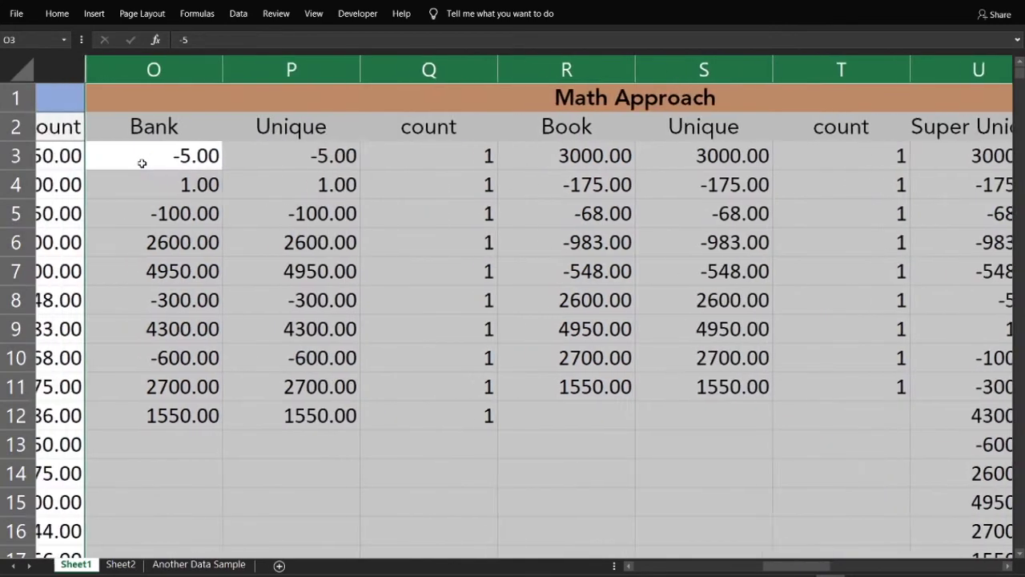
{"action": "left_click", "coordinate": [130, 70]}
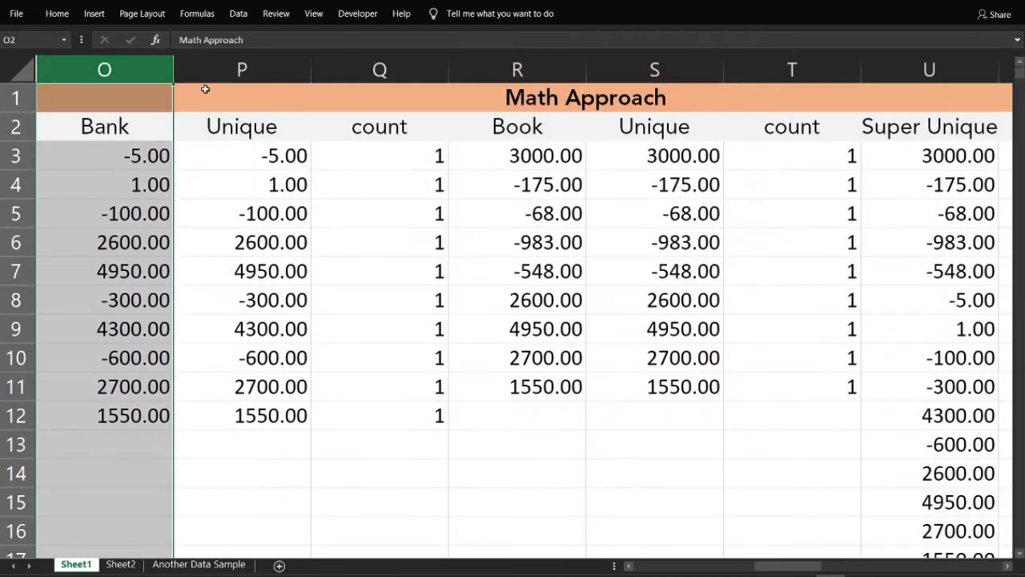
Step: Examine the Book amounts in R3:R11, their Unique amounts in column S, and the COUNTIF formulas in column T
{"action": "scroll", "coordinate": [380, 165], "scroll_direction": "right", "scroll_amount": 1}
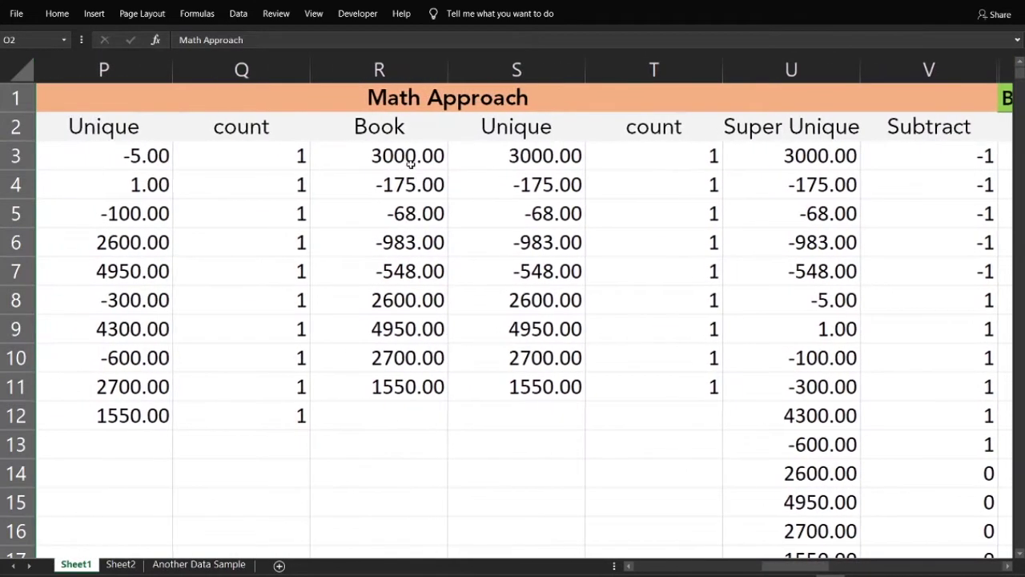
{"action": "left_click_drag", "start_coordinate": [424, 158], "coordinate": [428, 385]}
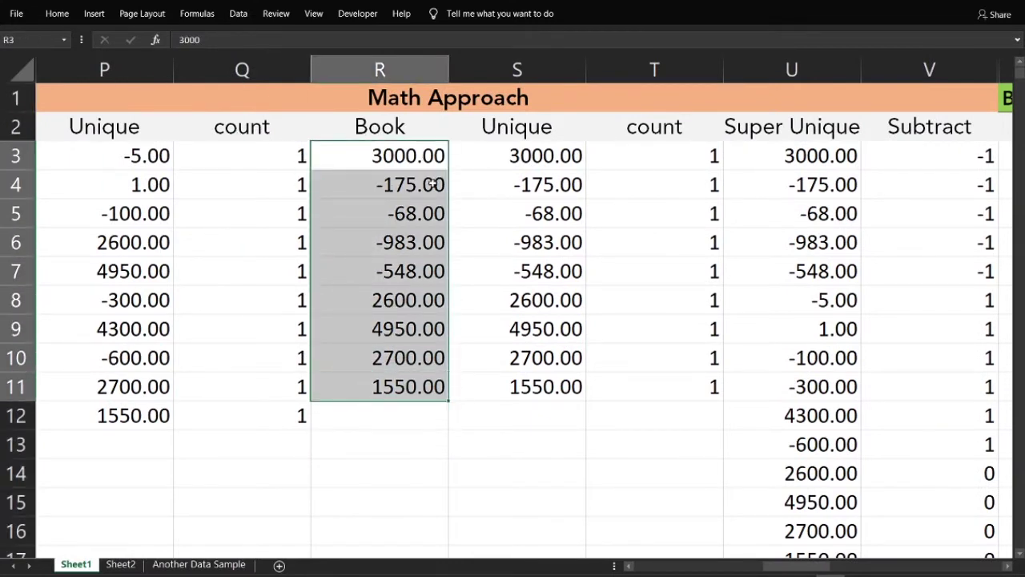
{"action": "left_click", "coordinate": [533, 154]}
{"action": "key", "text": "ctrl+shift+Down"}
{"action": "left_click", "coordinate": [677, 155]}
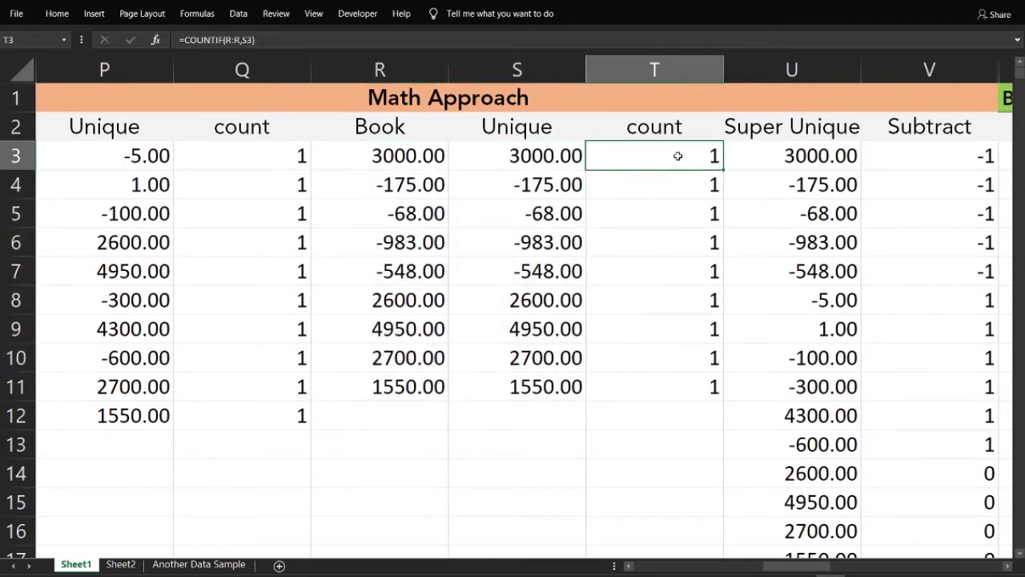
{"action": "double_click", "coordinate": [678, 155]}
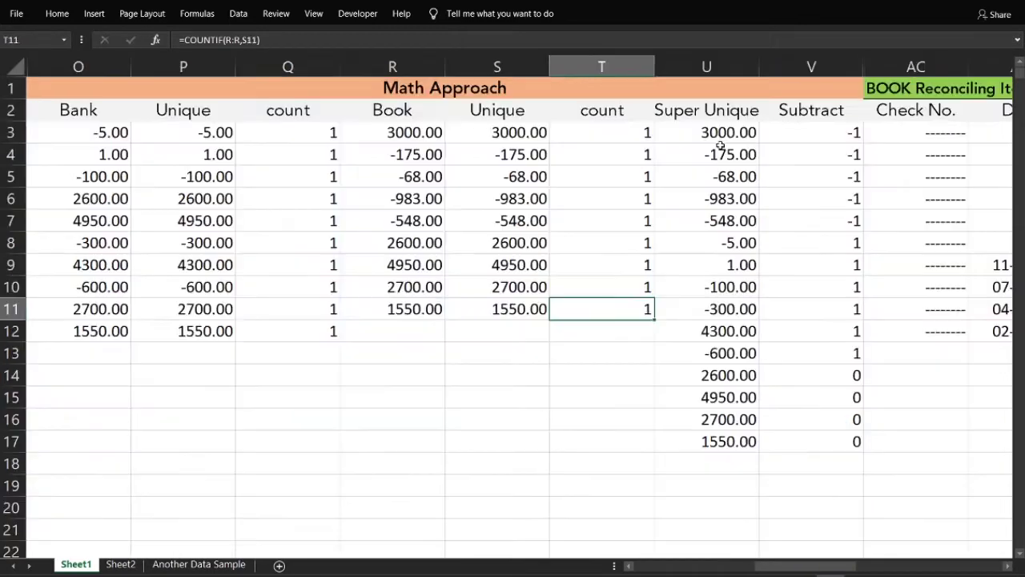
Step: Bold the Super Unique heading in U2 and compare the Unique columns P and S with the list in U3:U17
{"action": "left_click", "coordinate": [709, 112]}
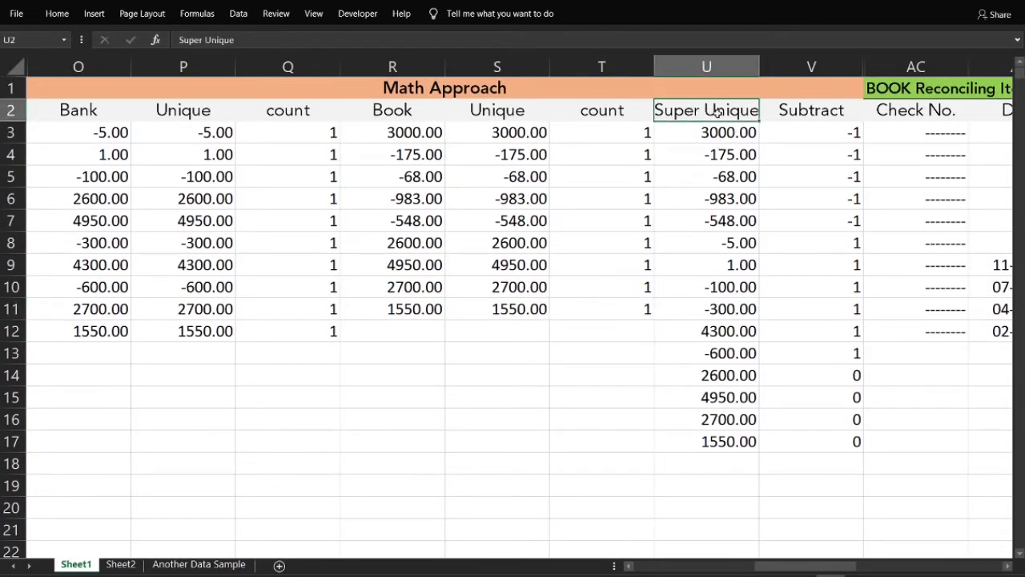
{"action": "key", "text": "ctrl+b"}
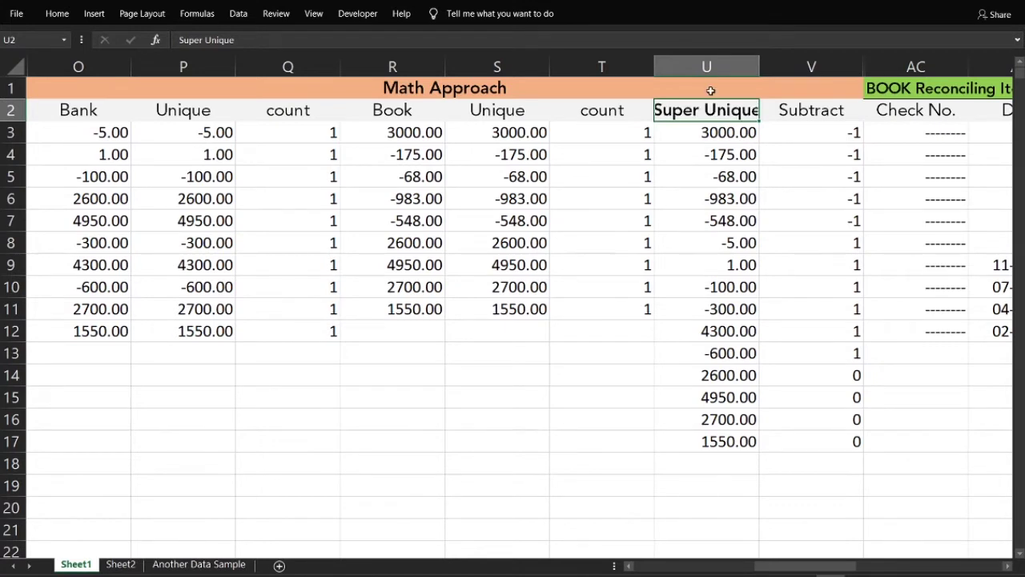
{"action": "left_click", "coordinate": [184, 67]}
{"action": "mouse_move", "coordinate": [171, 66]}
{"action": "left_mouse_down"}
{"action": "mouse_move", "coordinate": [197, 65]}
{"action": "mouse_move", "coordinate": [187, 60]}
{"action": "left_mouse_up"}
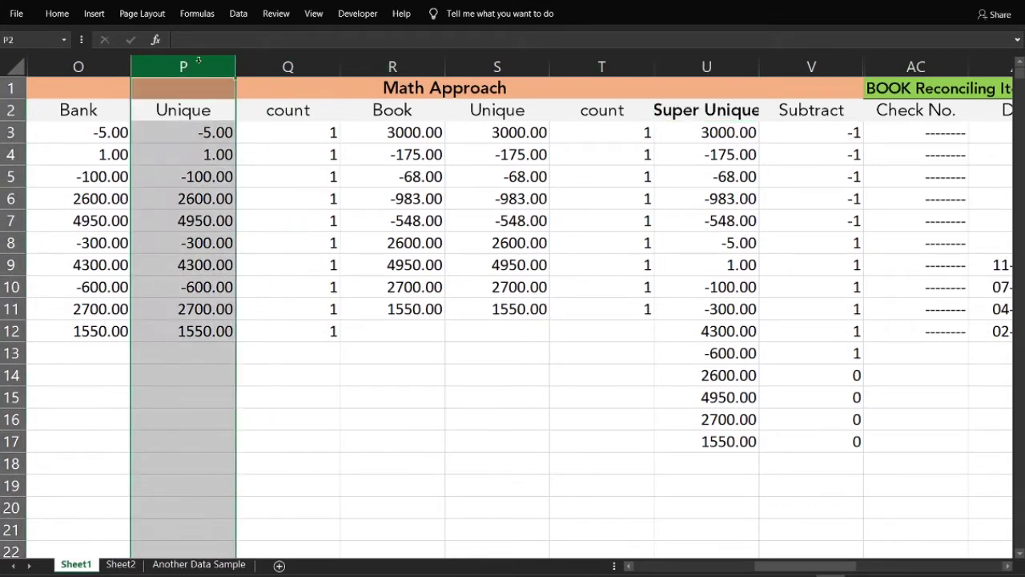
{"action": "left_click", "coordinate": [490, 63], "text": "ctrl"}
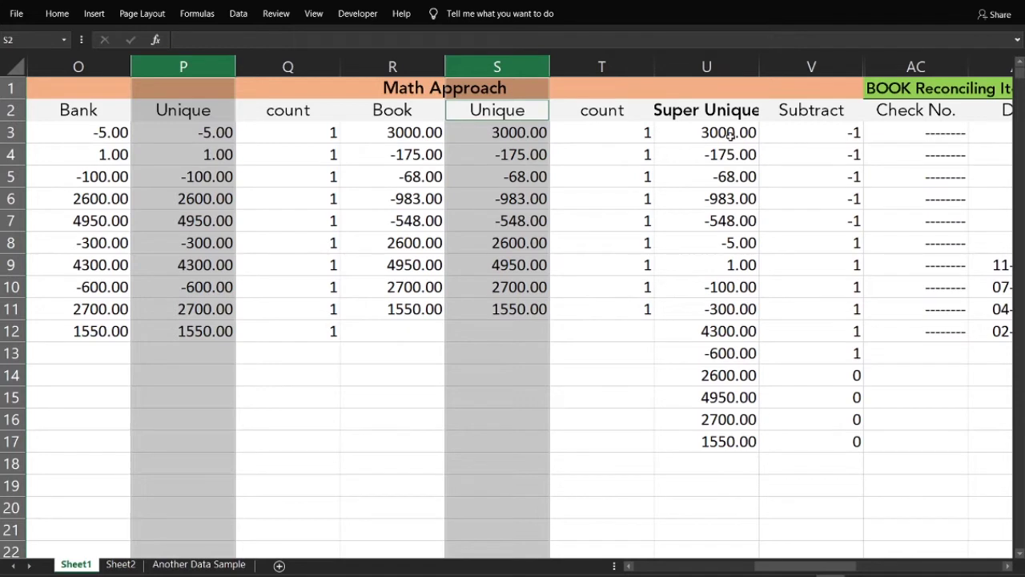
{"action": "left_click_drag", "start_coordinate": [731, 134], "coordinate": [740, 441]}
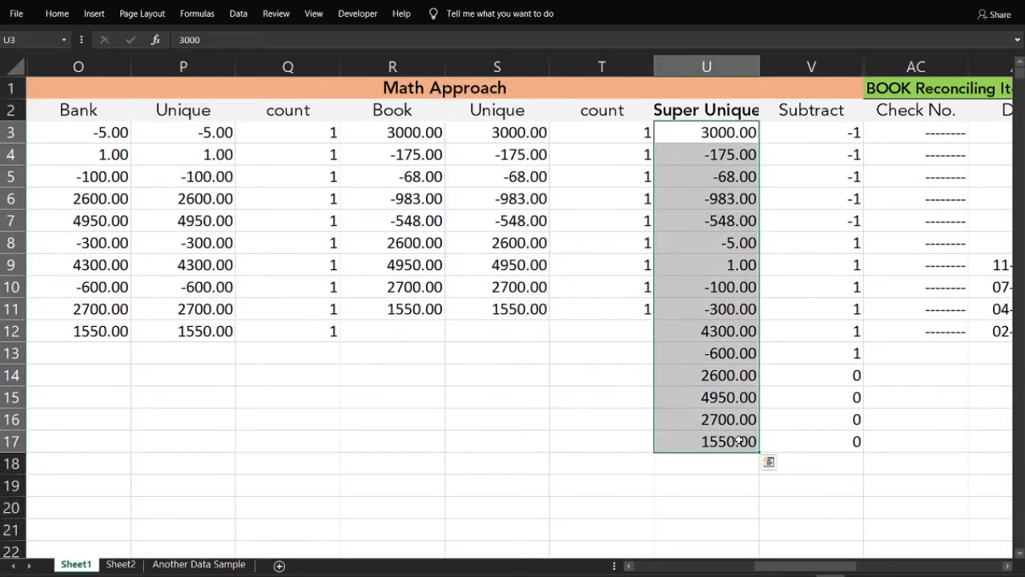
Step: Compare the bank Unique amounts and counts in P3:Q12 with the book ones in S3:T11 and the Super Unique value in U3
{"action": "left_click_drag", "start_coordinate": [614, 137], "coordinate": [614, 306]}
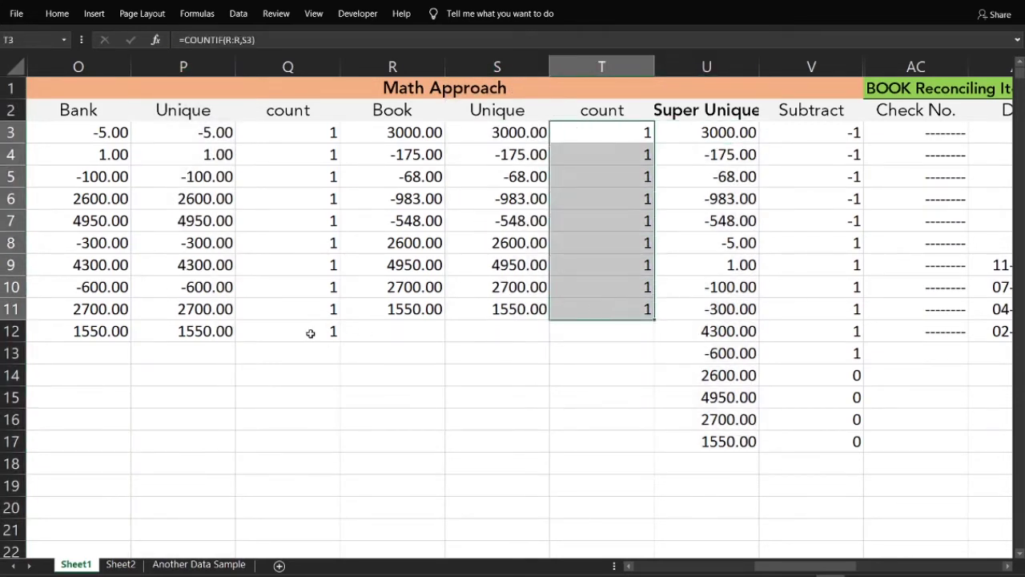
{"action": "left_click_drag", "start_coordinate": [311, 332], "coordinate": [305, 131]}
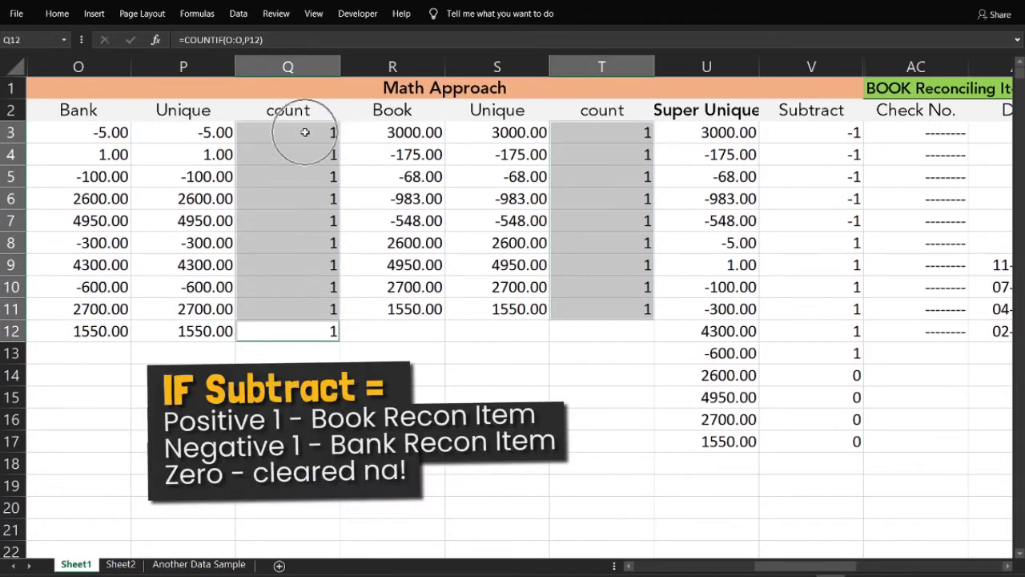
{"action": "left_click", "coordinate": [730, 133]}
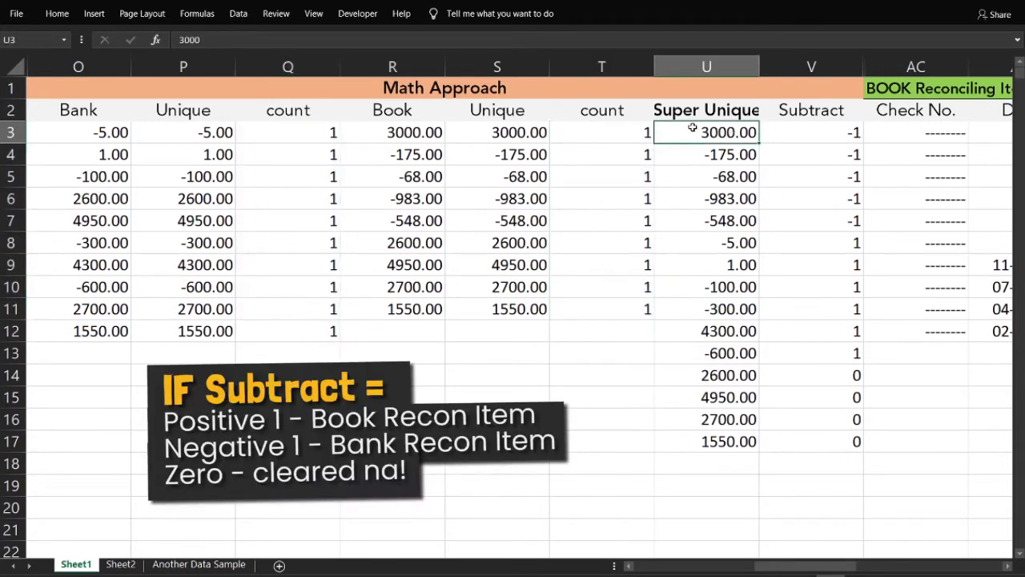
{"action": "left_click_drag", "start_coordinate": [290, 131], "coordinate": [200, 331]}
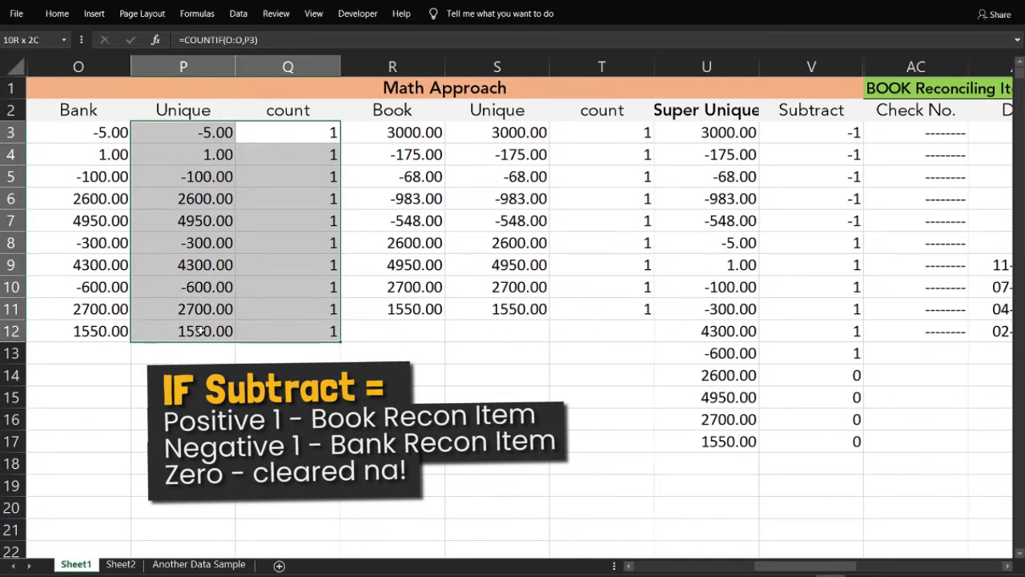
{"action": "left_click_drag", "start_coordinate": [199, 331], "coordinate": [199, 331]}
{"action": "left_click_drag", "start_coordinate": [394, 131], "coordinate": [495, 198]}
{"action": "left_click_drag", "start_coordinate": [511, 138], "coordinate": [611, 309]}
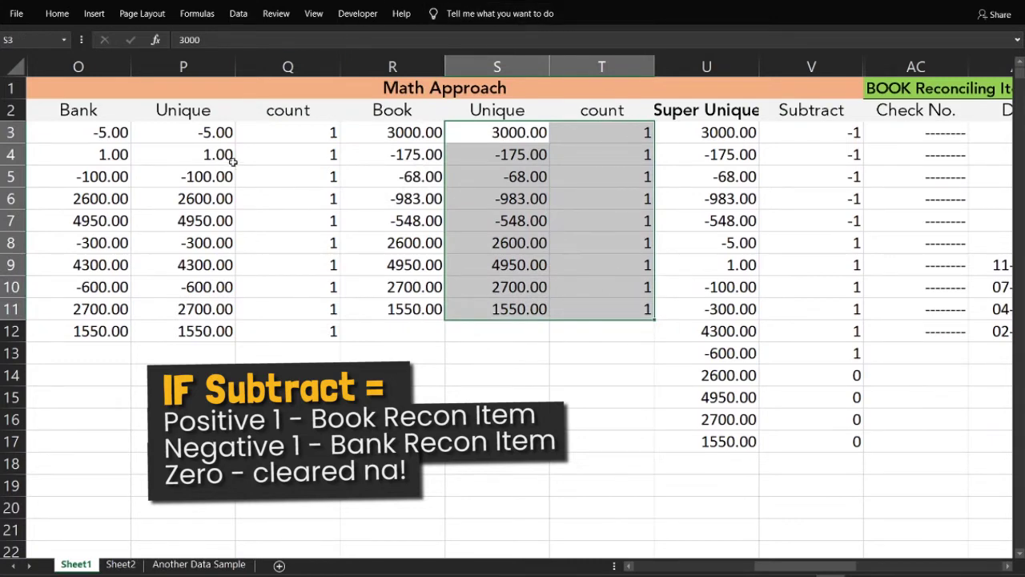
{"action": "left_click_drag", "start_coordinate": [165, 132], "coordinate": [293, 325]}
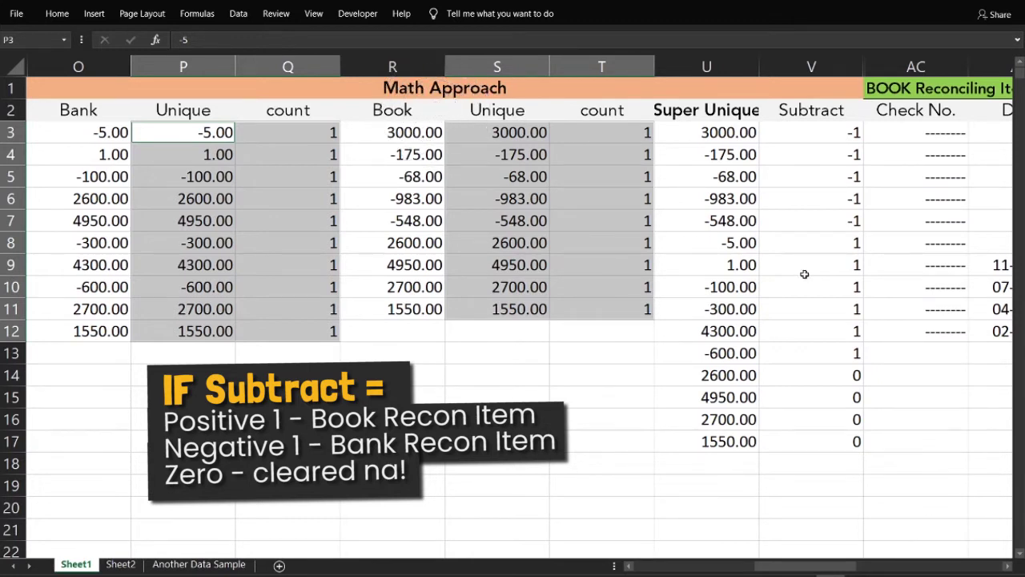
Step: Examine the rows with Subtract value 1 in U8:V13 against the bank block in O2:Q3 and the book block in R2:T3
{"action": "left_click_drag", "start_coordinate": [818, 244], "coordinate": [738, 347]}
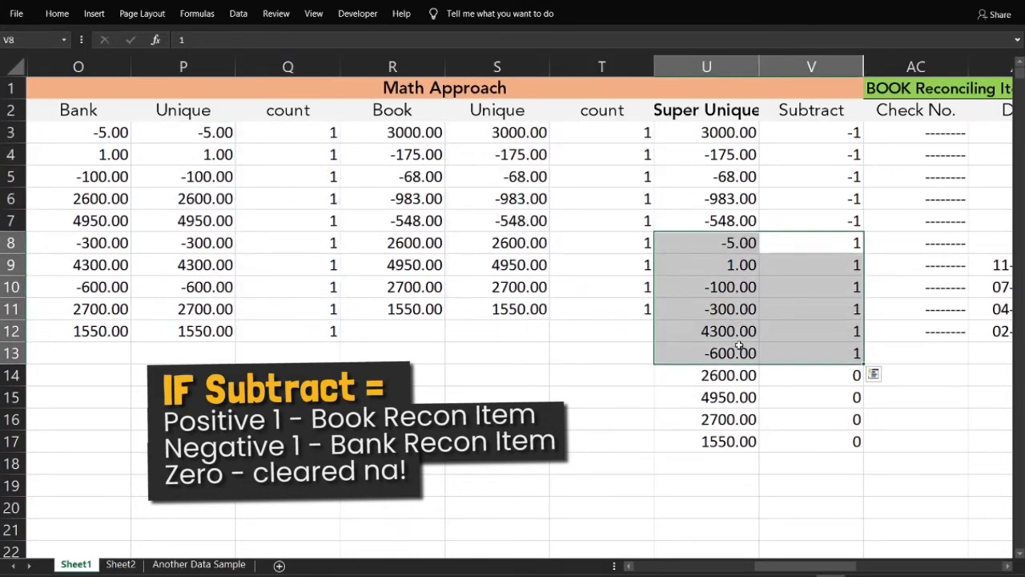
{"action": "left_click_drag", "start_coordinate": [97, 112], "coordinate": [291, 121]}
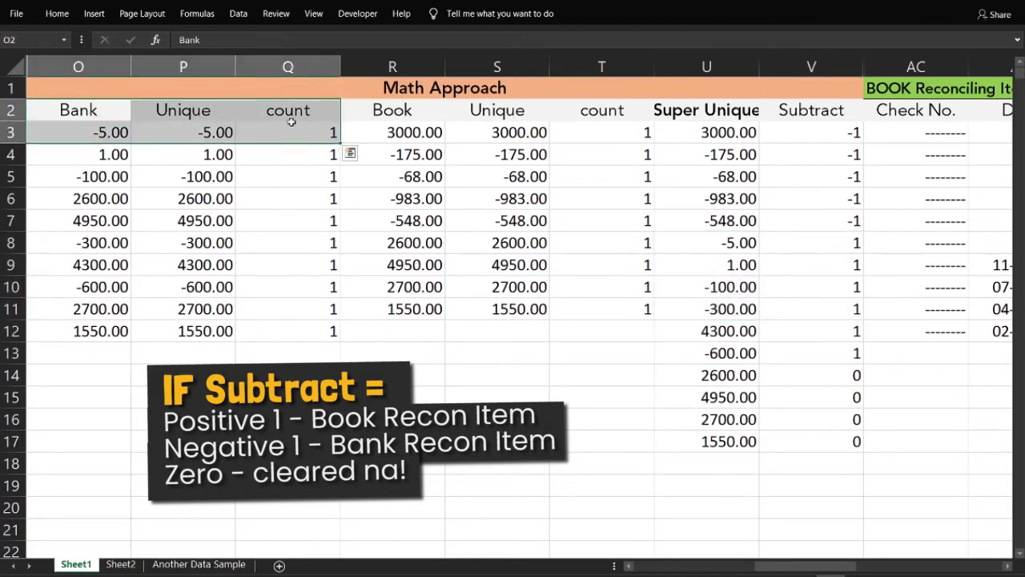
{"action": "left_click_drag", "start_coordinate": [399, 120], "coordinate": [606, 128]}
{"action": "key", "text": "ctrl"}
{"action": "key", "text": "ctrl+q"}
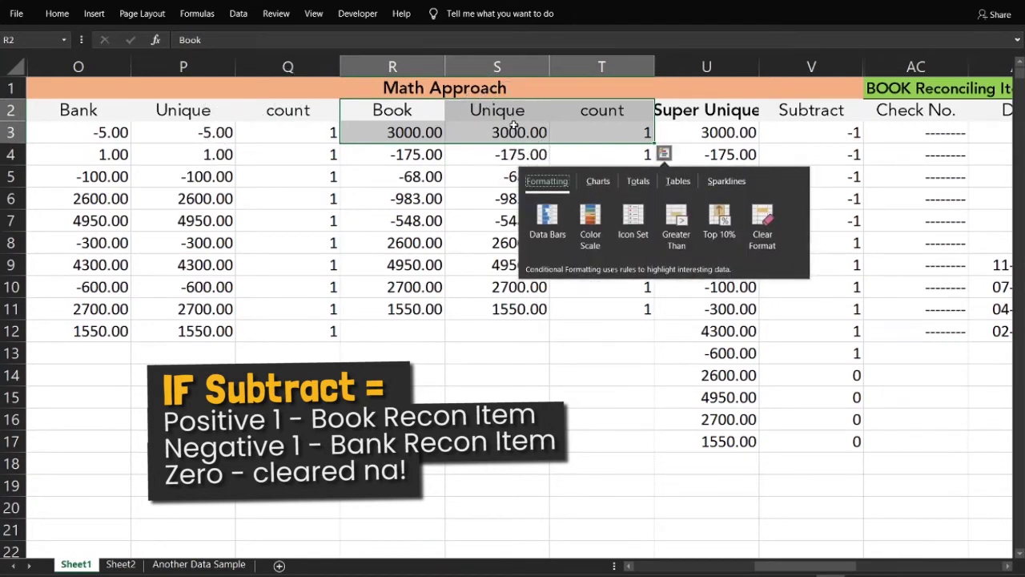
Step: Compare the Subtract values 1 and 0 in U8:V17 with the bank counts in Q3:Q12 and book counts in T3:T11
{"action": "key", "text": "Escape"}
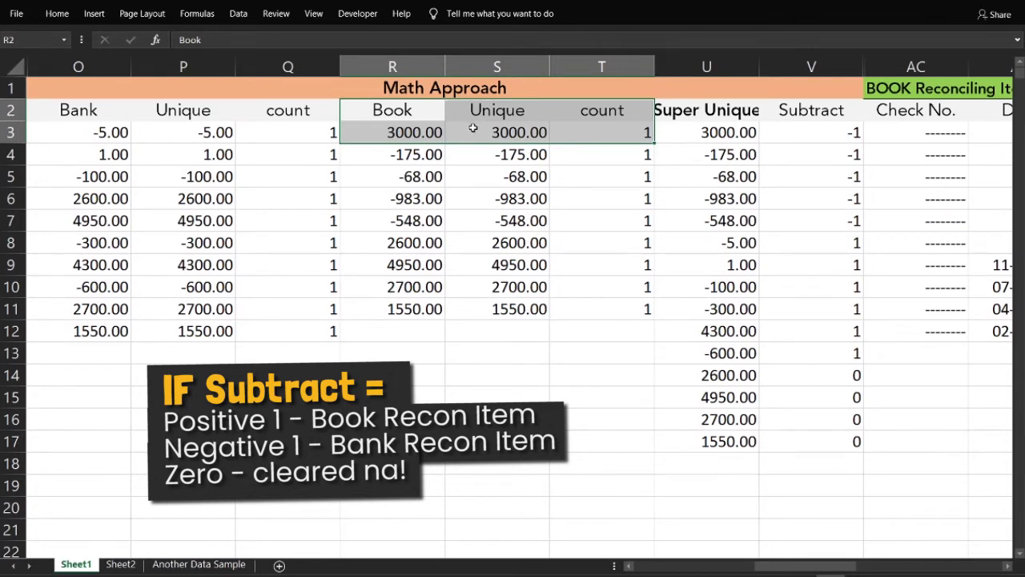
{"action": "left_click_drag", "start_coordinate": [844, 242], "coordinate": [720, 350]}
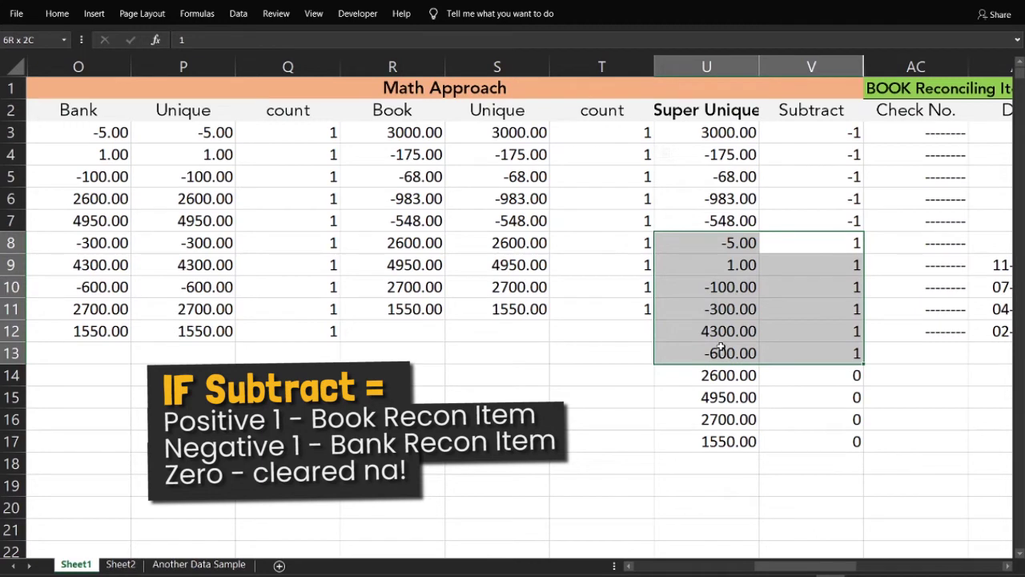
{"action": "left_click_drag", "start_coordinate": [843, 375], "coordinate": [733, 448]}
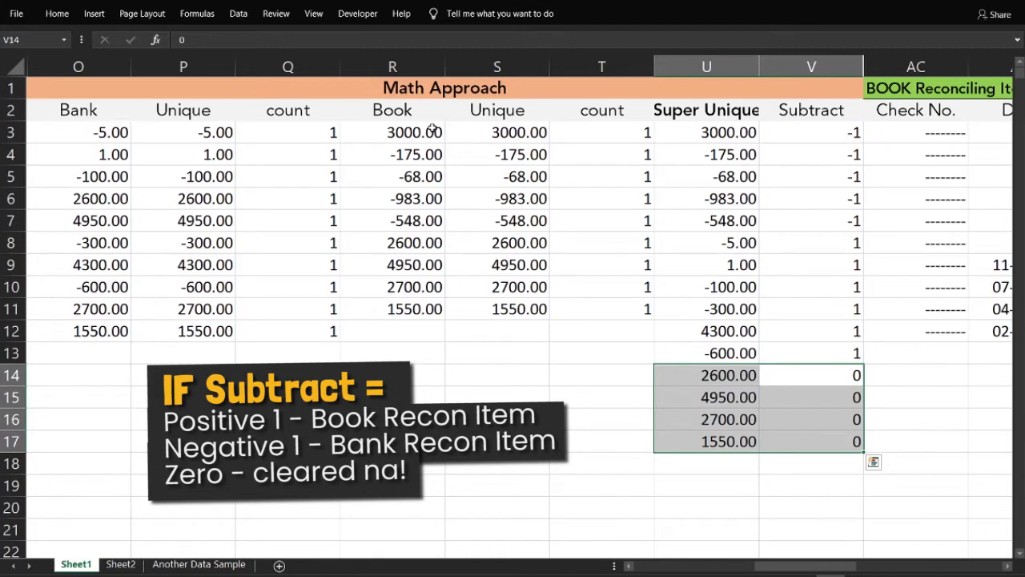
{"action": "left_click", "coordinate": [304, 149]}
{"action": "left_click_drag", "start_coordinate": [298, 329], "coordinate": [314, 130]}
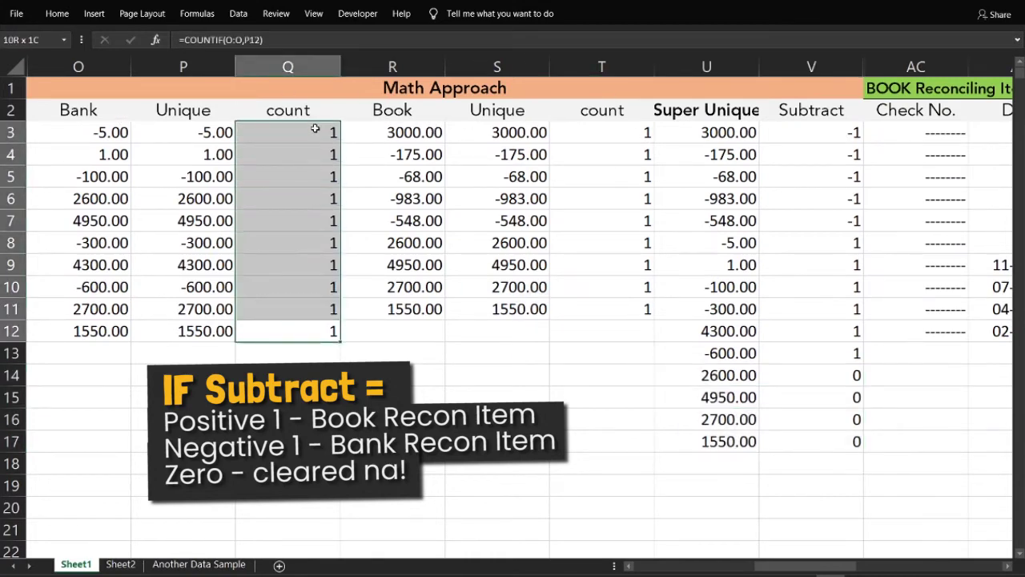
{"action": "left_click_drag", "start_coordinate": [622, 303], "coordinate": [632, 126]}
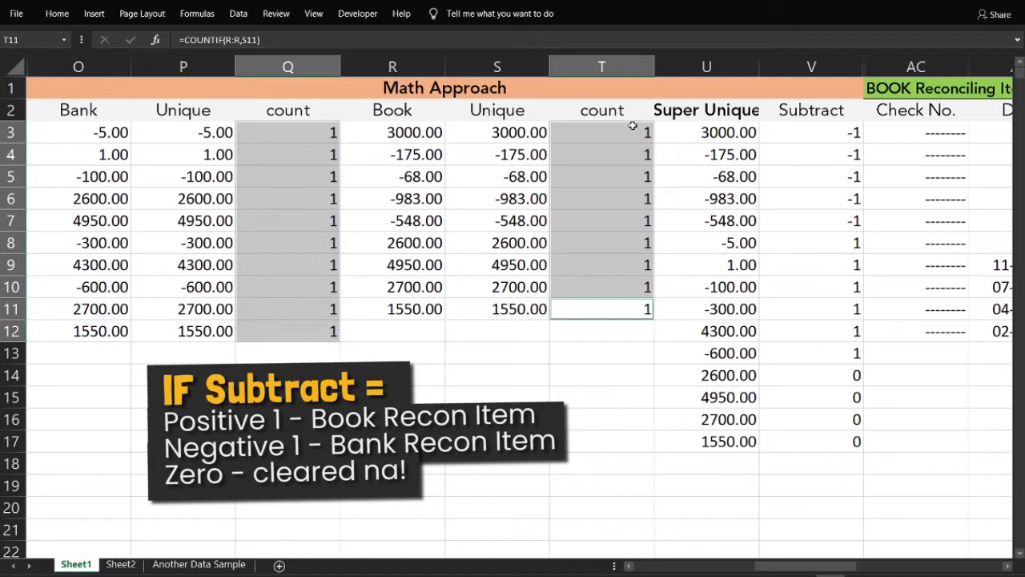
{"action": "left_click", "coordinate": [841, 411]}
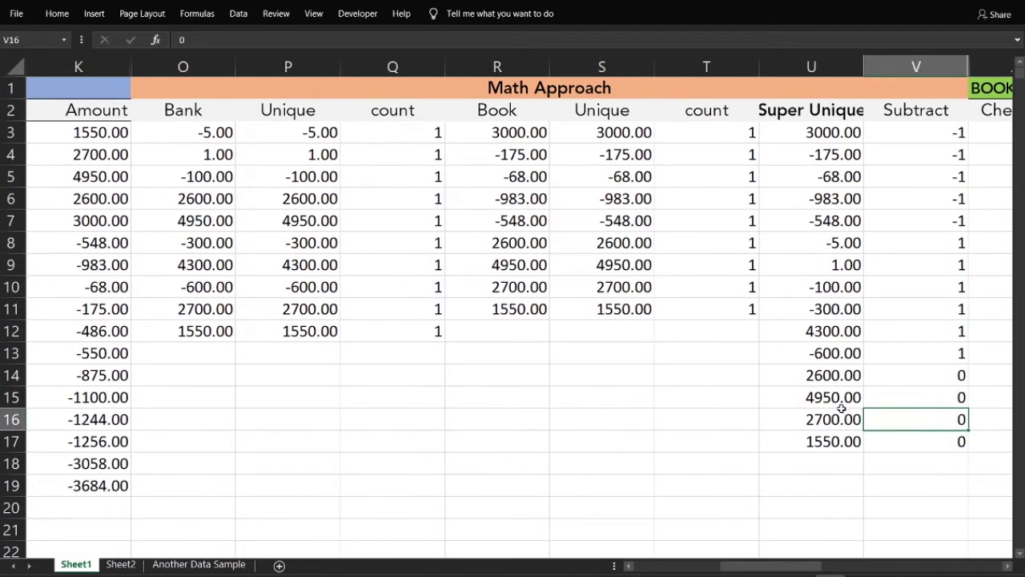
Step: Examine the BOOK Reconciling Items in AC1:AE12 and the BANK Recon Items in AG1:AJ11
{"action": "scroll", "coordinate": [841, 411], "scroll_direction": "right", "scroll_amount": 6}
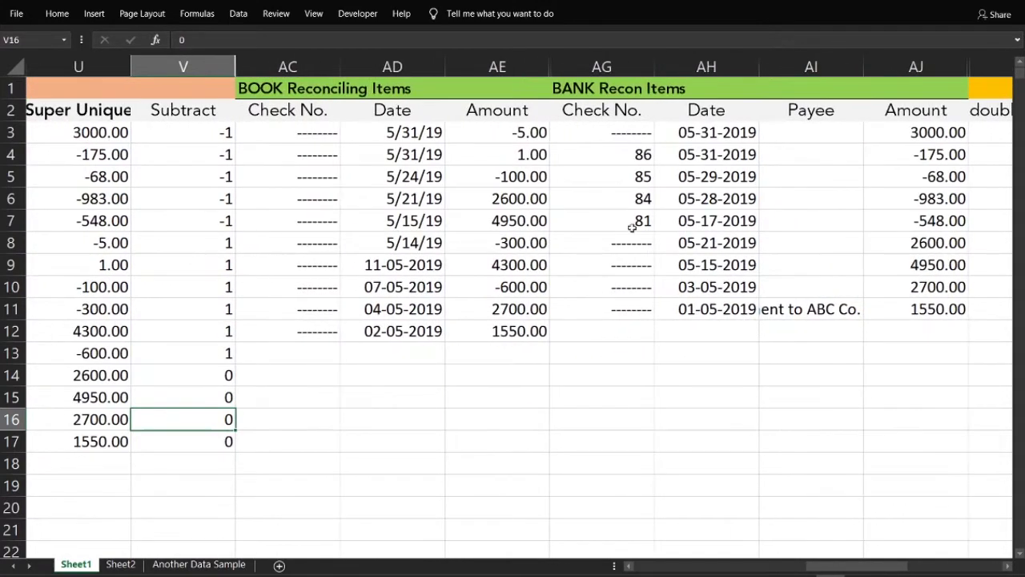
{"action": "left_click_drag", "start_coordinate": [262, 92], "coordinate": [502, 85]}
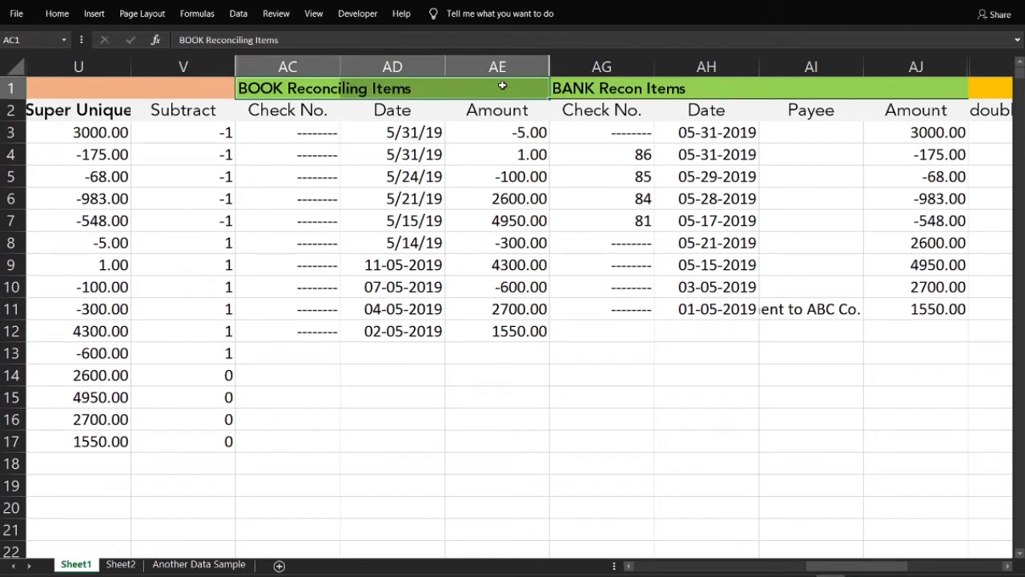
{"action": "left_click_drag", "start_coordinate": [605, 88], "coordinate": [908, 89]}
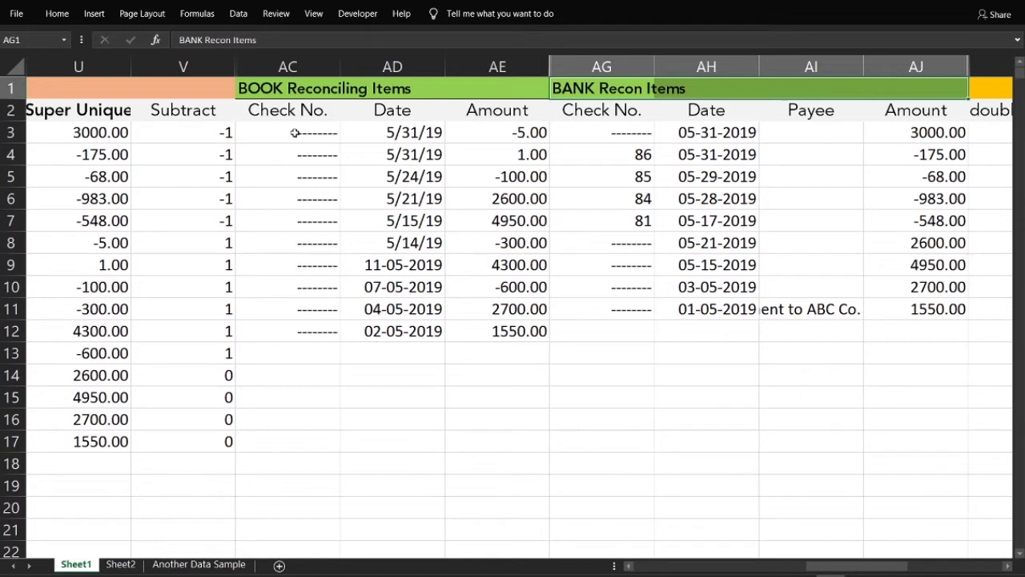
{"action": "left_click_drag", "start_coordinate": [294, 133], "coordinate": [520, 331]}
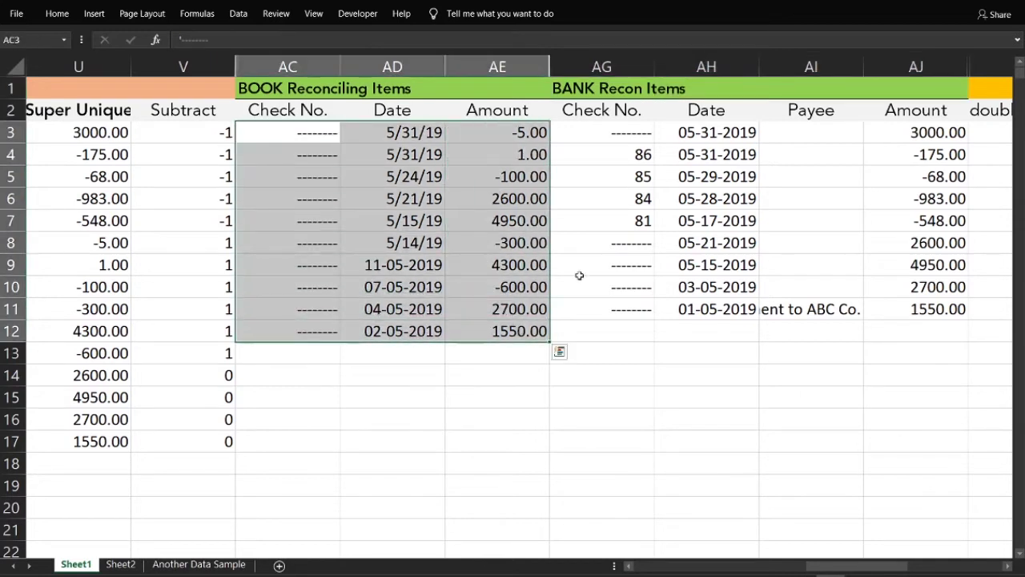
{"action": "scroll", "coordinate": [648, 174], "scroll_direction": "right", "scroll_amount": 1}
{"action": "left_click_drag", "start_coordinate": [458, 131], "coordinate": [804, 308]}
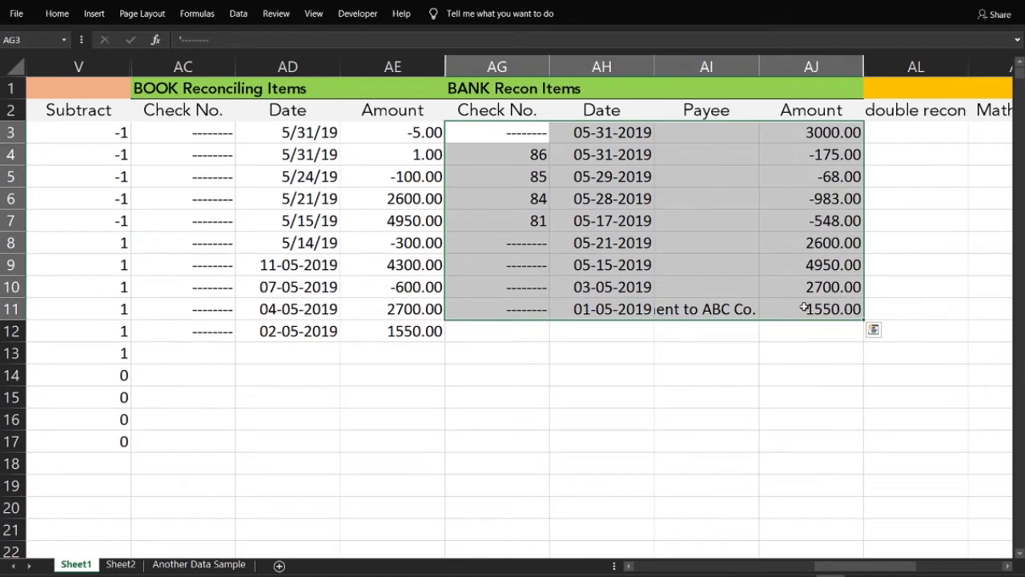
Step: Inspect the Checking section in AL1:AO3 beside the BANK Recon Items
{"action": "scroll", "coordinate": [804, 307], "scroll_direction": "up", "scroll_amount": 3}
{"action": "left_click", "coordinate": [633, 193]}
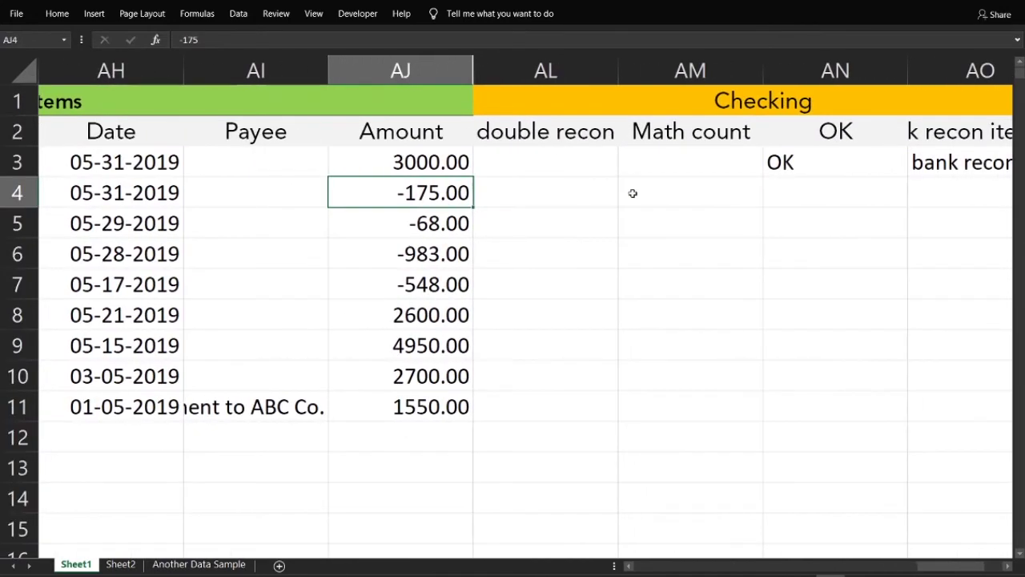
{"action": "left_click", "coordinate": [633, 193]}
{"action": "scroll", "coordinate": [633, 193], "scroll_direction": "right", "scroll_amount": 2}
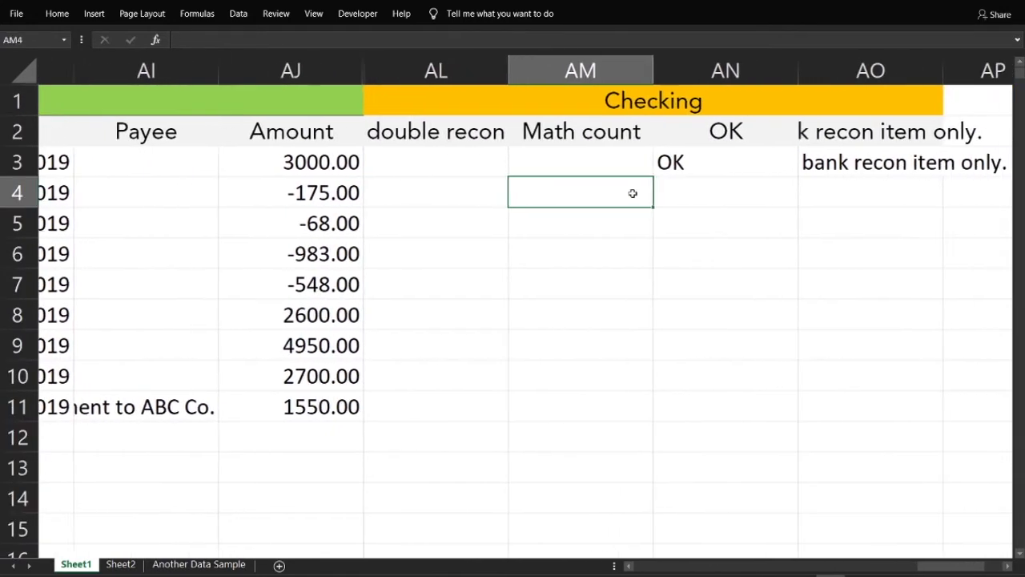
{"action": "left_click", "coordinate": [505, 106]}
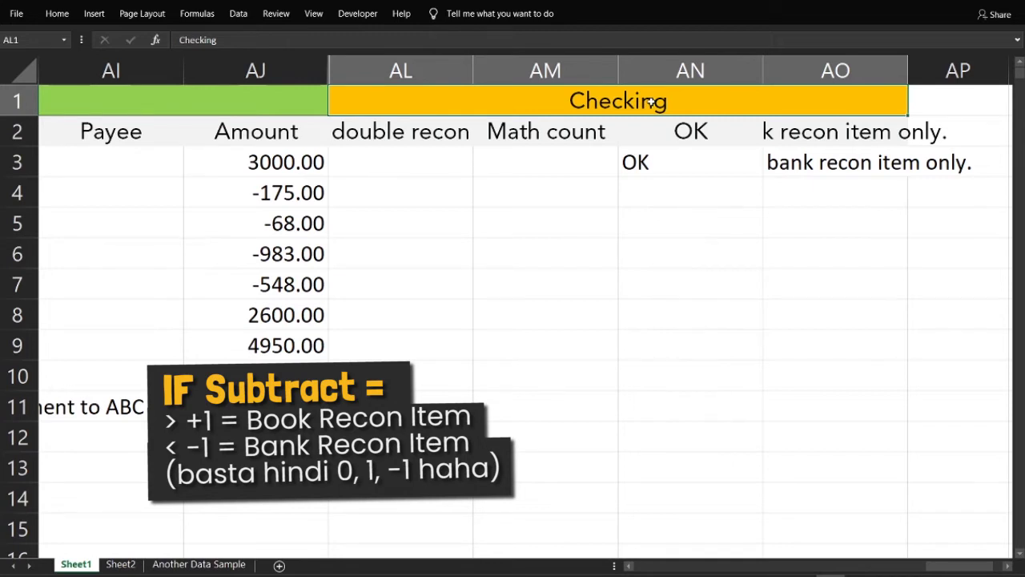
Step: Examine how the bank and book counts in Q3 and T3 relate to the Subtract values in V3:V17
{"action": "scroll", "coordinate": [651, 102], "scroll_direction": "left", "scroll_amount": 8}
{"action": "left_click", "coordinate": [878, 160]}
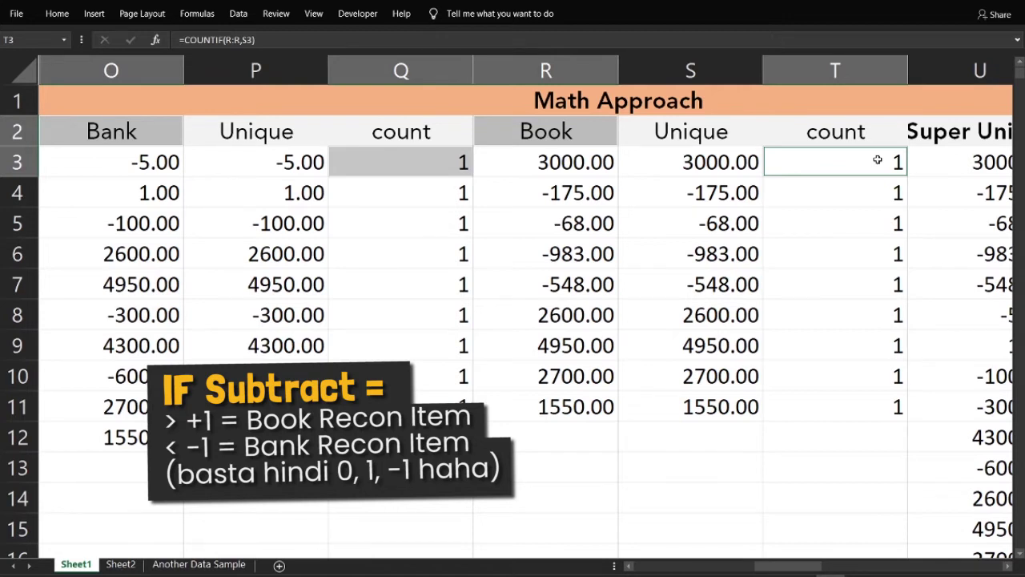
{"action": "scroll", "coordinate": [877, 160], "scroll_direction": "right", "scroll_amount": 5}
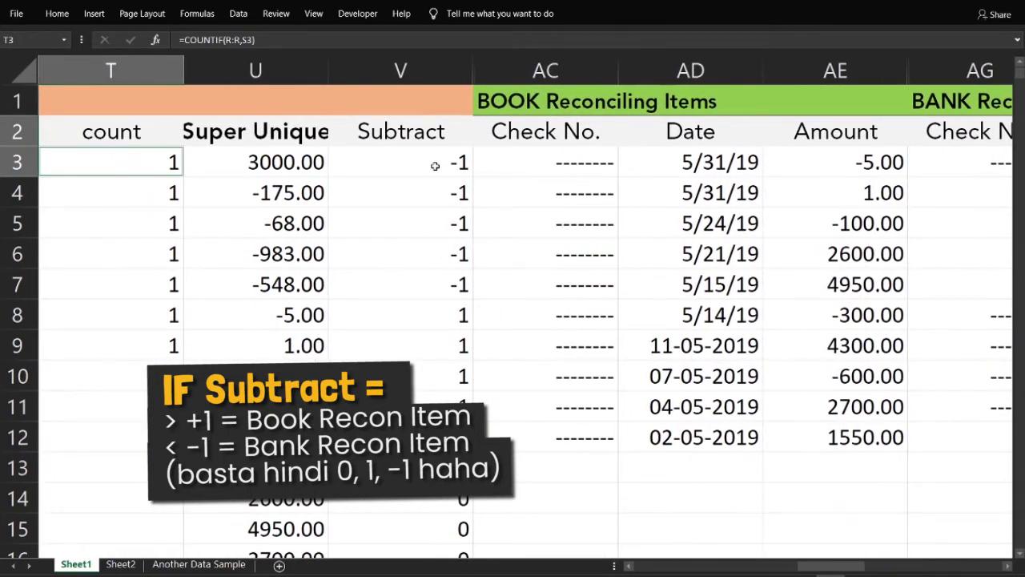
{"action": "left_click_drag", "start_coordinate": [435, 166], "coordinate": [426, 296]}
{"action": "scroll", "coordinate": [426, 295], "scroll_direction": "down", "scroll_amount": 2, "text": "ctrl"}
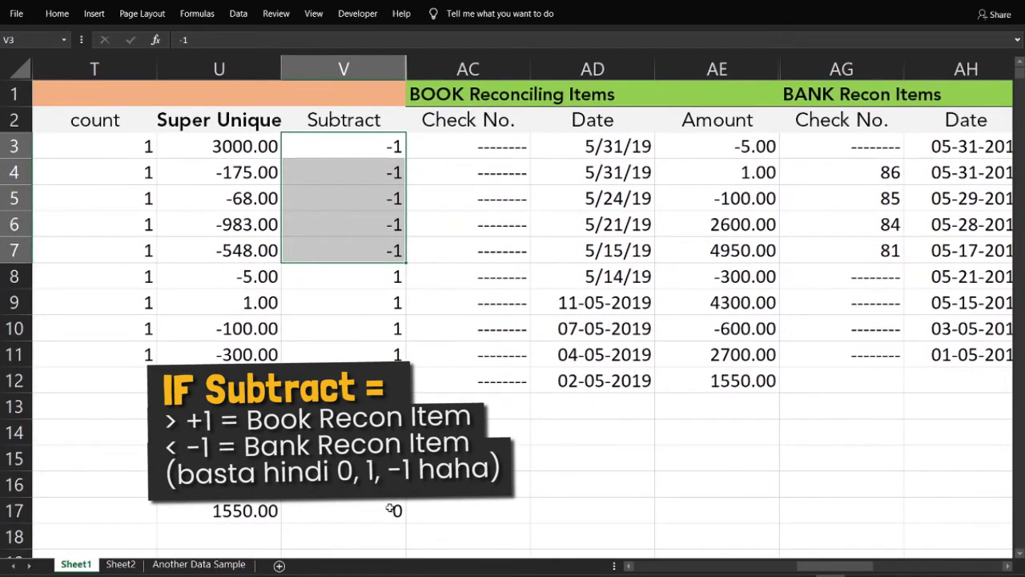
{"action": "left_click_drag", "start_coordinate": [390, 508], "coordinate": [372, 148]}
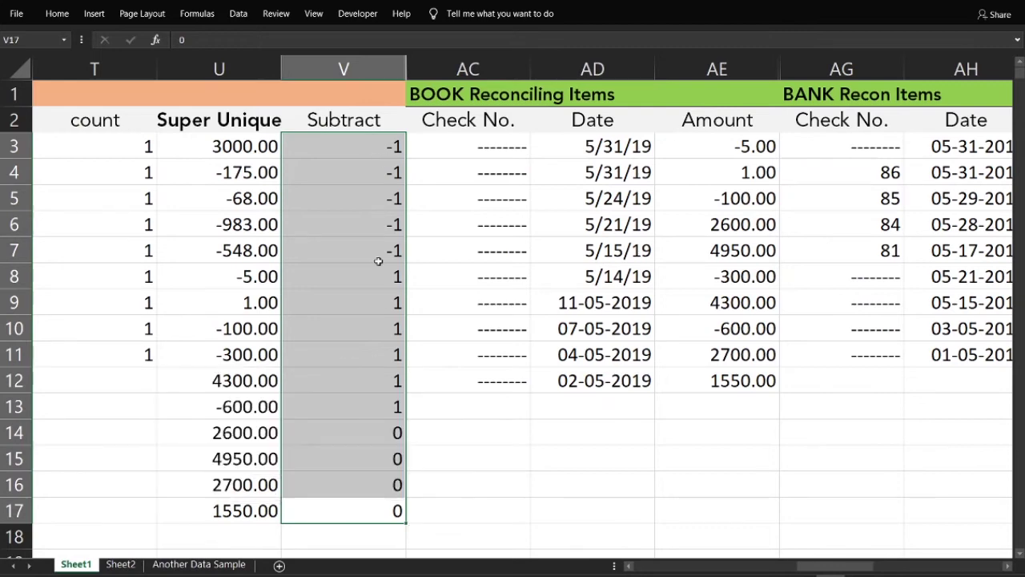
Step: Review the Checking heading in AL1:AO1 and the double recon heading in AL2
{"action": "scroll", "coordinate": [663, 318], "scroll_direction": "right", "scroll_amount": 6}
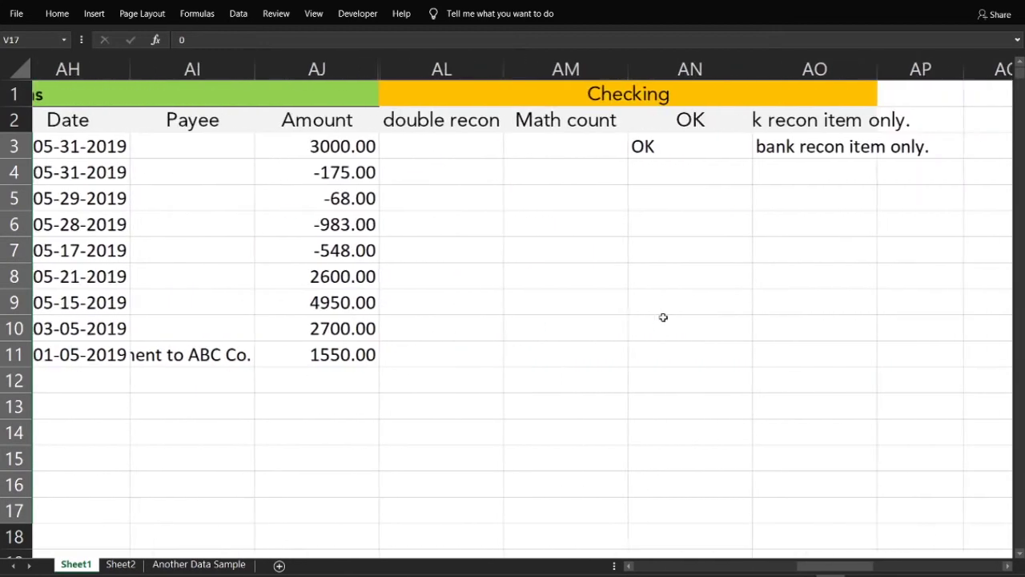
{"action": "left_click", "coordinate": [334, 94]}
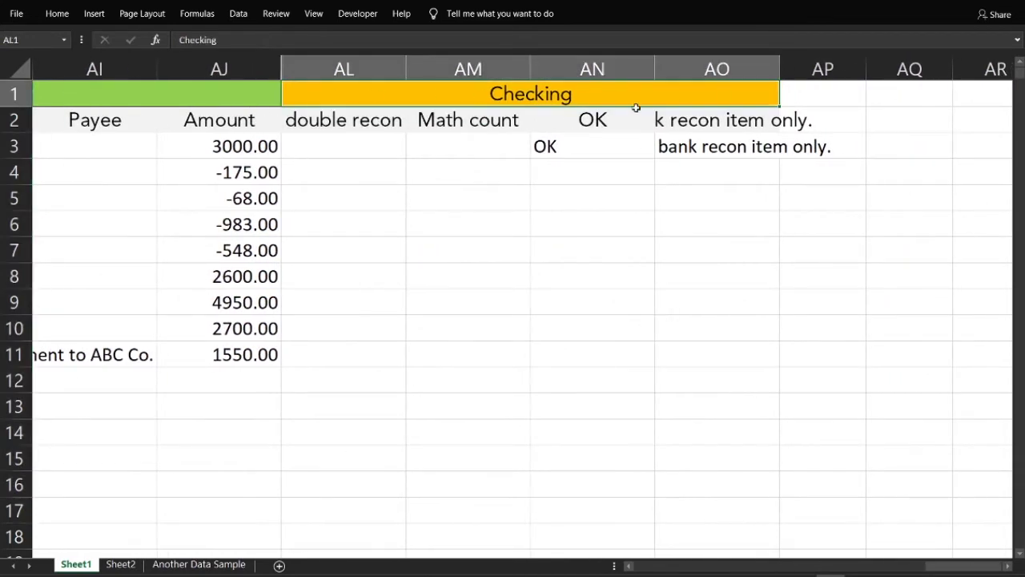
{"action": "left_click", "coordinate": [353, 124]}
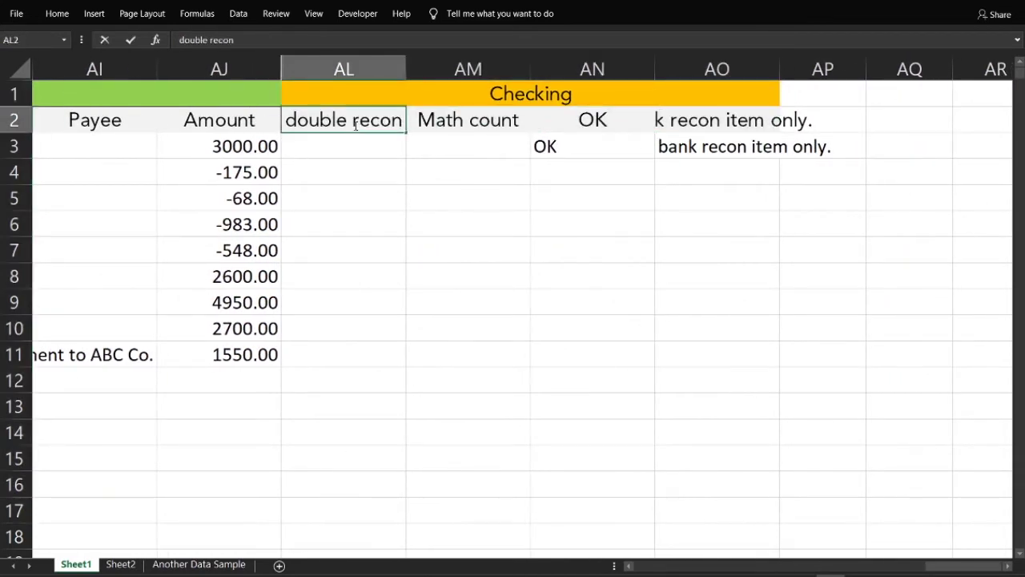
Step: Enter sample values 3 and 4 in the Math count cells AM3 and AM4, and delete them again
{"action": "key", "text": "Down"}
{"action": "key", "text": "Down"}
{"action": "key", "text": "Right"}
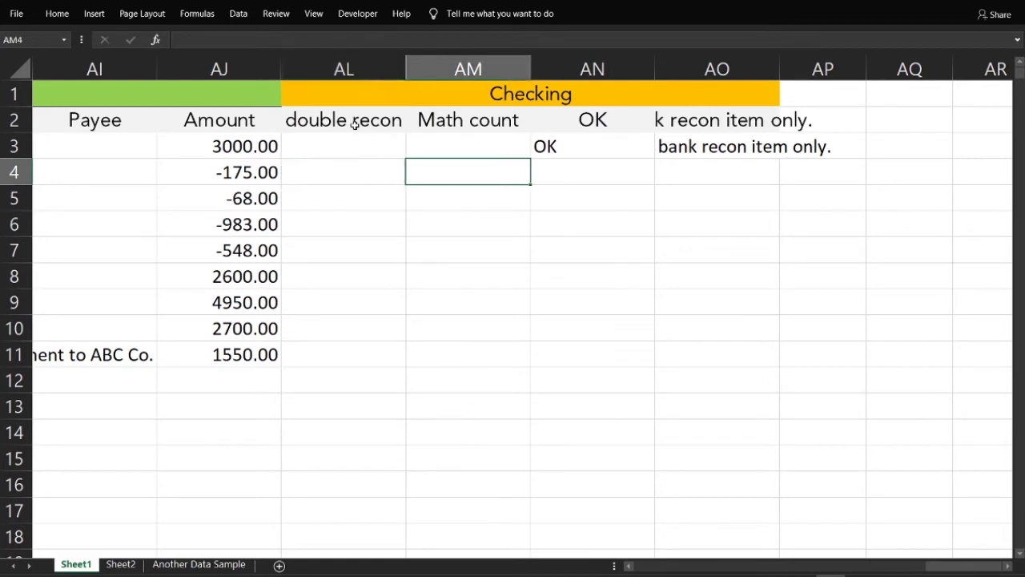
{"action": "key", "text": "Up"}
{"action": "type", "text": "3"}
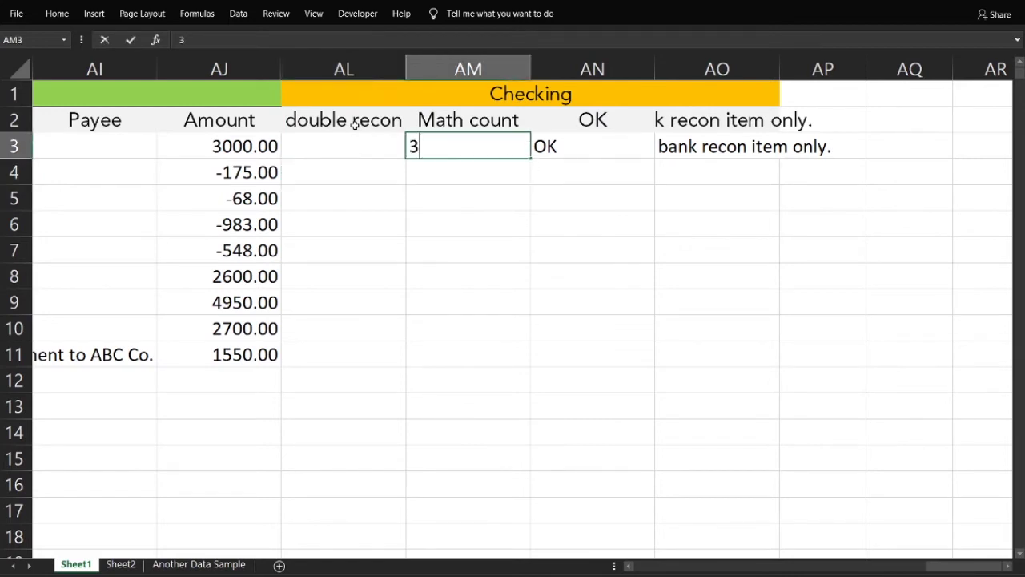
{"action": "key", "text": "Return"}
{"action": "type", "text": "4"}
{"action": "key", "text": "Return"}
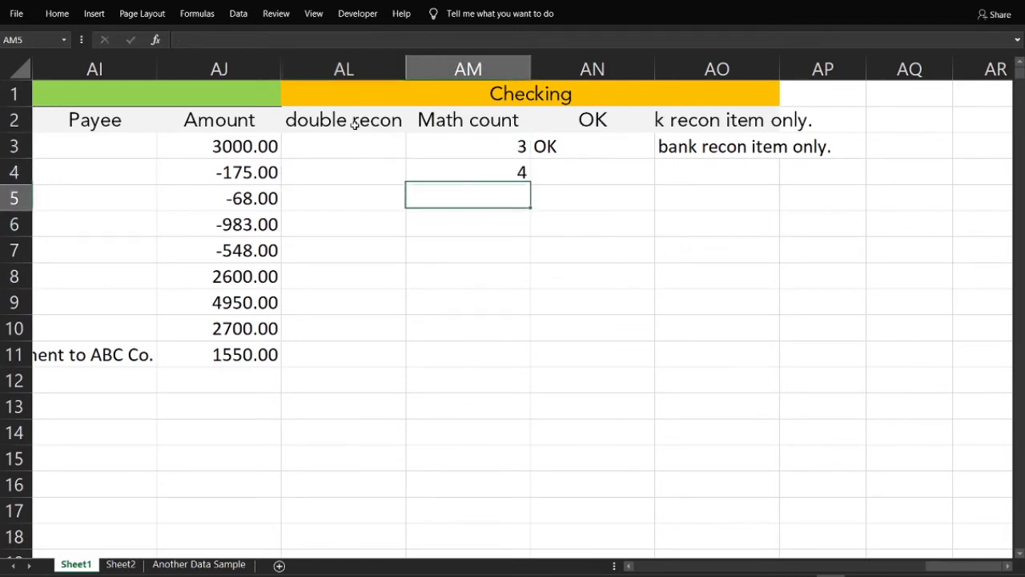
{"action": "key", "text": "shift+Up"}
{"action": "key", "text": "shift+Up"}
{"action": "key", "text": "Delete"}
Step: Clear the check results in AL3:AO3 under the Checking headings, including OK and the bank recon item note
{"action": "key", "text": "Right"}
{"action": "key", "text": "Right"}
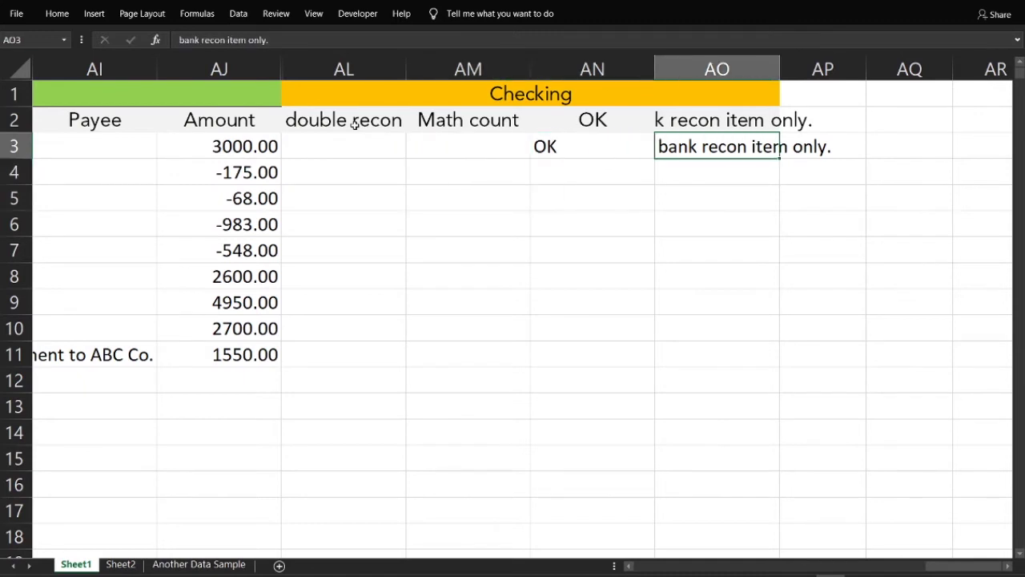
{"action": "key", "text": "Down"}
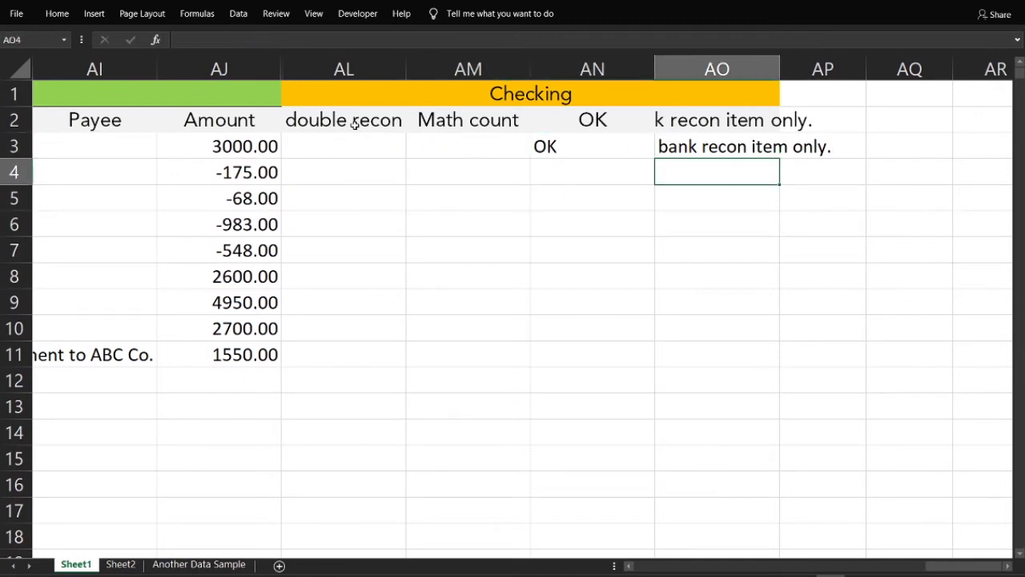
{"action": "key", "text": "Up"}
{"action": "key", "text": "Down"}
{"action": "key", "text": "Up"}
{"action": "key", "text": "Down"}
{"action": "key", "text": "Down"}
{"action": "key", "text": "Up"}
{"action": "key", "text": "Up"}
{"action": "key", "text": "shift+Left"}
{"action": "key", "text": "shift+Left"}
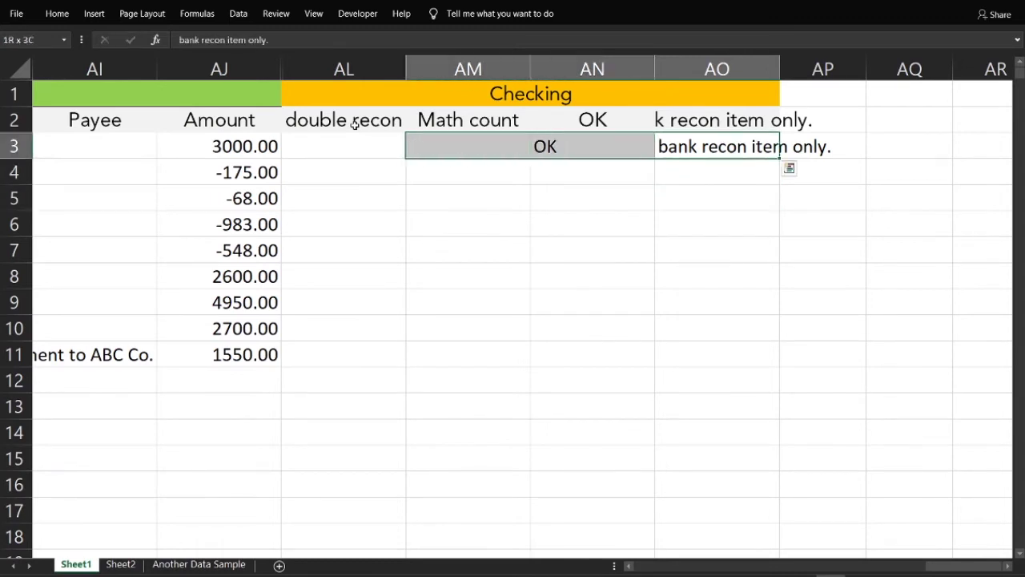
{"action": "key", "text": "shift+Left"}
{"action": "key", "text": "Delete"}
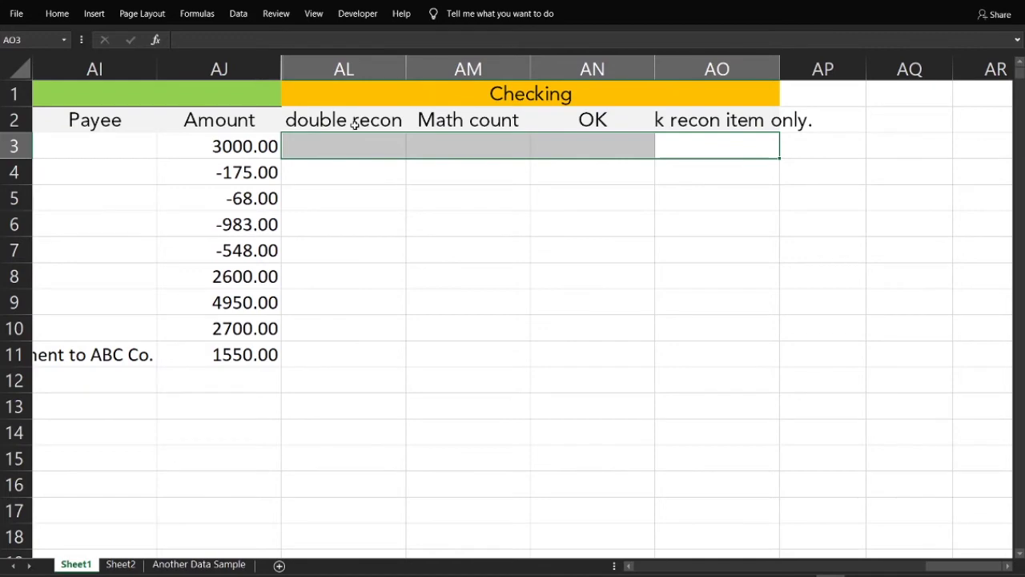
{"action": "key", "text": "Left"}
{"action": "key", "text": "Left"}
{"action": "key", "text": "Left"}
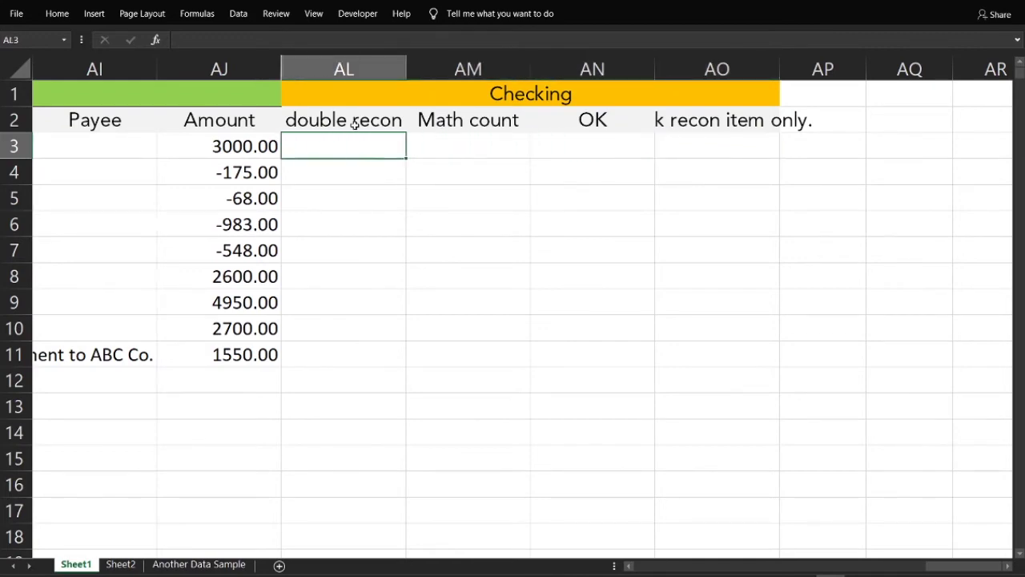
Step: Revisit the BOOK Reconciling Items heading in AC1:AE1 and the BANK Recon Items heading in AG1
{"action": "scroll", "coordinate": [355, 124], "scroll_direction": "left", "scroll_amount": 4}
{"action": "scroll", "coordinate": [354, 125], "scroll_direction": "left", "scroll_amount": 2}
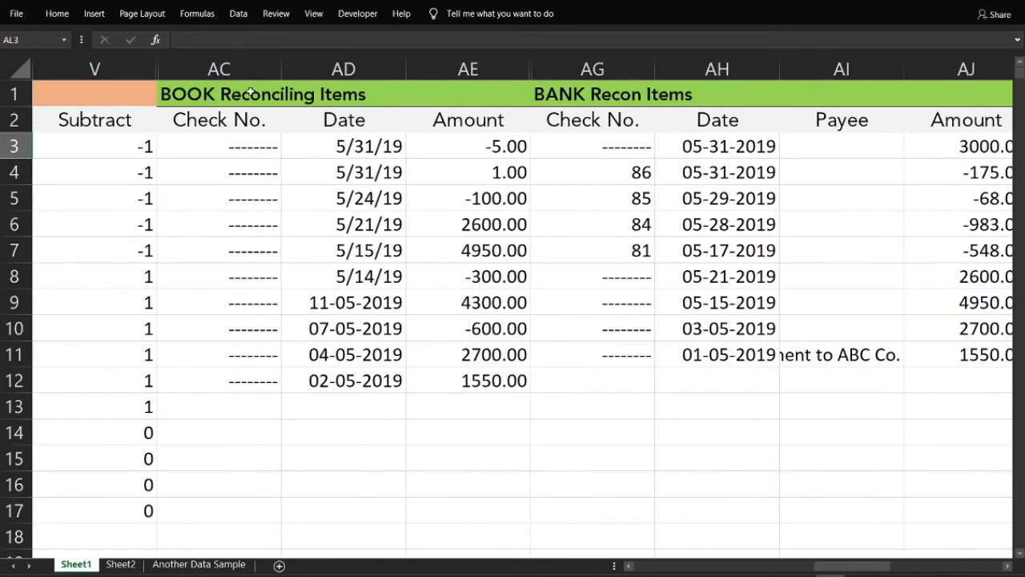
{"action": "left_click_drag", "start_coordinate": [217, 93], "coordinate": [507, 97]}
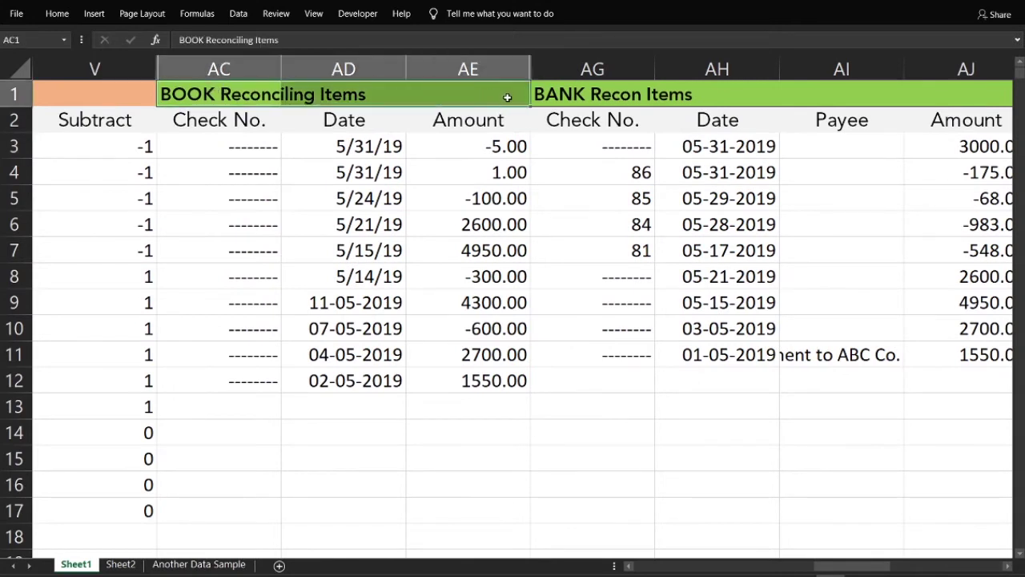
{"action": "left_click", "coordinate": [611, 94]}
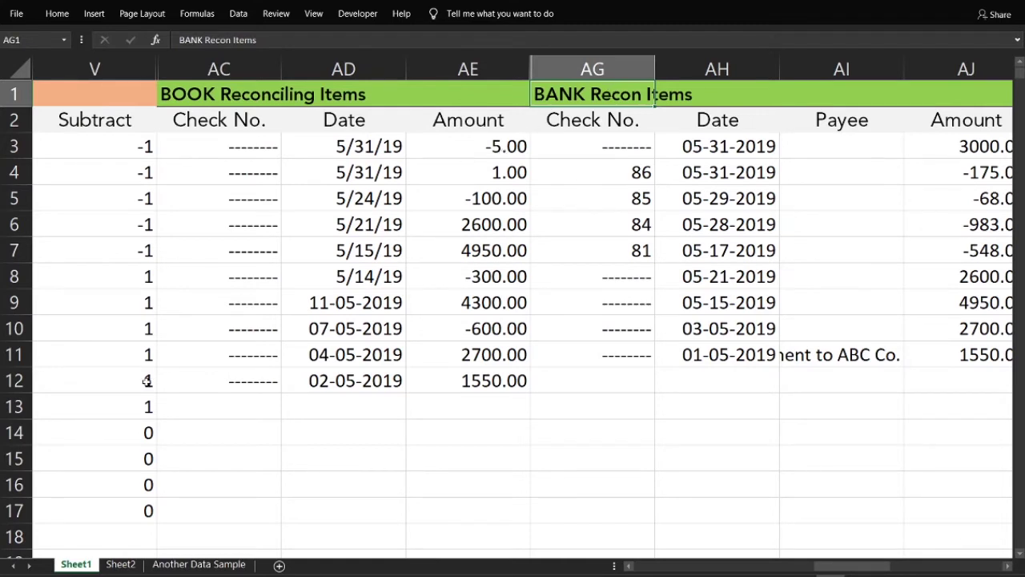
Step: Open Sheet2 and look at its Amount heading in D1 and Check No. heading in A1
{"action": "left_click", "coordinate": [122, 565]}
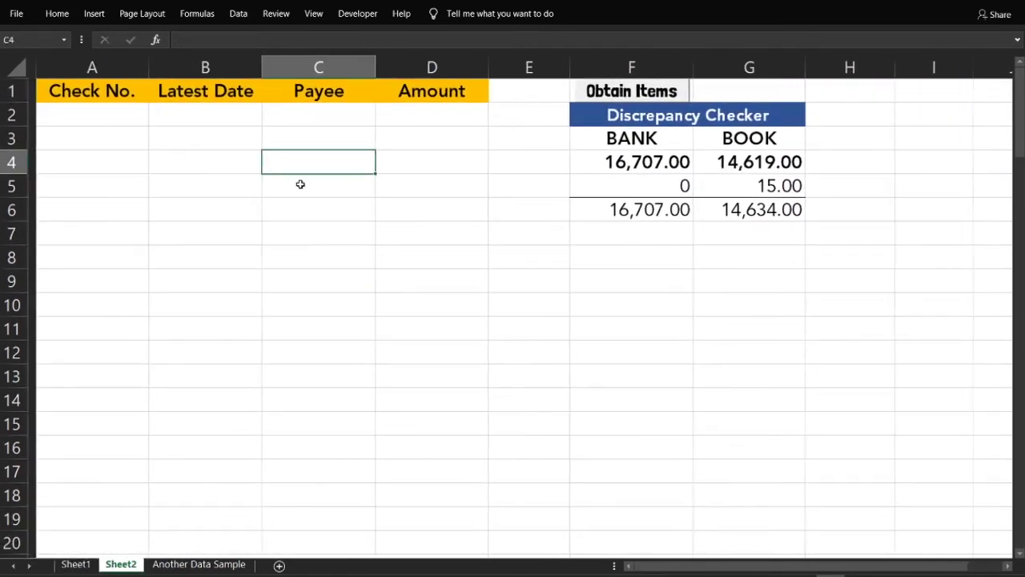
{"action": "left_click", "coordinate": [452, 93]}
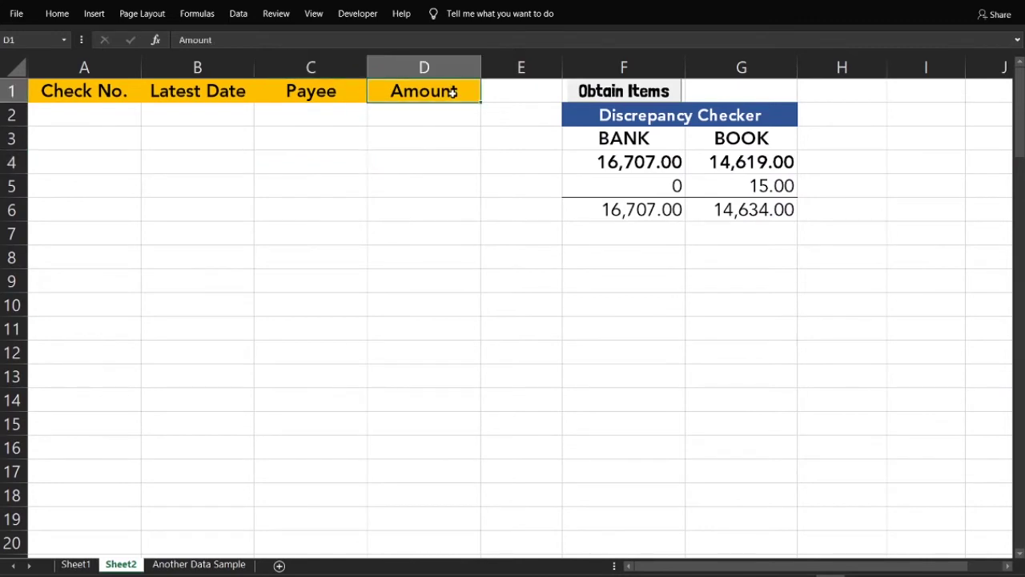
{"action": "left_click", "coordinate": [97, 95]}
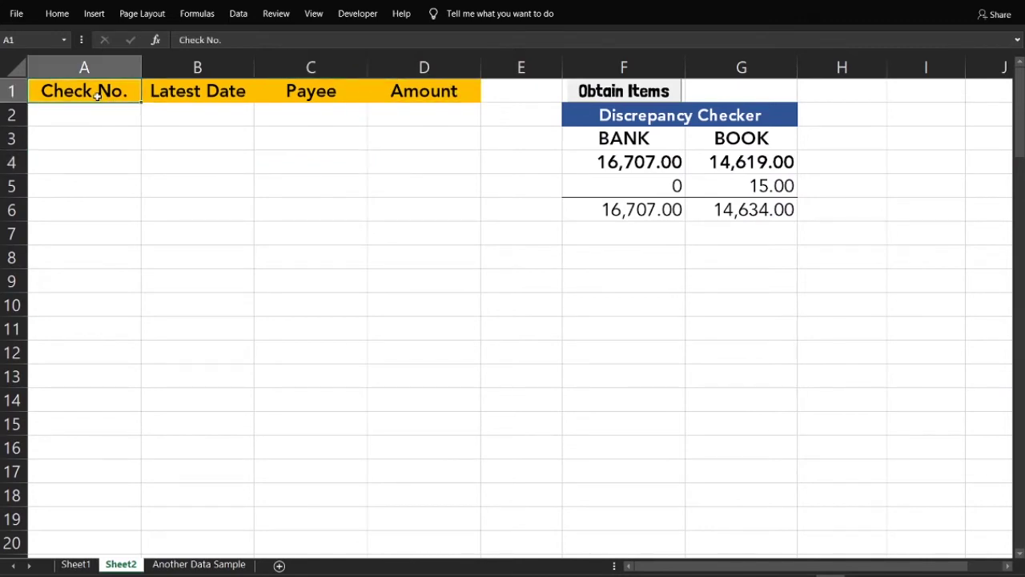
Step: Enter the notes "deposit in transit" in F8 and "outstanding checks" in F9 below the Discrepancy Checker
{"action": "left_click", "coordinate": [629, 140]}
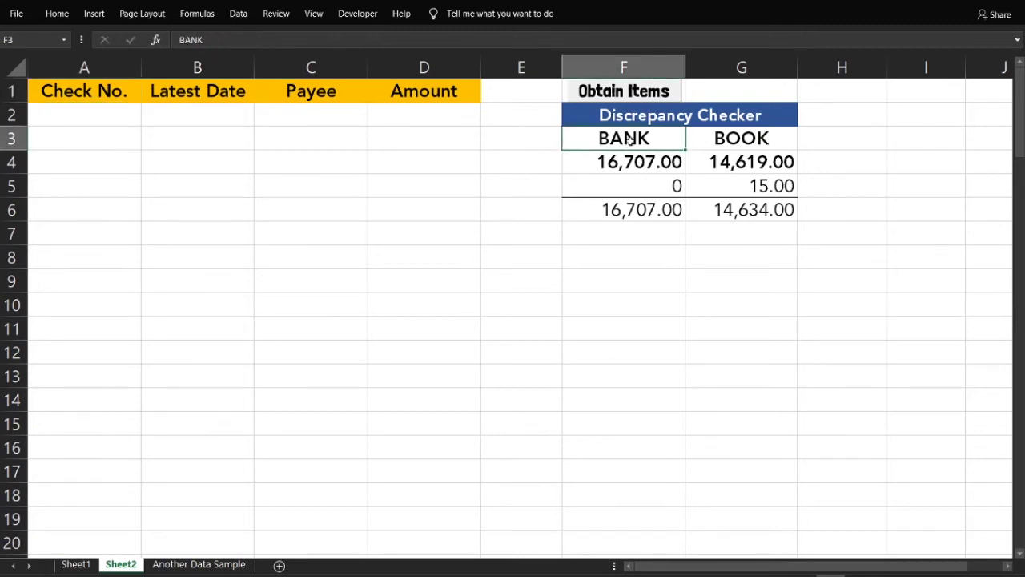
{"action": "left_click", "coordinate": [633, 264]}
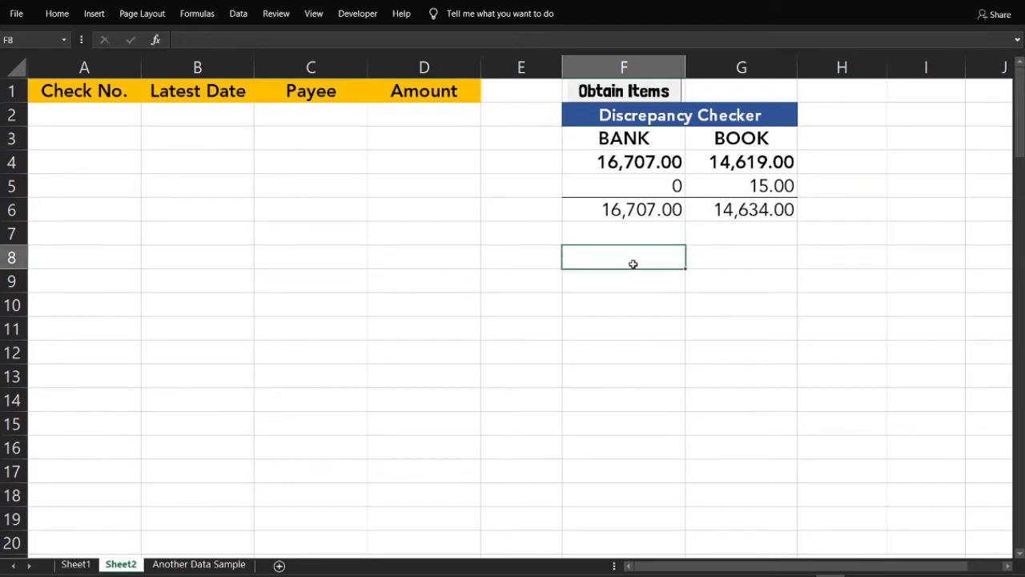
{"action": "type", "text": "dep"}
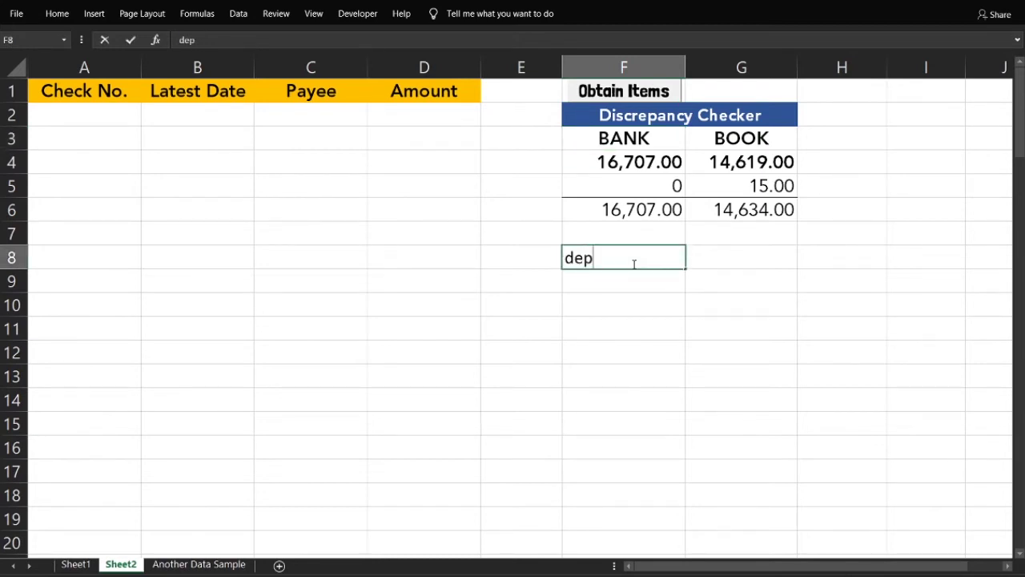
{"action": "type", "text": "osit in transit"}
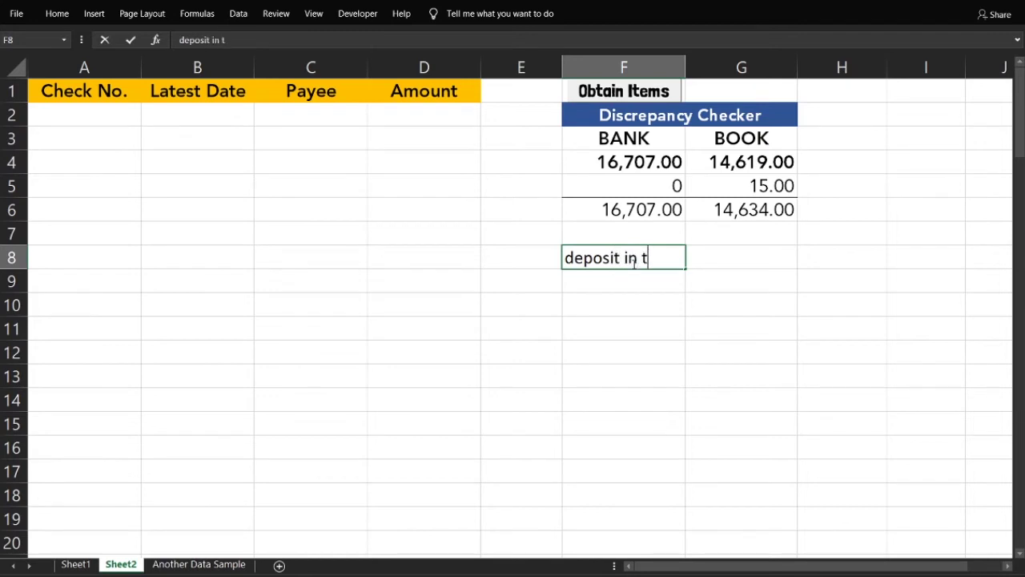
{"action": "key", "text": "Return"}
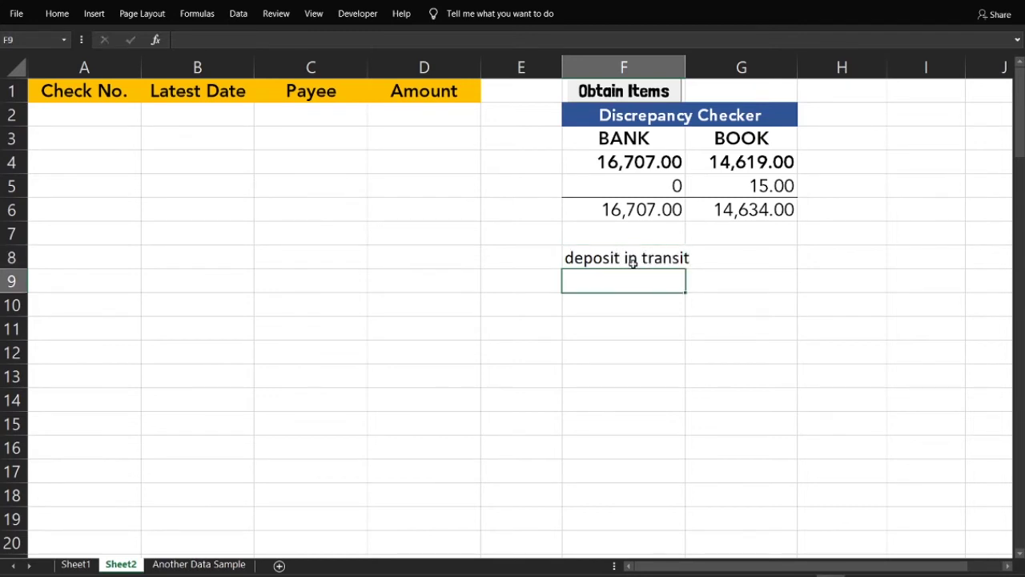
{"action": "type", "text": "outstanding "}
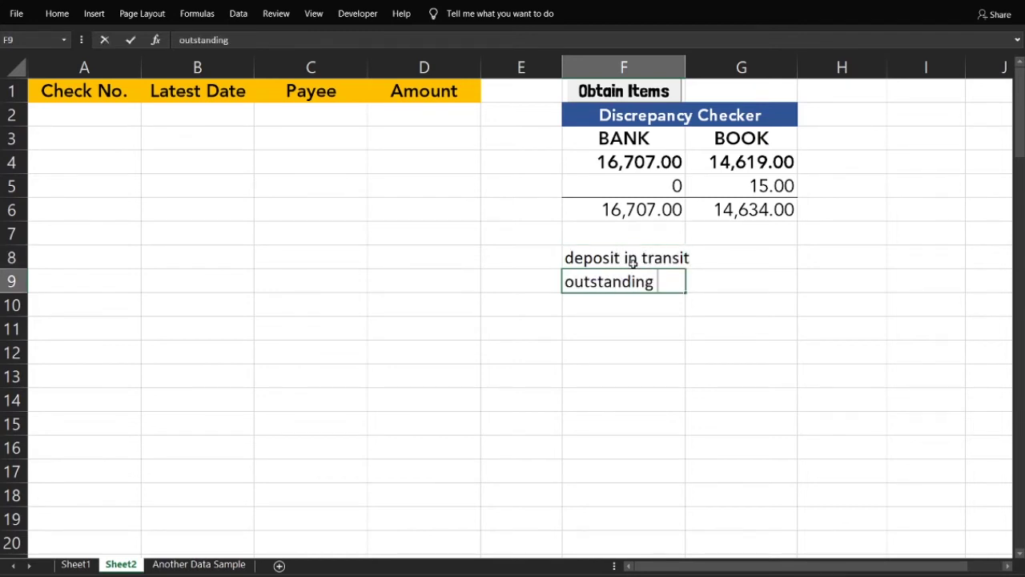
{"action": "type", "text": "checks"}
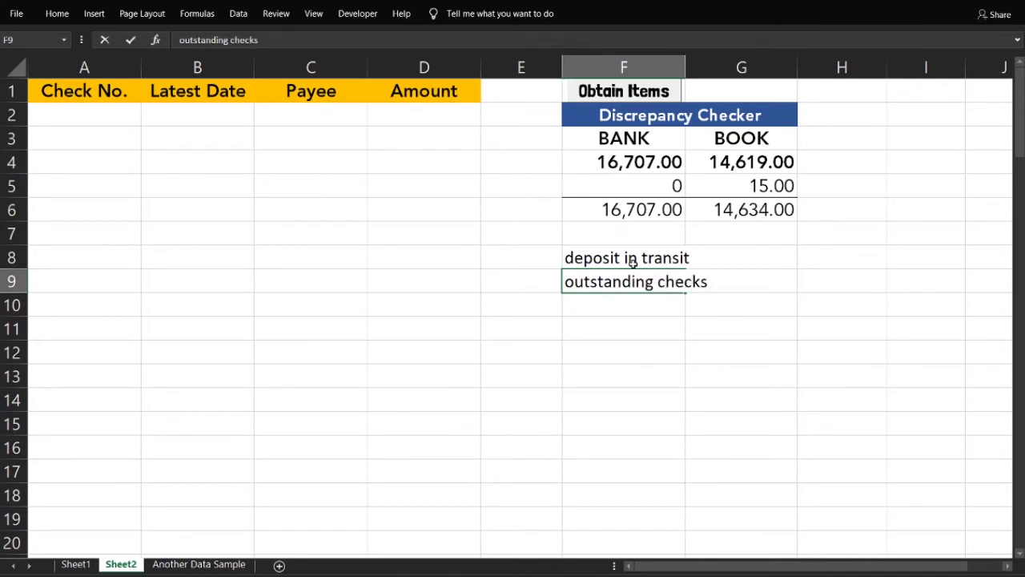
{"action": "key", "text": "Return"}
{"action": "key", "text": "Up"}
{"action": "key", "text": "Up"}
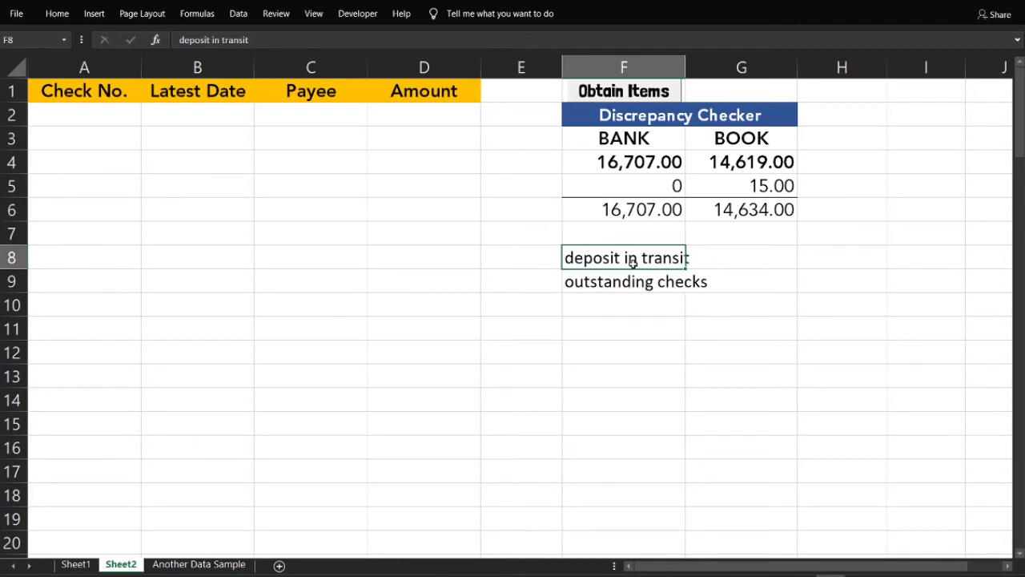
{"action": "key", "text": "Down"}
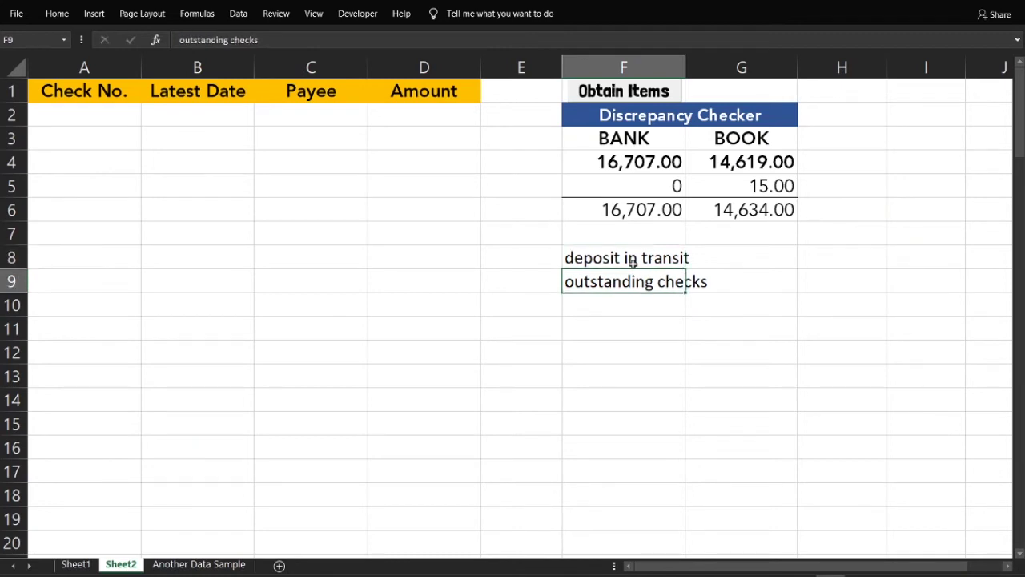
{"action": "key", "text": "Up"}
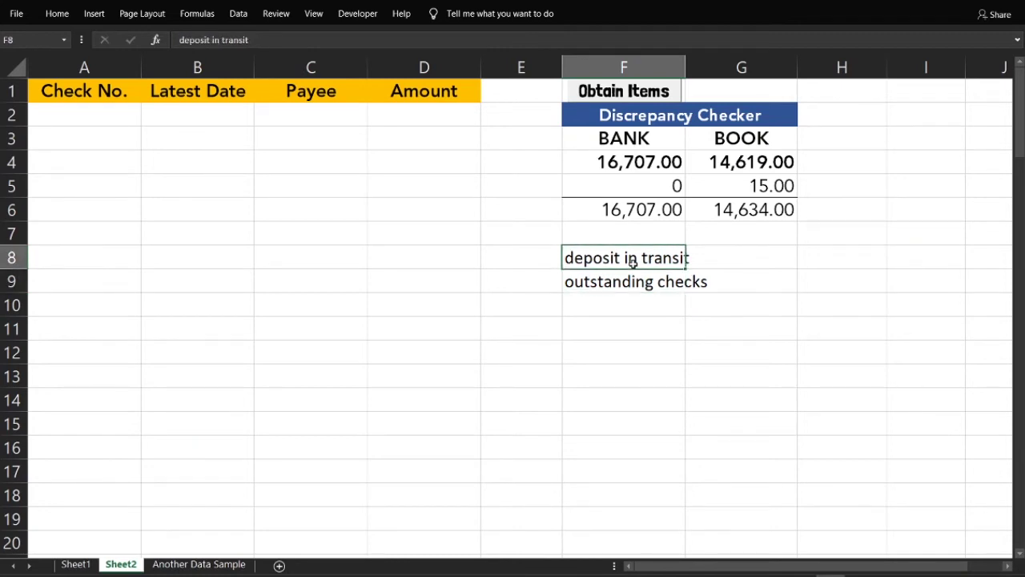
{"action": "key", "text": "Down"}
{"action": "key", "text": "Up"}
{"action": "key", "text": "Down"}
{"action": "key", "text": "shift+Up"}
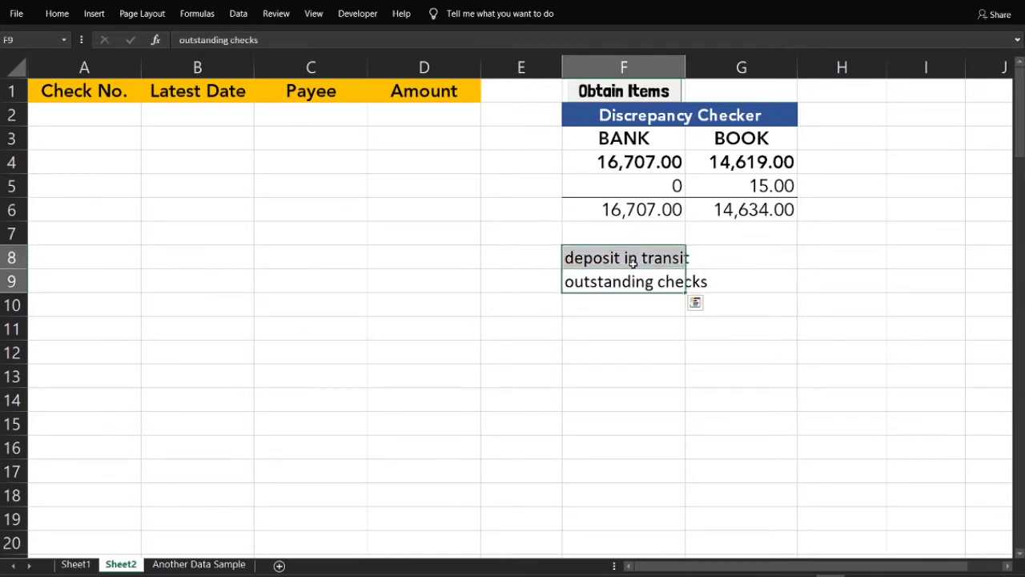
{"action": "key", "text": "Down"}
{"action": "key", "text": "Up"}
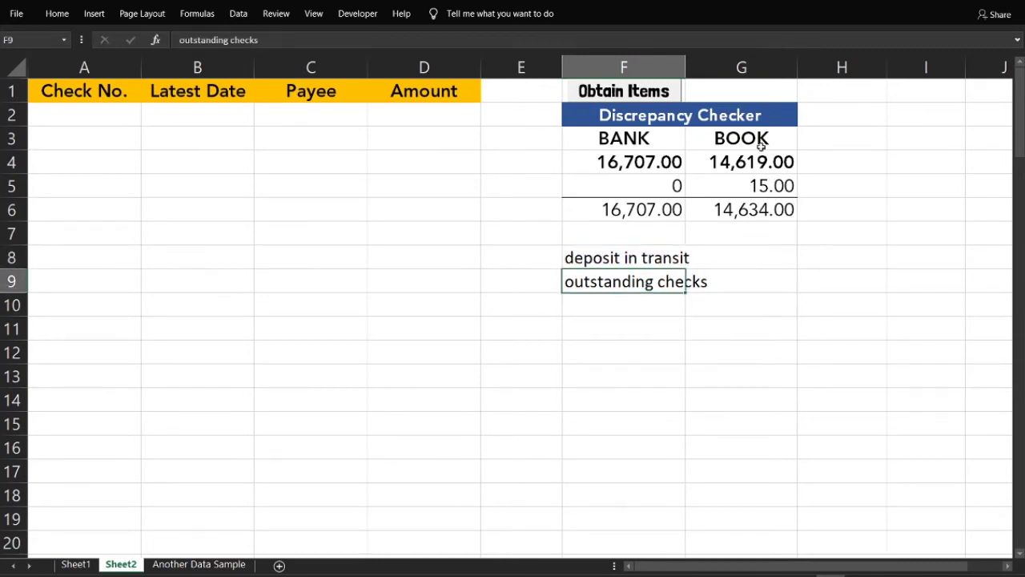
Step: Enter the note "cr / dr memos" in F11, below the outstanding checks note
{"action": "left_click", "coordinate": [628, 336]}
{"action": "type", "text": "cr"}
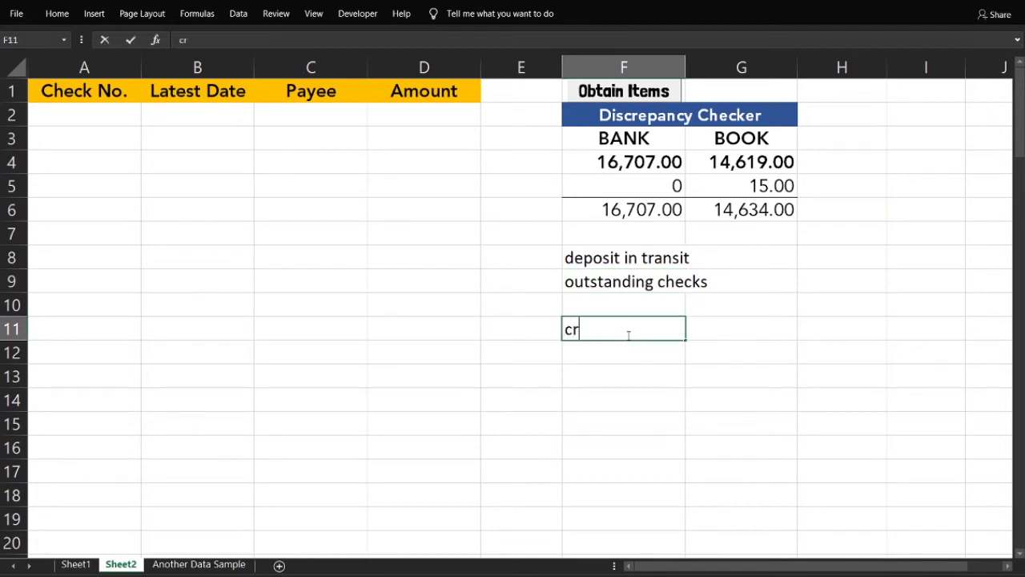
{"action": "type", "text": " / dr memos"}
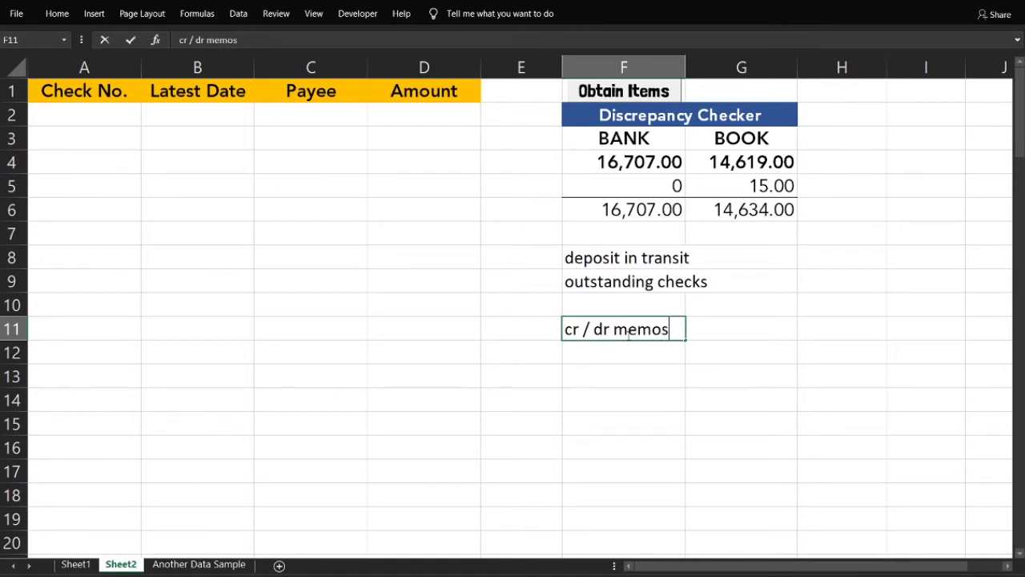
{"action": "key", "text": "Return"}
{"action": "left_click", "coordinate": [628, 336]}
{"action": "key", "text": "Return"}
{"action": "left_click", "coordinate": [628, 335]}
{"action": "key", "text": "Return"}
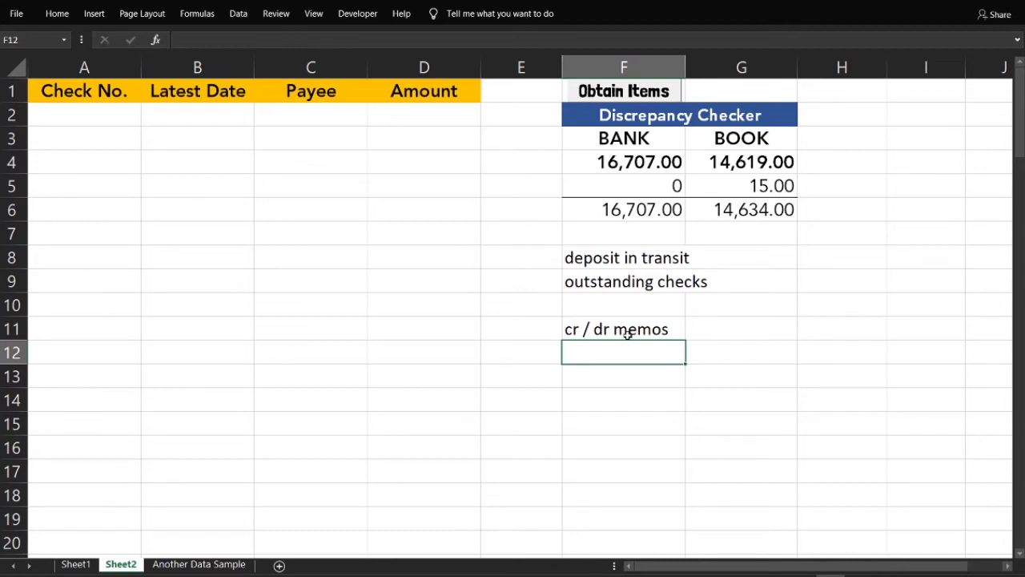
{"action": "left_click", "coordinate": [628, 336]}
{"action": "key", "text": "Return"}
{"action": "left_click", "coordinate": [628, 335]}
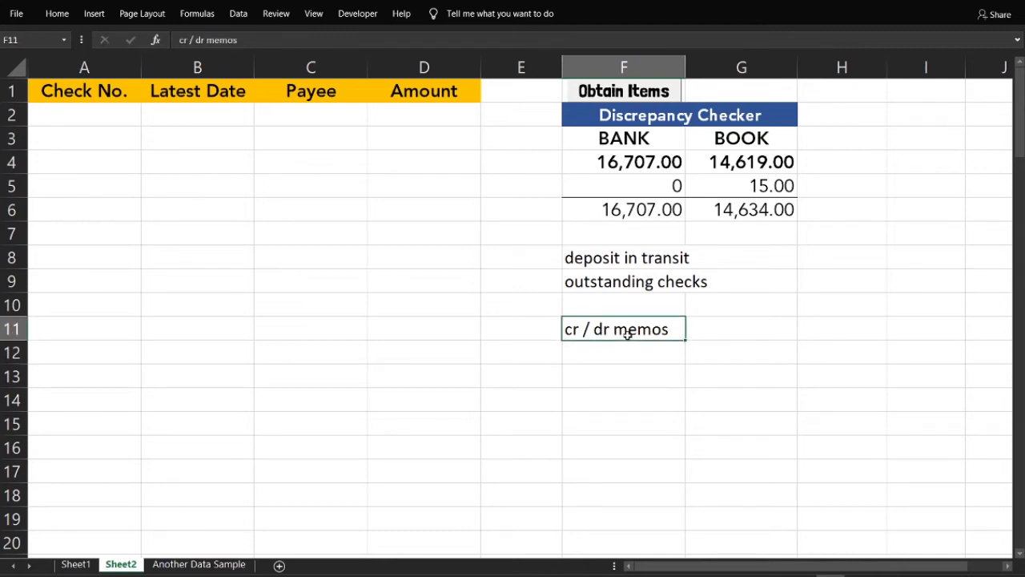
{"action": "key", "text": "Return"}
{"action": "left_click", "coordinate": [628, 336]}
{"action": "key", "text": "Return"}
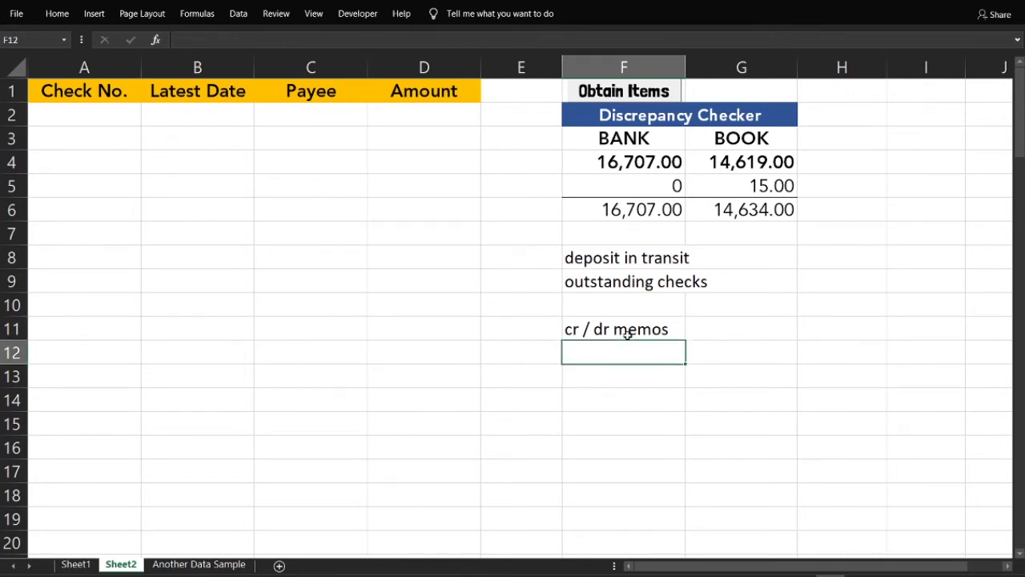
Step: Clear the typed notes in F8:F11 below the Discrepancy Checker
{"action": "left_click", "coordinate": [628, 335]}
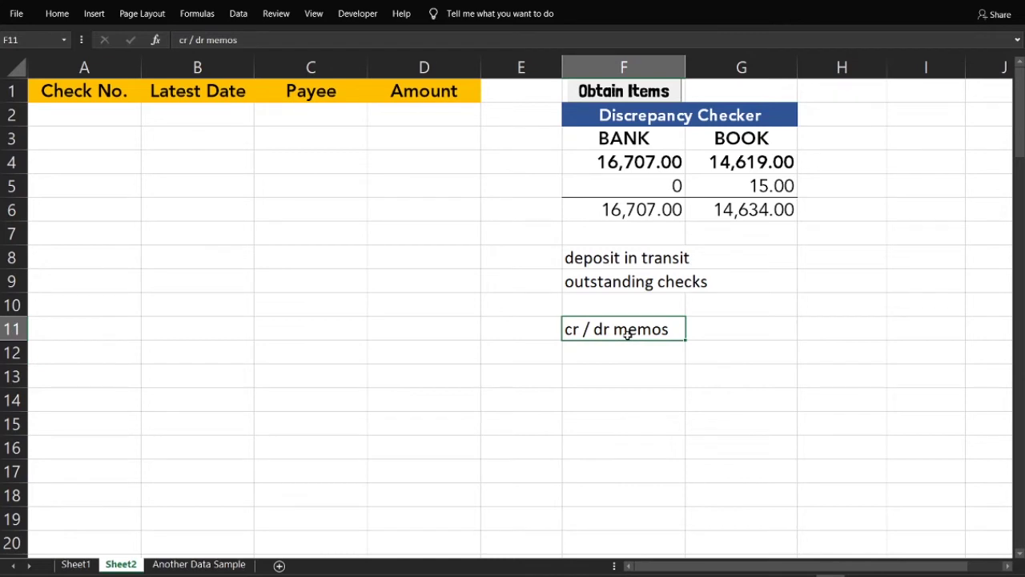
{"action": "key", "text": "shift+Up"}
{"action": "key", "text": "shift+Up"}
{"action": "key", "text": "shift+Up"}
{"action": "key", "text": "Delete"}
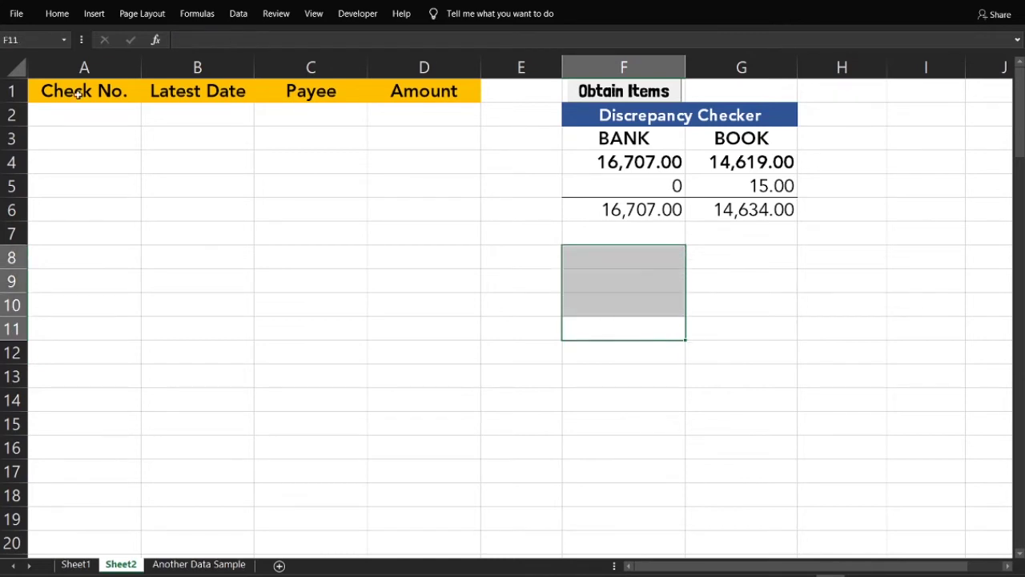
Step: Run Obtain Items to fill the list under the Check No. to Amount headings, and dismiss the SEVERAL Item Check message
{"action": "left_click_drag", "start_coordinate": [55, 94], "coordinate": [435, 91]}
{"action": "left_click", "coordinate": [439, 91]}
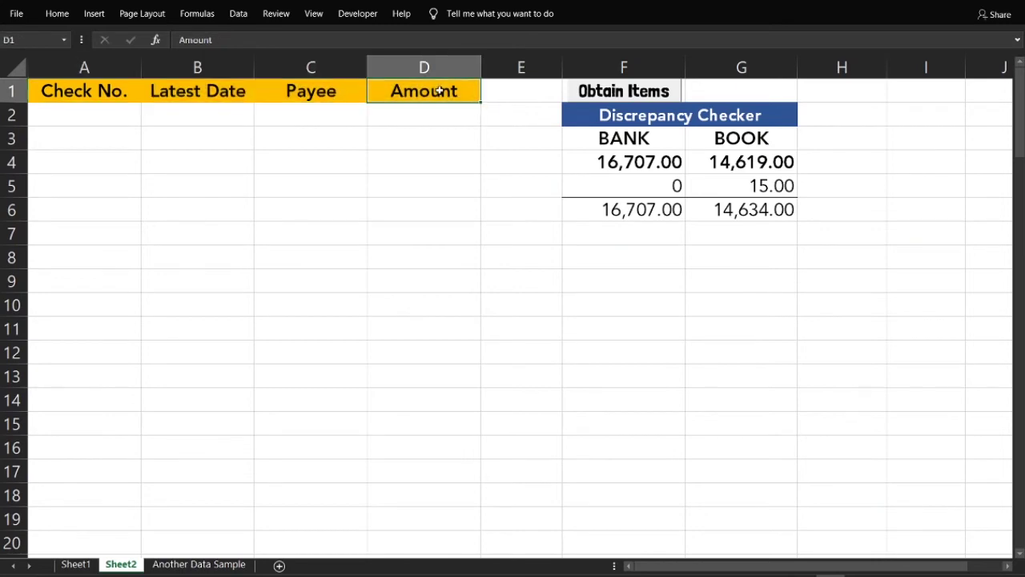
{"action": "left_click", "coordinate": [676, 93]}
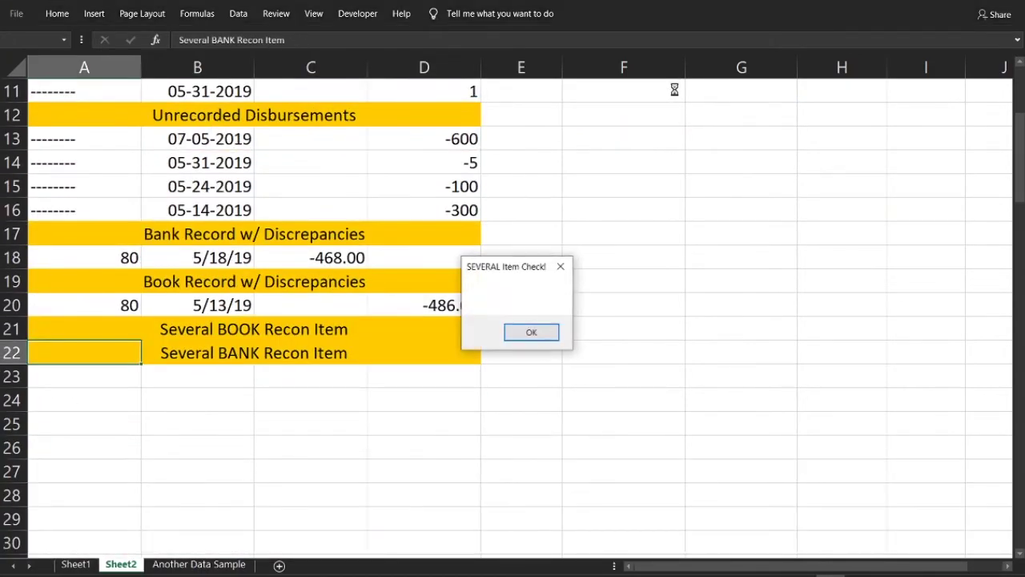
{"action": "key", "text": "Return"}
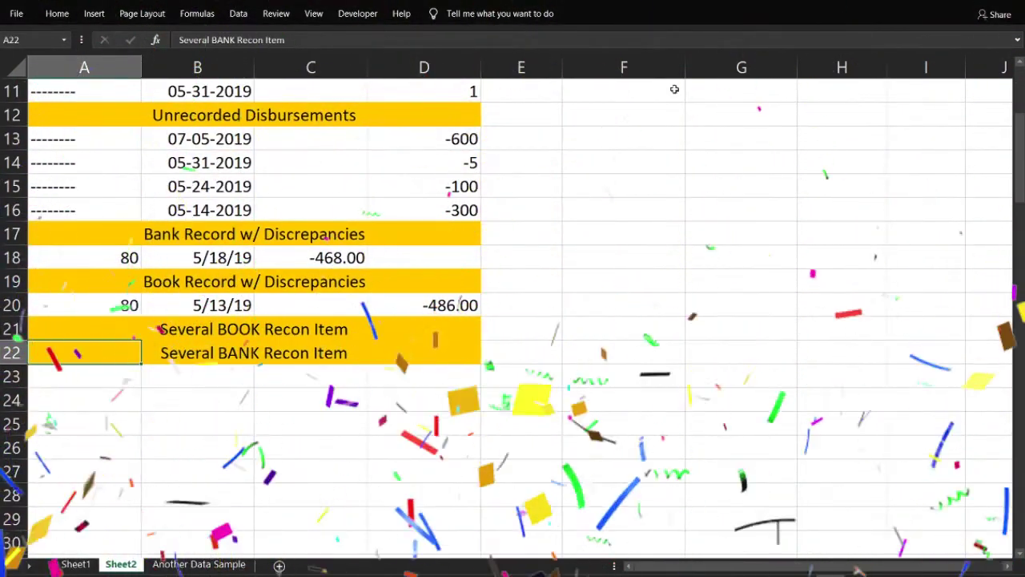
{"action": "scroll", "coordinate": [309, 190], "scroll_direction": "up", "scroll_amount": 4}
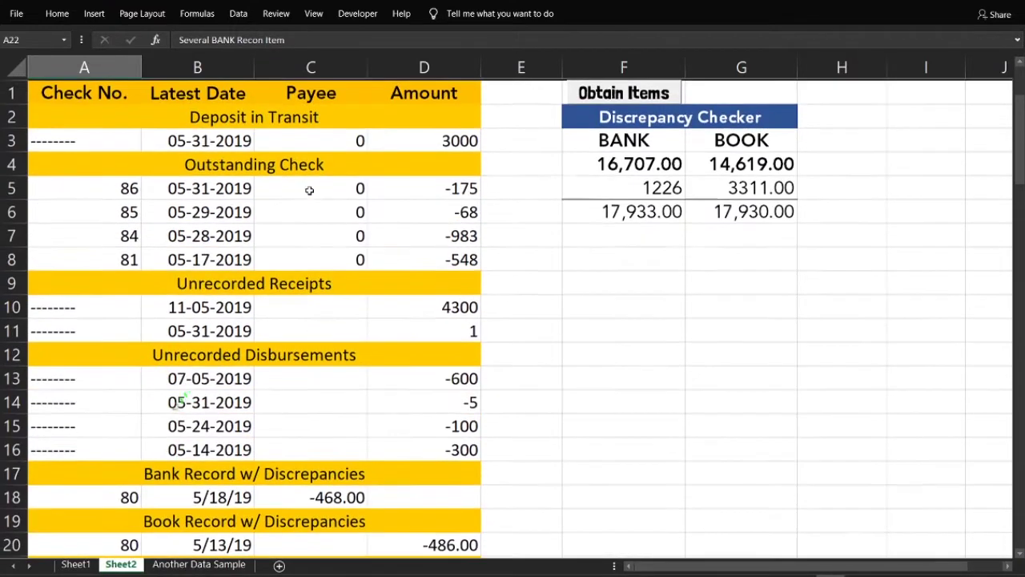
Step: Compare the Deposit in Transit section with the BOOK and BANK reconciling items in Sheet1, and return to Sheet2
{"action": "left_click", "coordinate": [116, 120]}
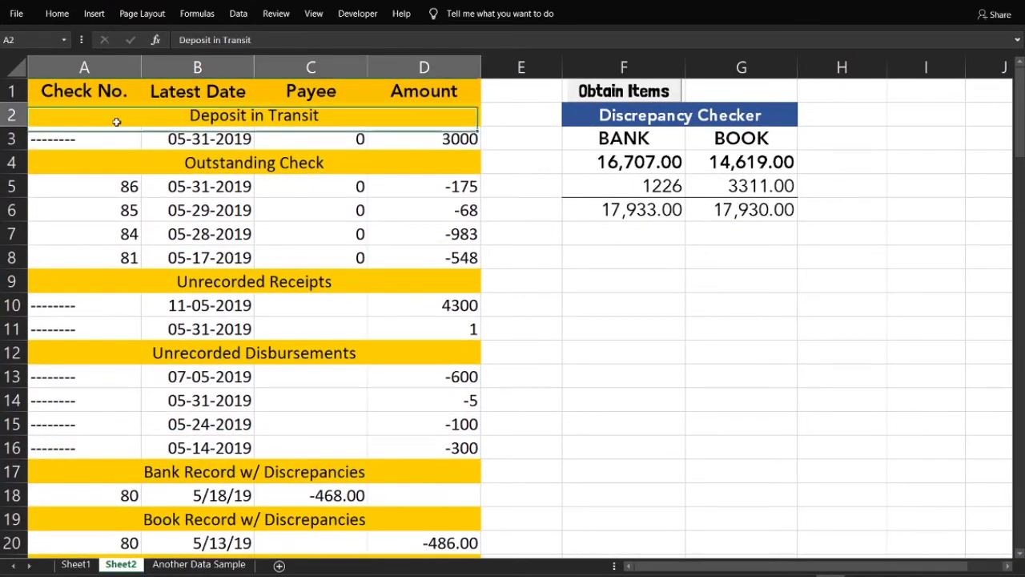
{"action": "left_click", "coordinate": [76, 564]}
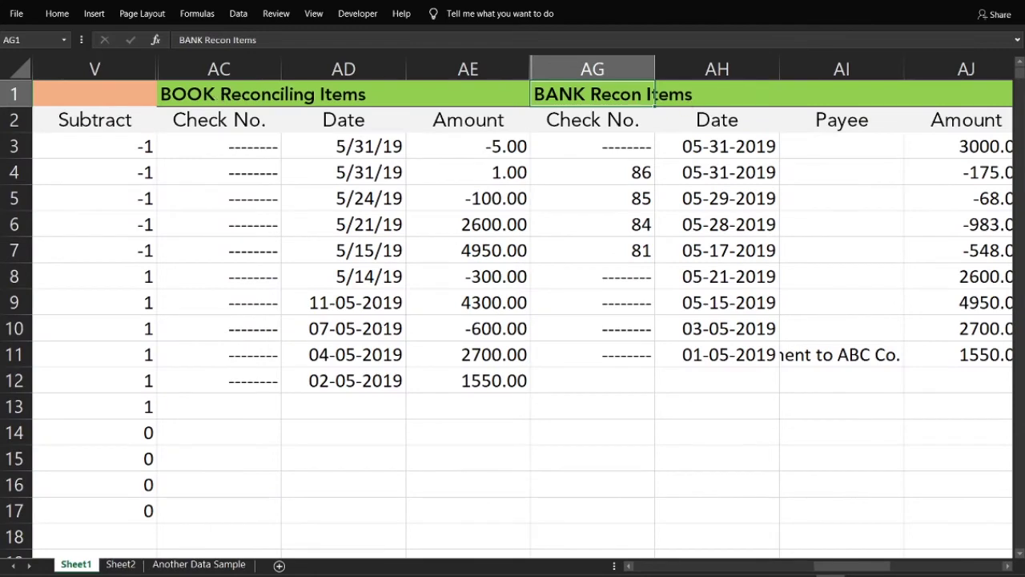
{"action": "left_click", "coordinate": [124, 565]}
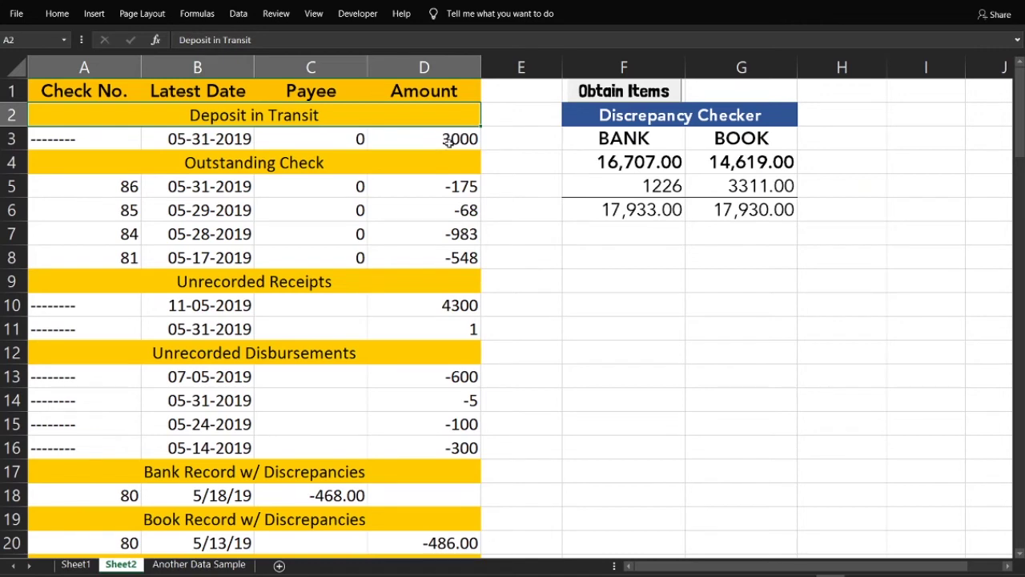
Step: Examine the Deposit in Transit and Outstanding Check sections in A2:D8, going through the deposit's cells in row 3
{"action": "left_click_drag", "start_coordinate": [462, 109], "coordinate": [445, 257]}
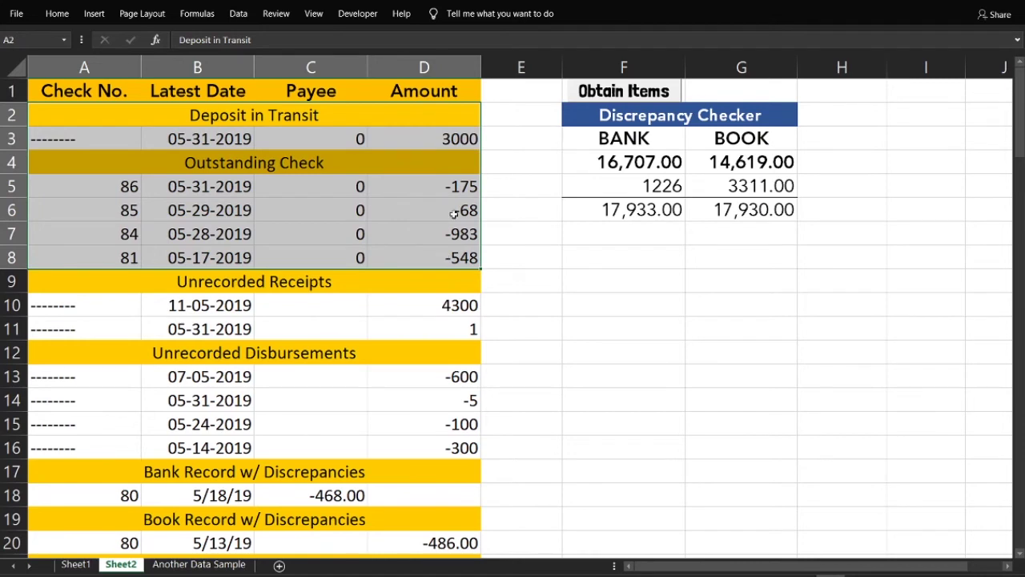
{"action": "left_click", "coordinate": [455, 139]}
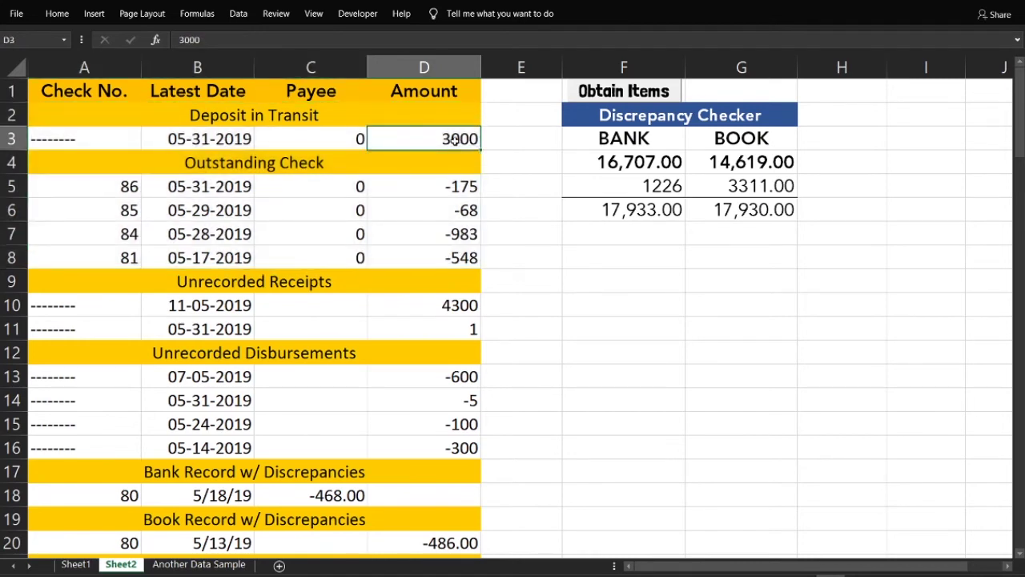
{"action": "key", "text": "Down"}
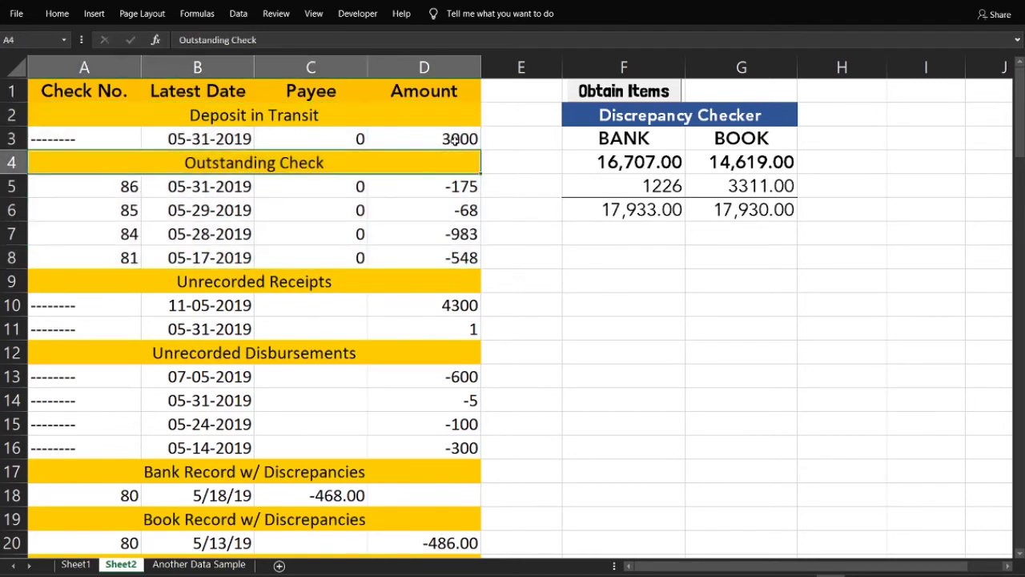
{"action": "left_click", "coordinate": [454, 139]}
{"action": "key", "text": "Left"}
{"action": "key", "text": "Left"}
{"action": "key", "text": "Left"}
{"action": "key", "text": "Right"}
{"action": "key", "text": "Right"}
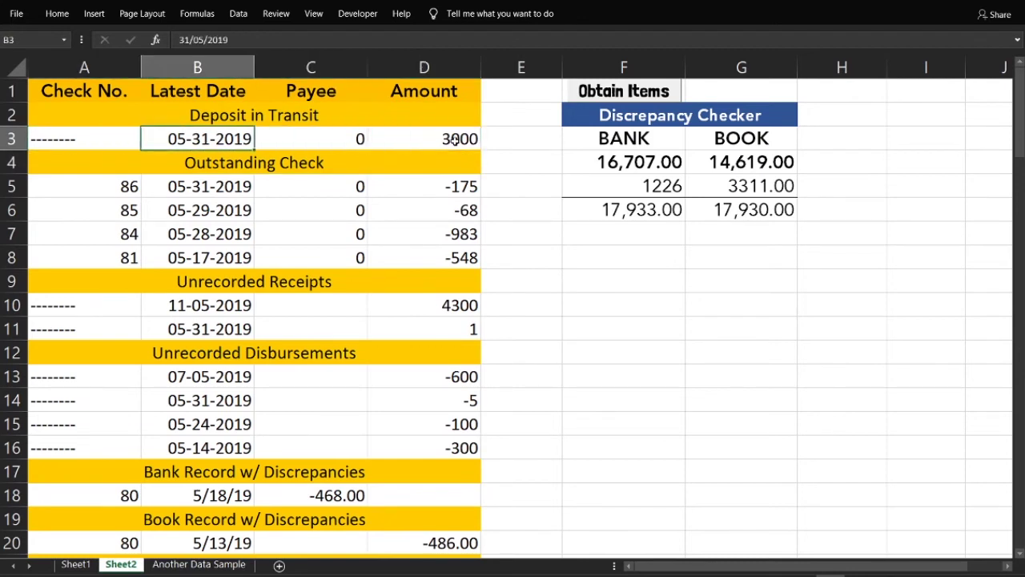
Step: Select the Deposit in Transit and Outstanding Check headings together, reviewing the outstanding check amounts in D5:D8 in between
{"action": "left_click", "coordinate": [267, 115]}
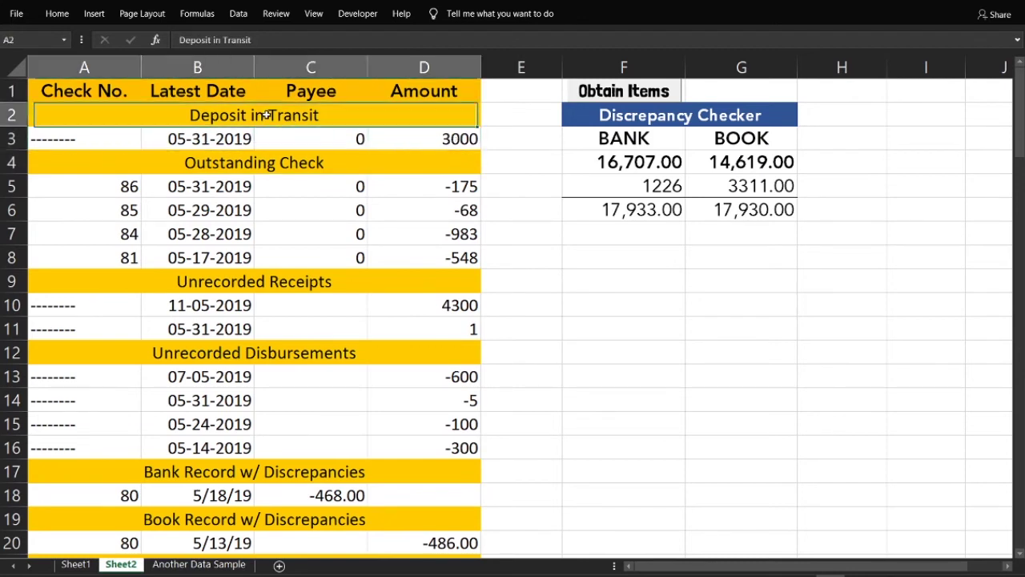
{"action": "left_click", "coordinate": [290, 166], "text": "ctrl"}
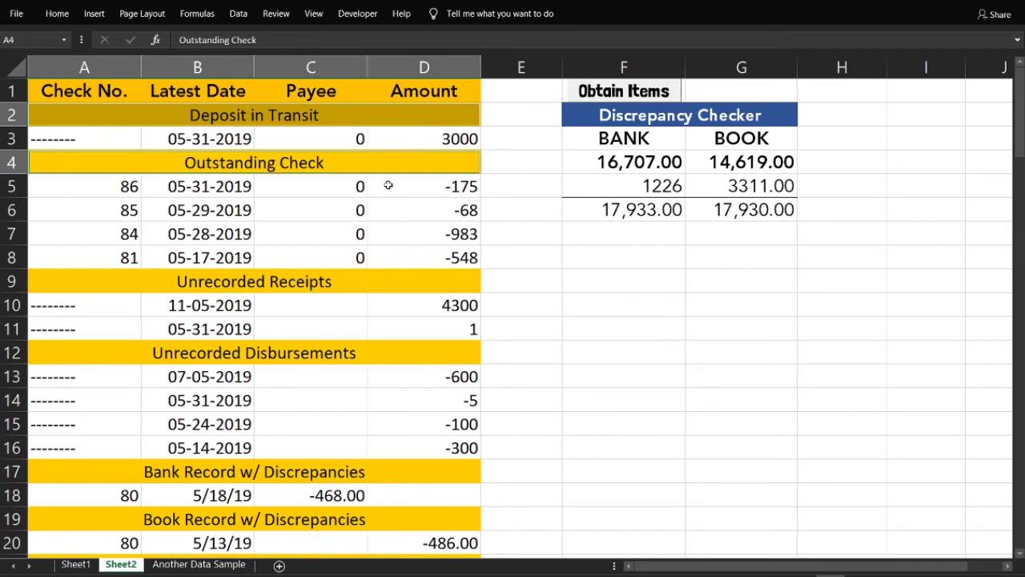
{"action": "left_click_drag", "start_coordinate": [448, 187], "coordinate": [455, 262]}
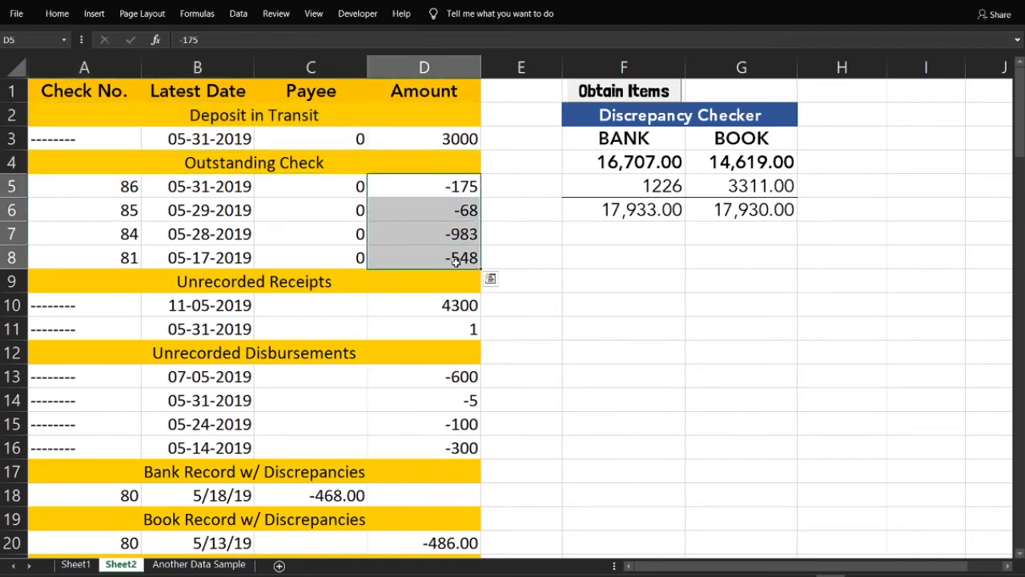
{"action": "left_click", "coordinate": [263, 112]}
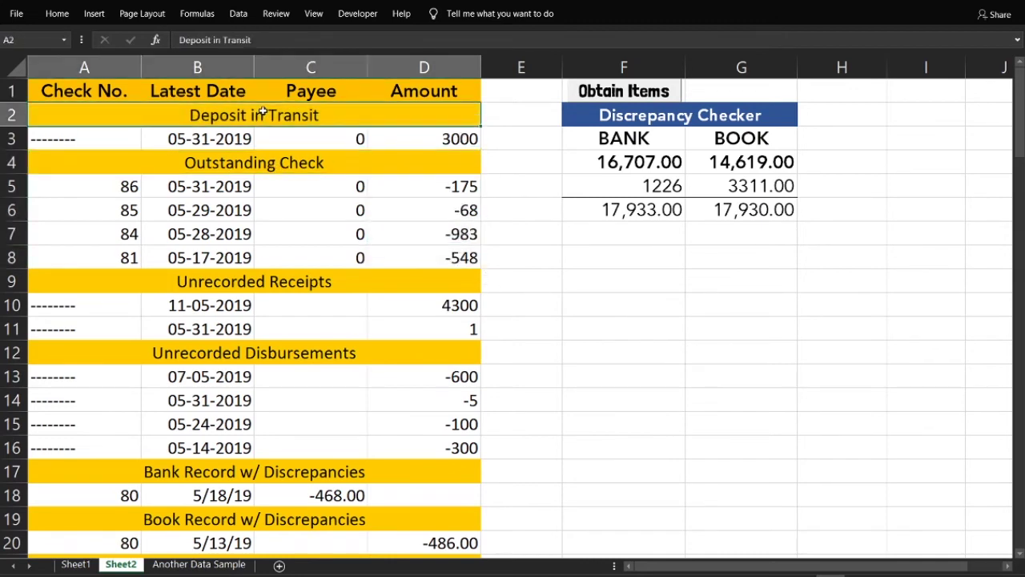
{"action": "left_click", "coordinate": [279, 160], "text": "ctrl"}
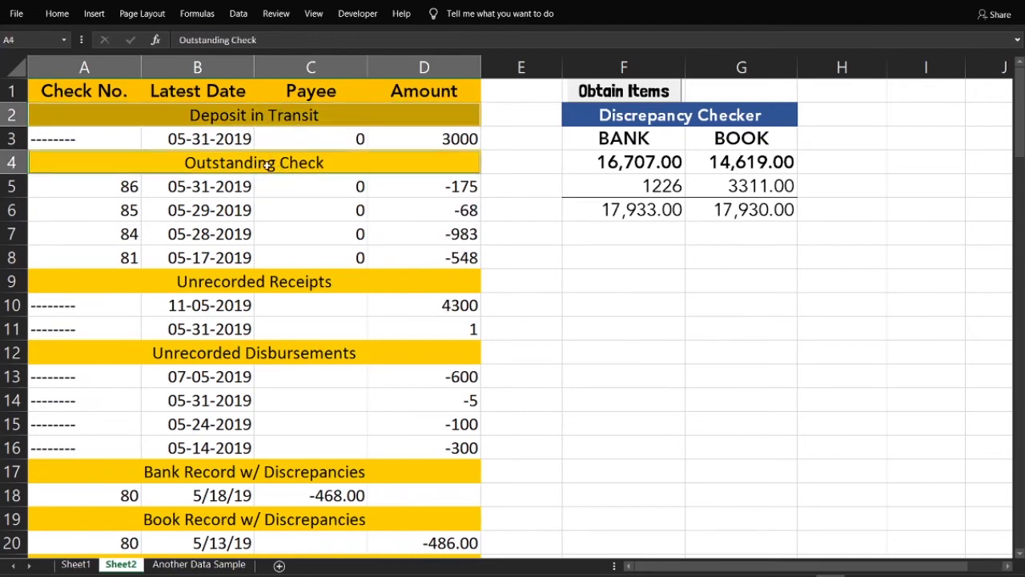
Step: Examine the Unrecorded Receipts and Unrecorded Disbursements sections in A9:D16 and the Several BOOK and Several BANK Recon Item headings
{"action": "left_click", "coordinate": [505, 216]}
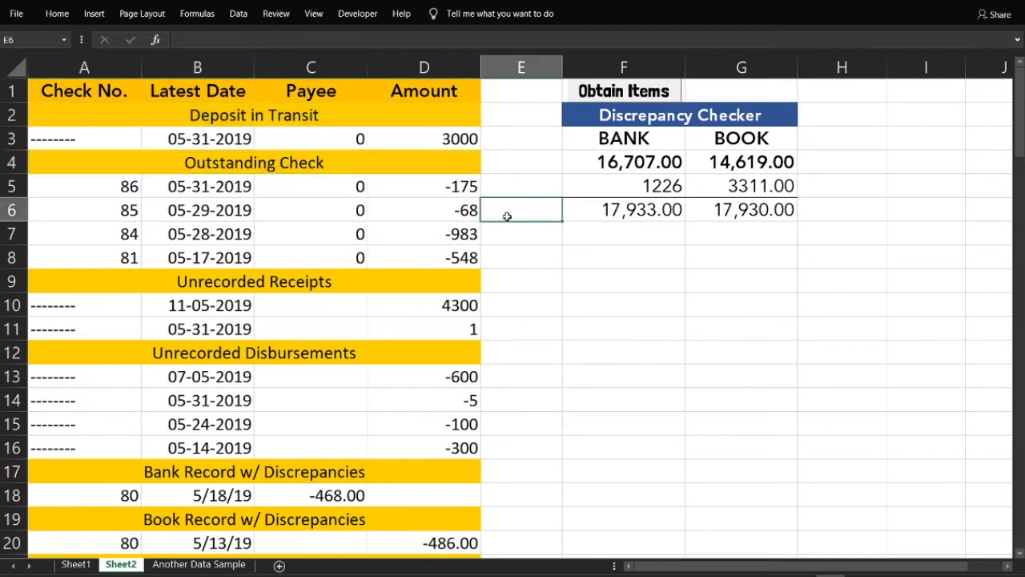
{"action": "left_click", "coordinate": [272, 279]}
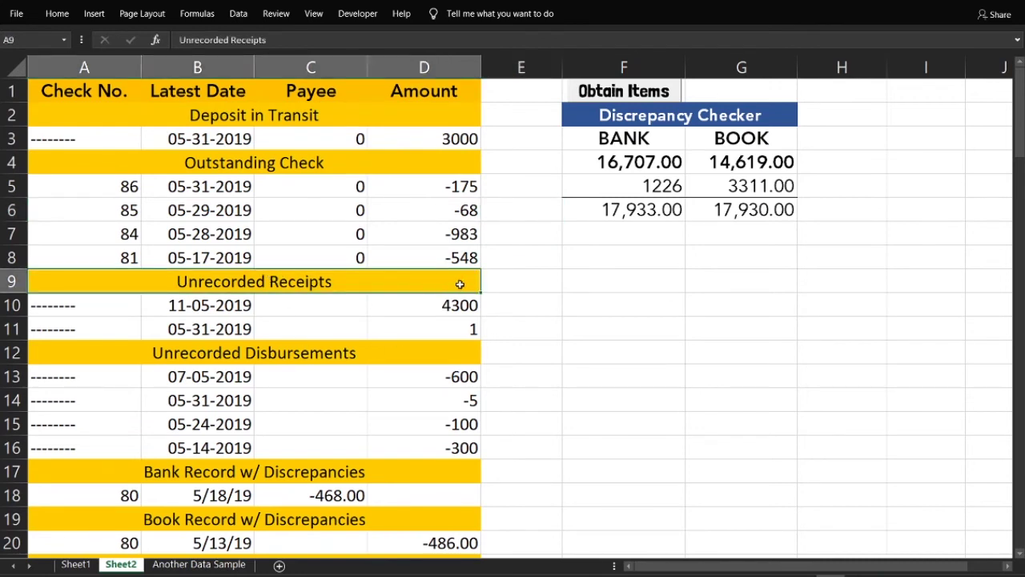
{"action": "mouse_move", "coordinate": [448, 280]}
{"action": "left_mouse_down"}
{"action": "mouse_move", "coordinate": [330, 413]}
{"action": "mouse_move", "coordinate": [320, 442]}
{"action": "mouse_move", "coordinate": [312, 311]}
{"action": "mouse_move", "coordinate": [323, 445]}
{"action": "left_mouse_up"}
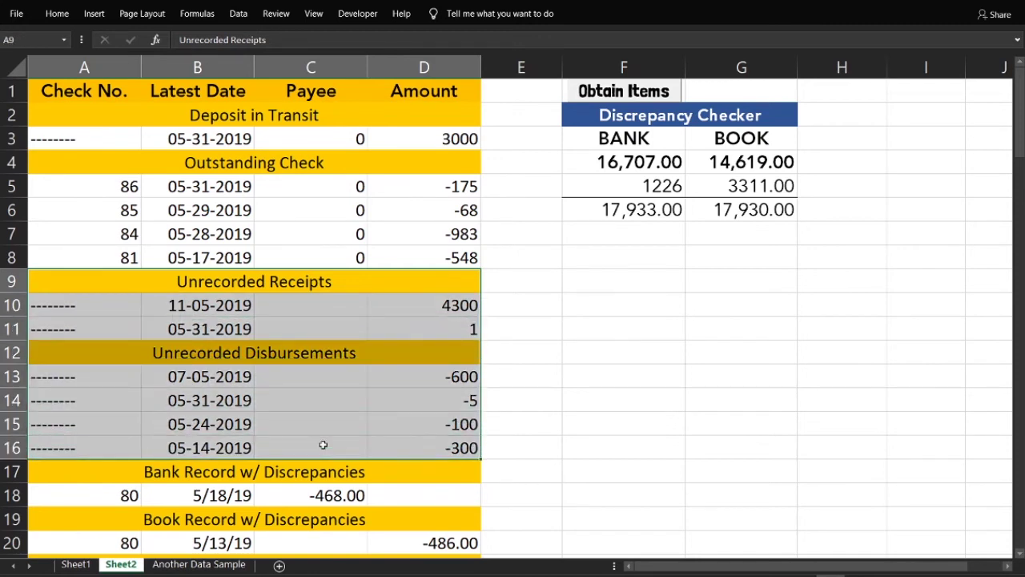
{"action": "scroll", "coordinate": [323, 443], "scroll_direction": "down", "scroll_amount": 2}
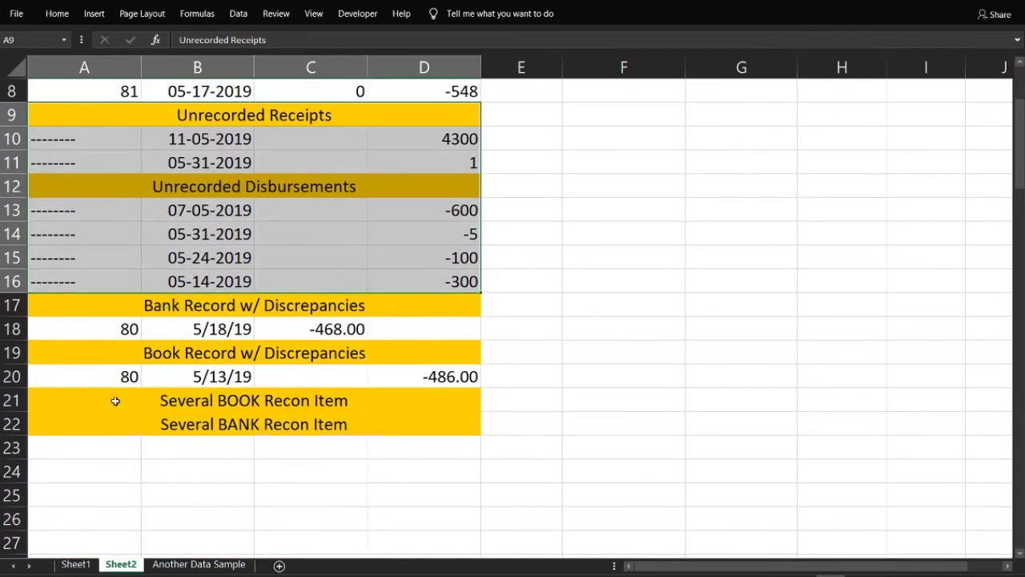
{"action": "left_click_drag", "start_coordinate": [114, 401], "coordinate": [338, 432]}
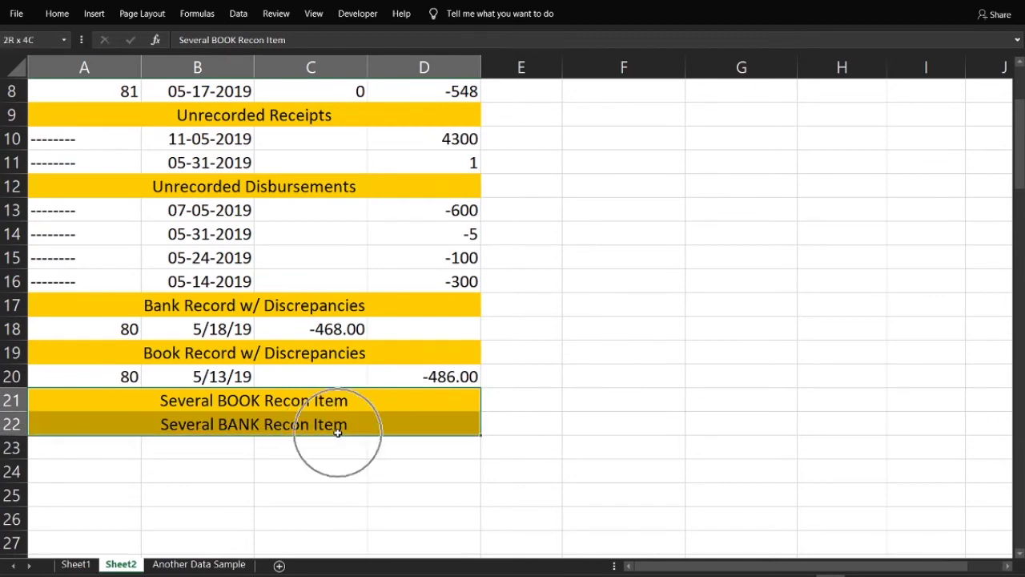
Step: Review the bank and book discrepancy sections in rows 17 to 20, selecting both check numbers and both amounts together
{"action": "scroll", "coordinate": [338, 433], "scroll_direction": "up", "scroll_amount": 3}
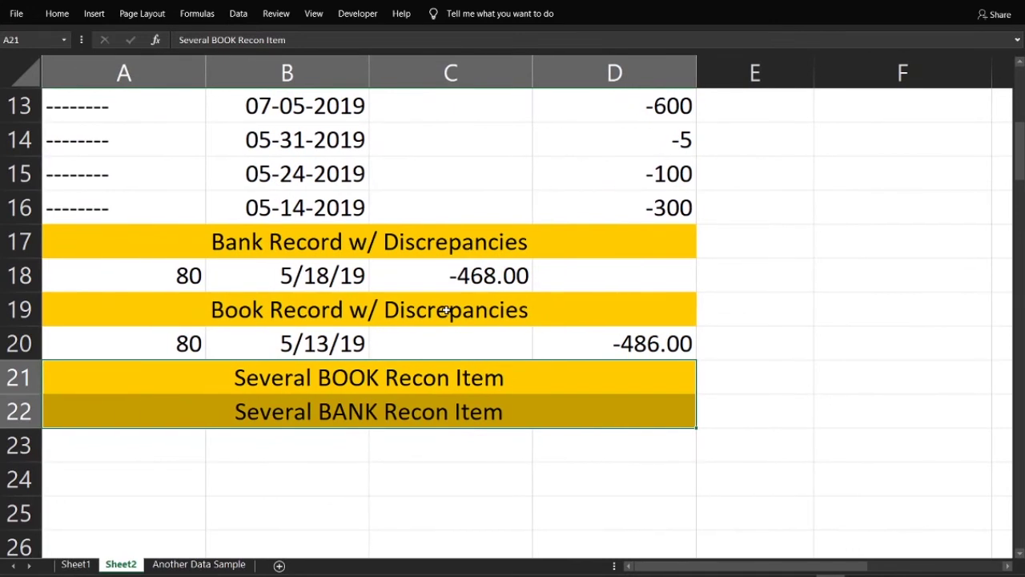
{"action": "left_click", "coordinate": [419, 270]}
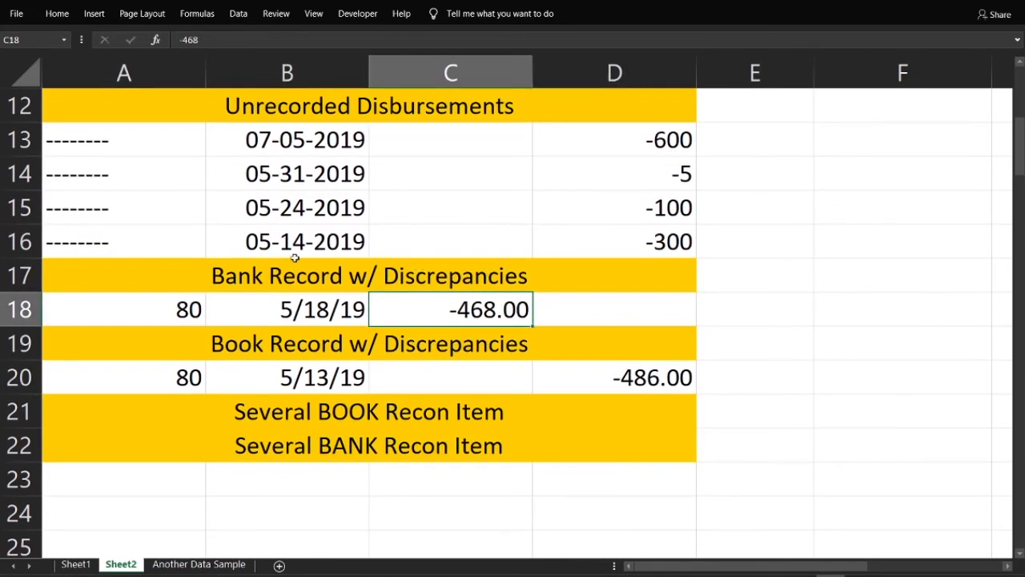
{"action": "left_click_drag", "start_coordinate": [110, 276], "coordinate": [430, 344]}
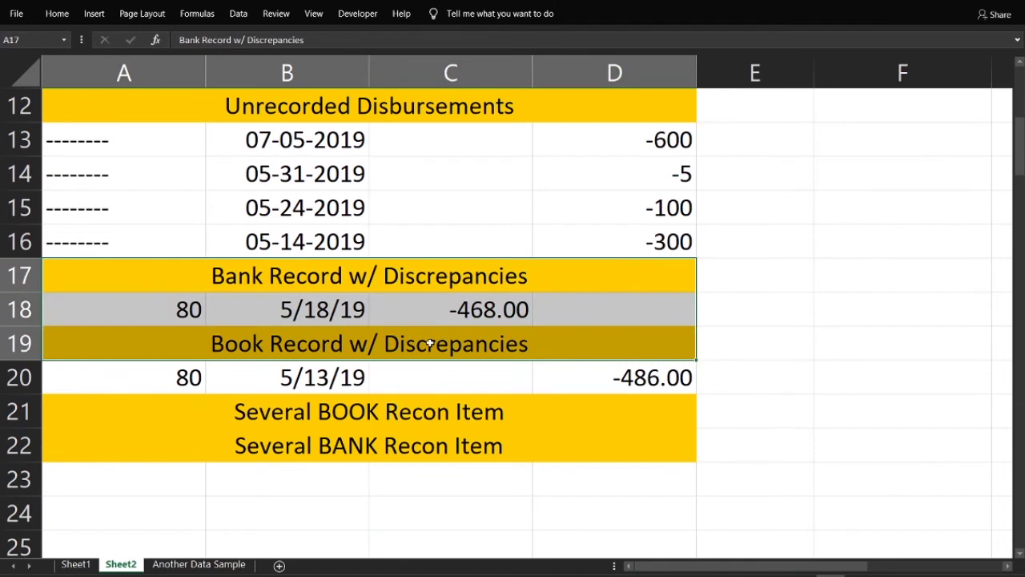
{"action": "left_click", "coordinate": [178, 376]}
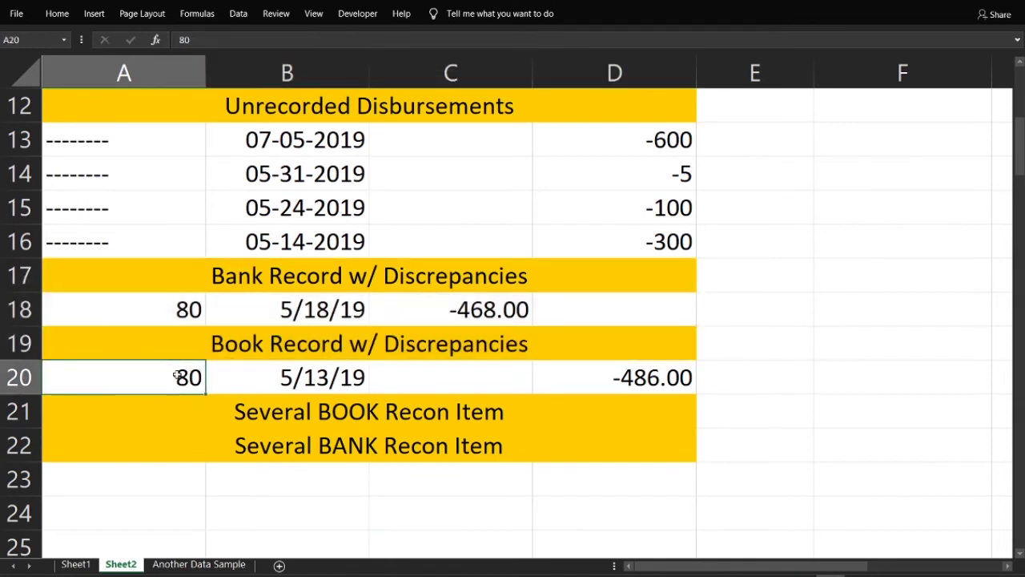
{"action": "left_click", "coordinate": [179, 301], "text": "ctrl"}
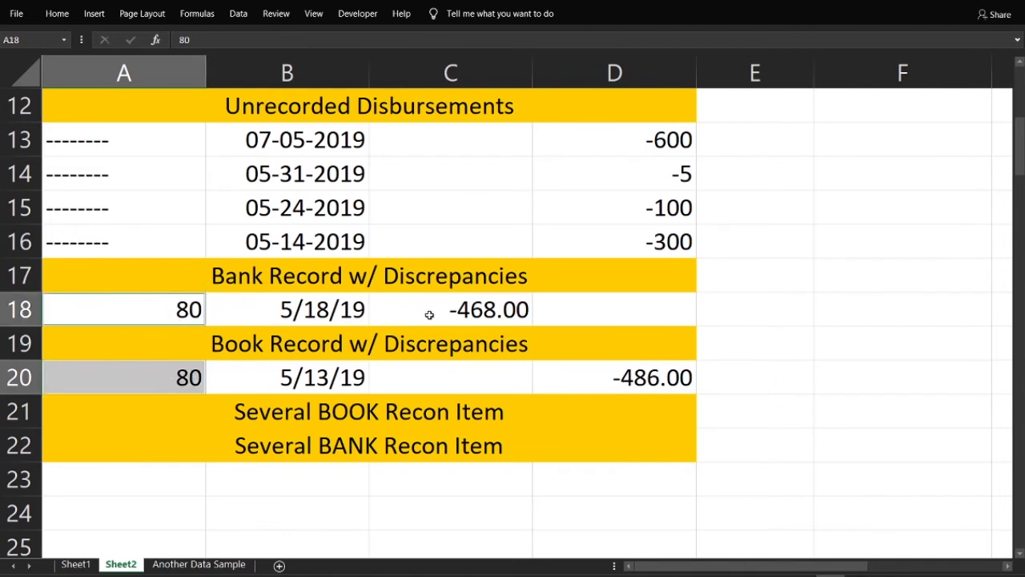
{"action": "left_click", "coordinate": [455, 311], "text": "ctrl"}
{"action": "left_click", "coordinate": [641, 377], "text": "ctrl"}
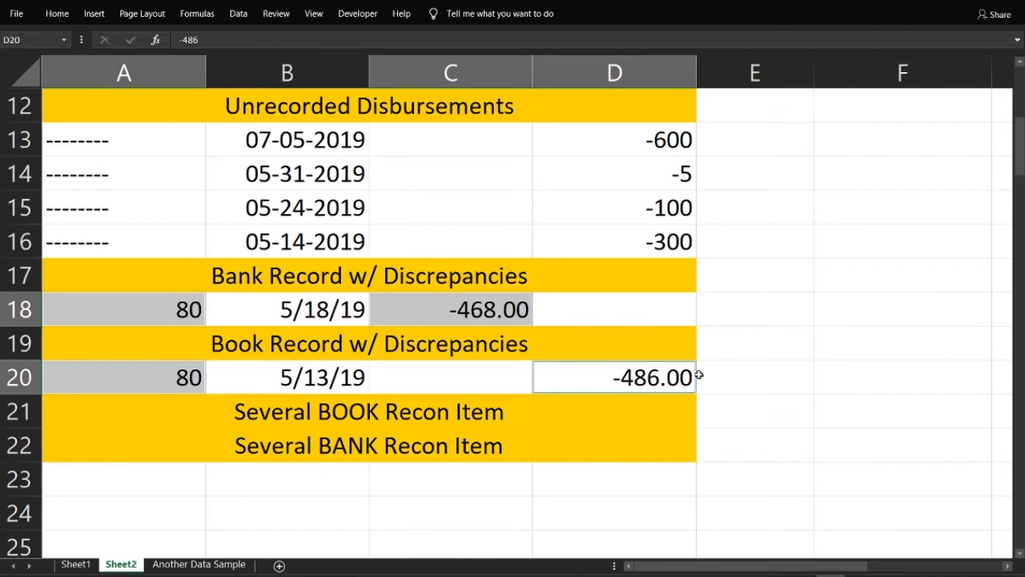
Step: Compare the discrepancy records again by selecting D20, C18, A18 and A20 together, and clear the multiple selection
{"action": "left_click", "coordinate": [631, 377]}
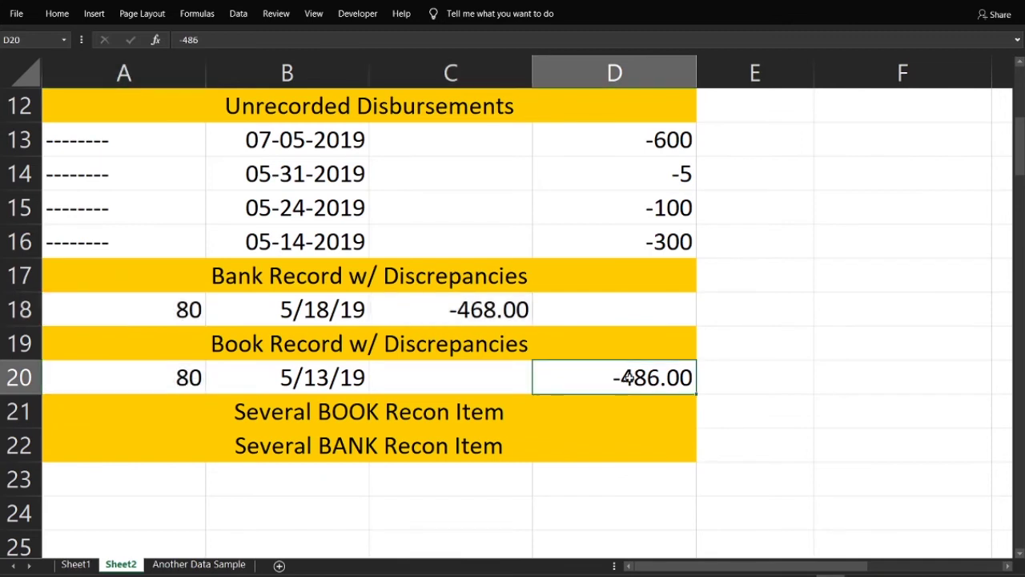
{"action": "left_click", "coordinate": [501, 313], "text": "ctrl"}
{"action": "left_click", "coordinate": [187, 309], "text": "ctrl"}
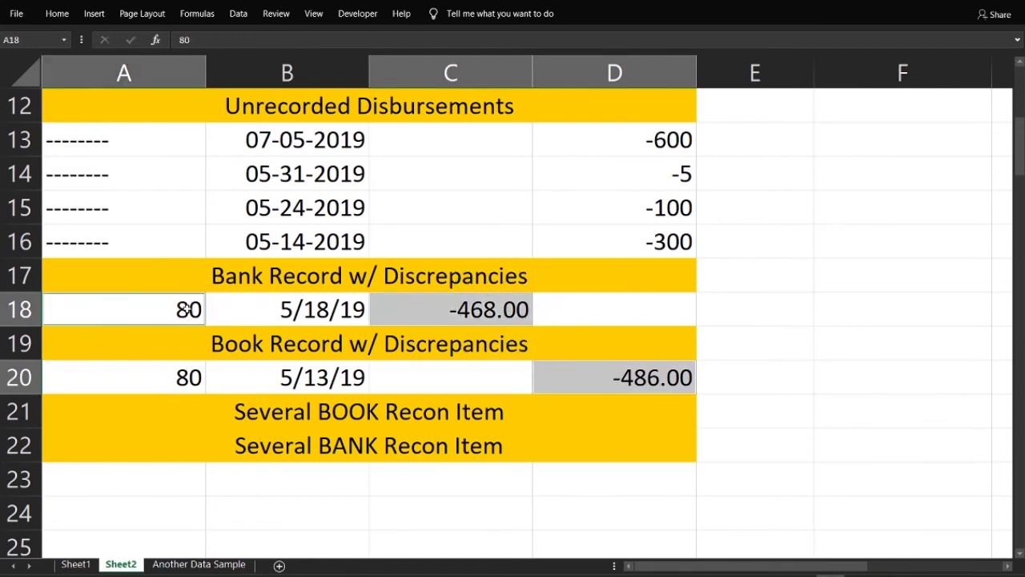
{"action": "left_click", "coordinate": [182, 378], "text": "ctrl"}
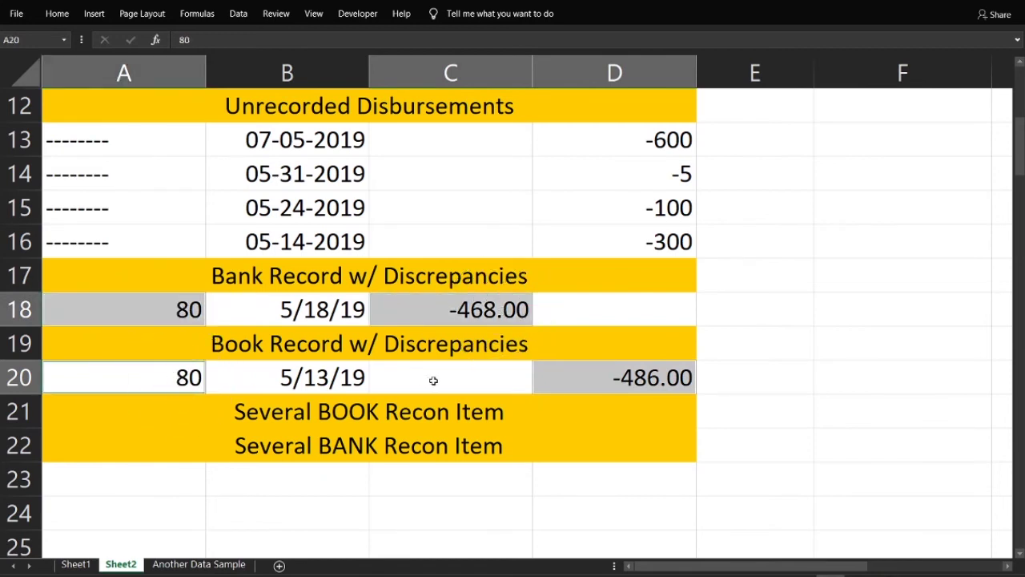
{"action": "left_click", "coordinate": [486, 379]}
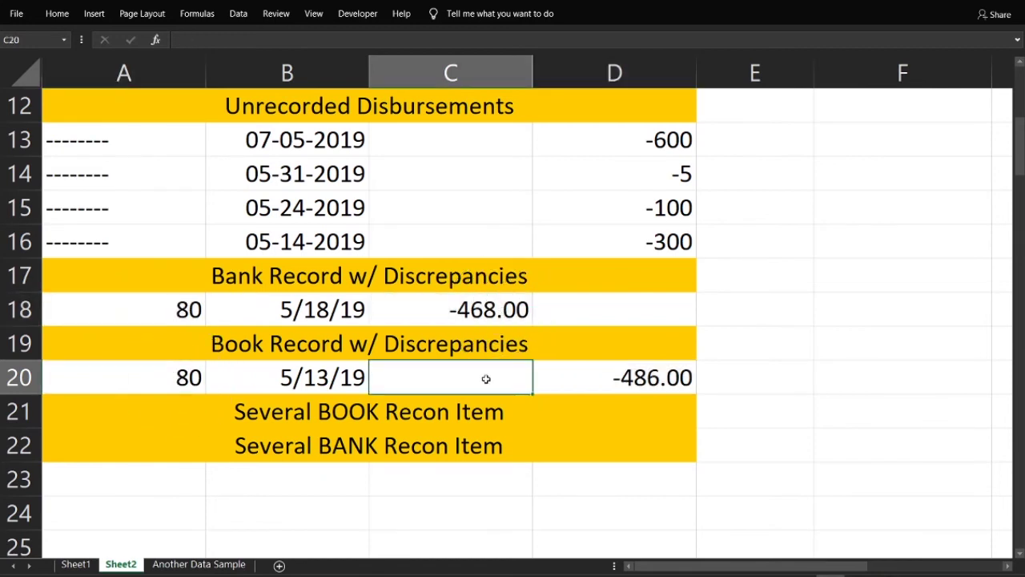
Step: Review the bank amount in C18 and the book amount in D20 one after the other
{"action": "left_click", "coordinate": [461, 312]}
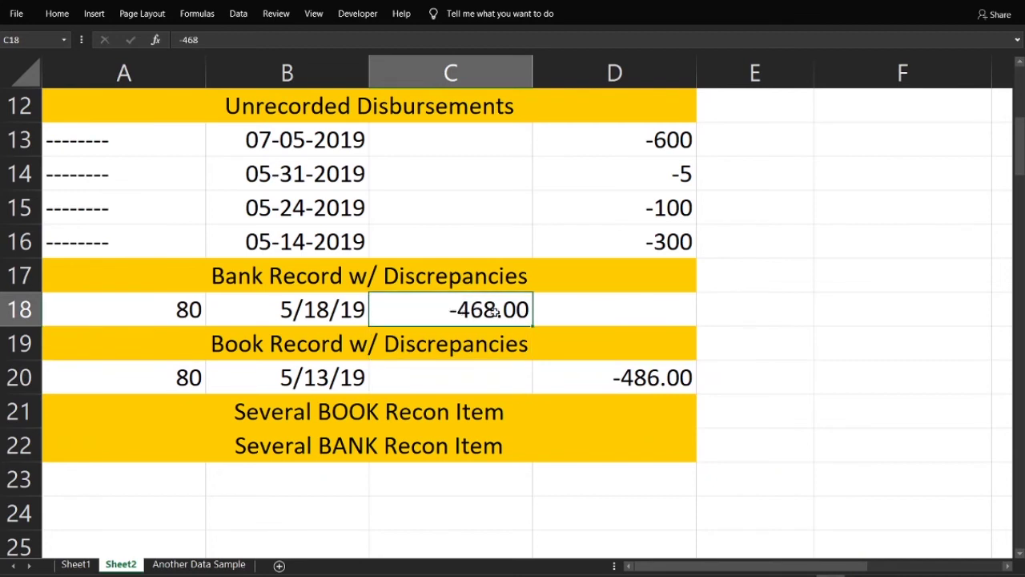
{"action": "left_click", "coordinate": [434, 310]}
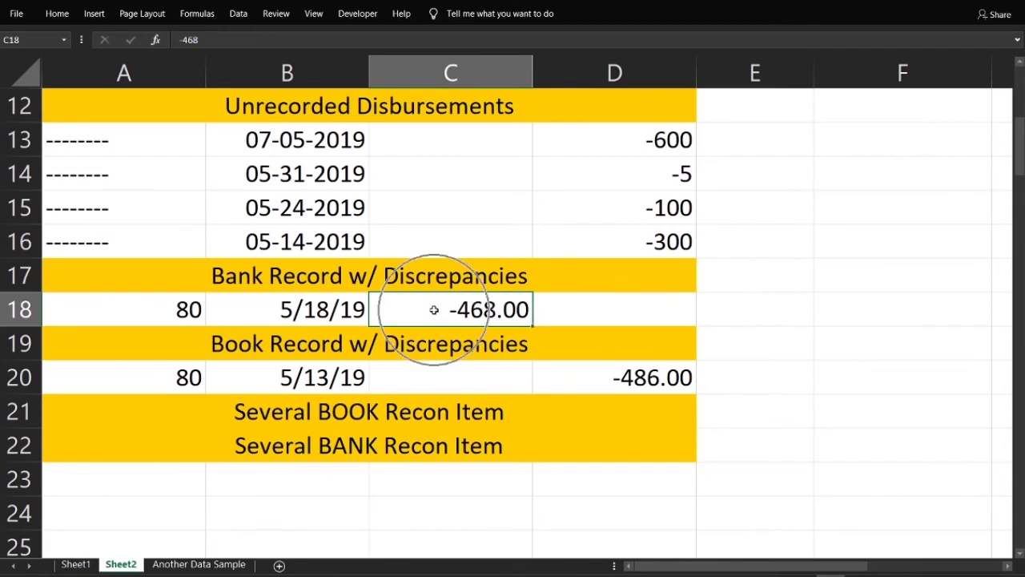
{"action": "left_click", "coordinate": [435, 309]}
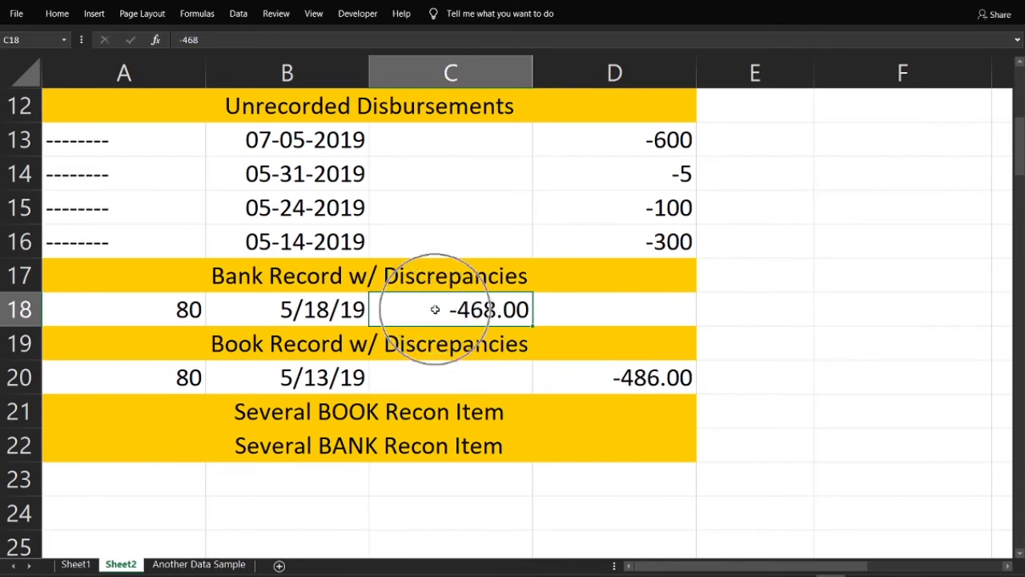
{"action": "left_click", "coordinate": [612, 381]}
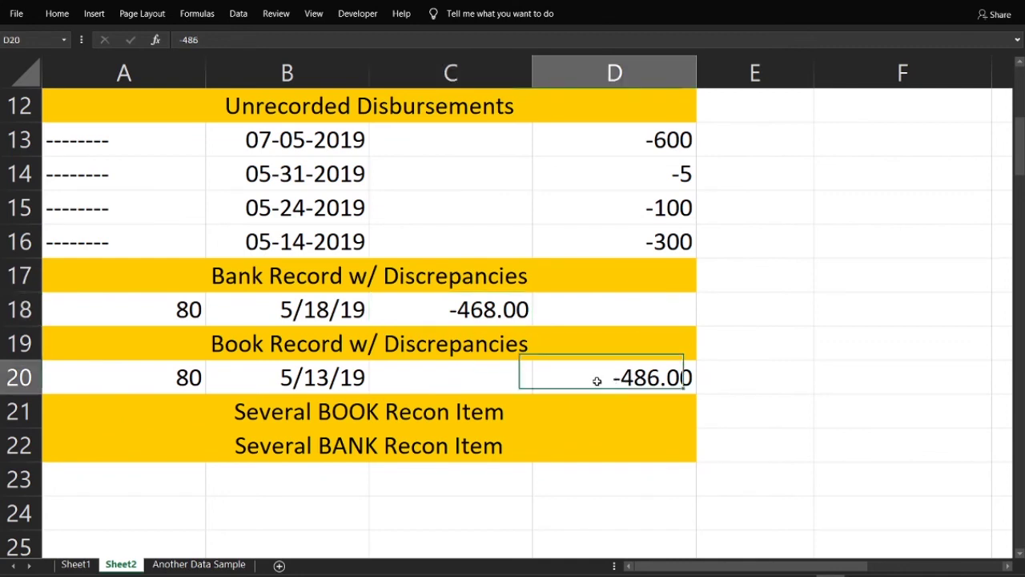
{"action": "left_click", "coordinate": [593, 375]}
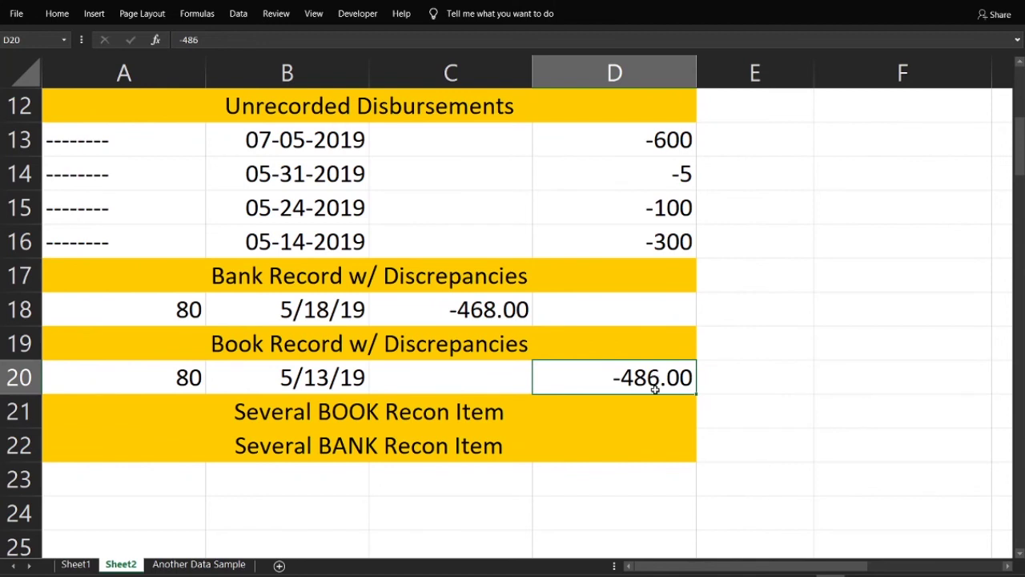
Step: Calculate the difference between the book and bank amounts in E20 with the formula =D20-C18
{"action": "left_click", "coordinate": [723, 386]}
{"action": "type", "text": "="}
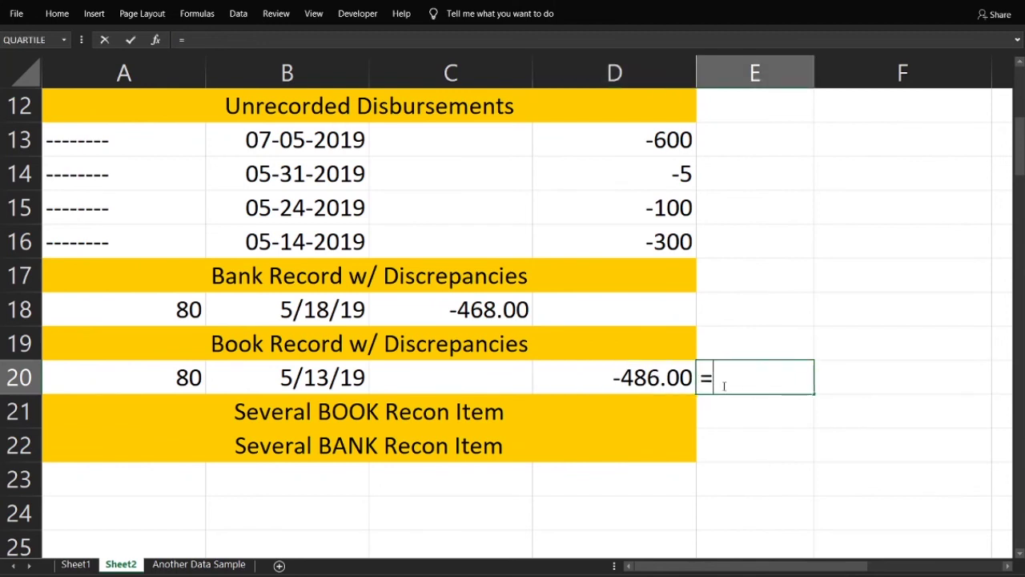
{"action": "key", "text": "Left"}
{"action": "type", "text": "-"}
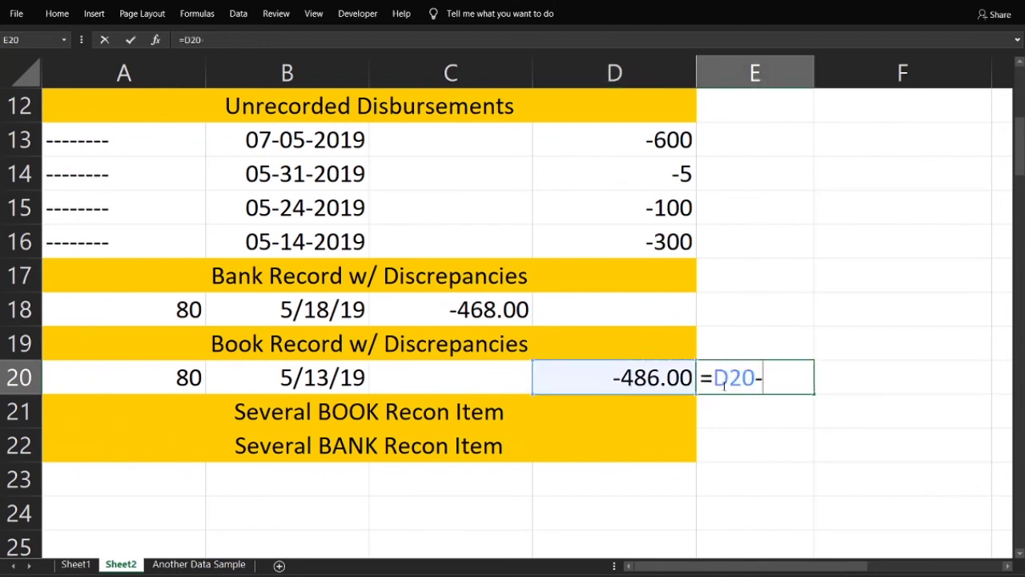
{"action": "left_click", "coordinate": [479, 305]}
{"action": "key", "text": "Return"}
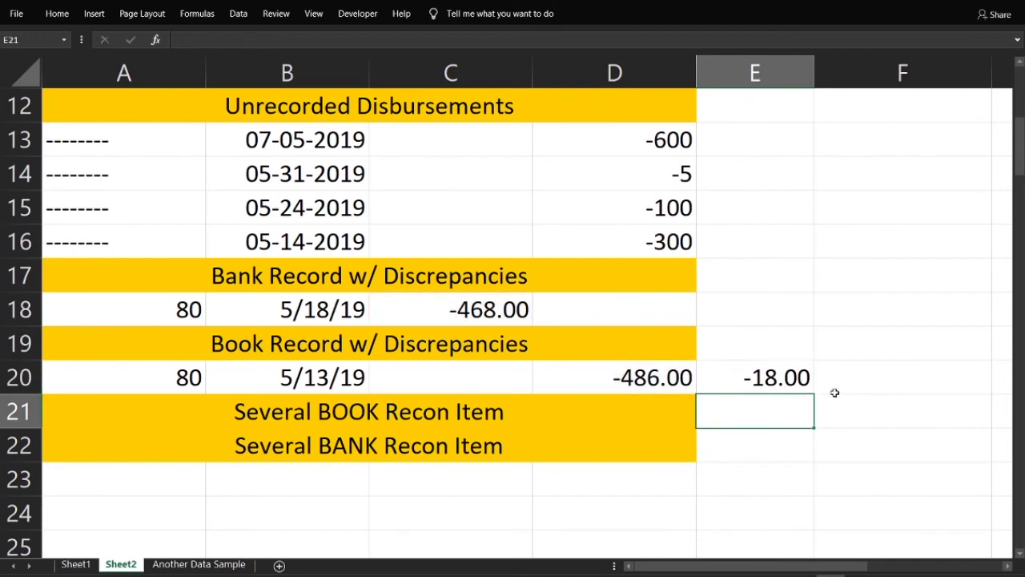
Step: Check the difference in E20 against the bank amount in C18 and the book amount in D20
{"action": "left_click", "coordinate": [790, 378]}
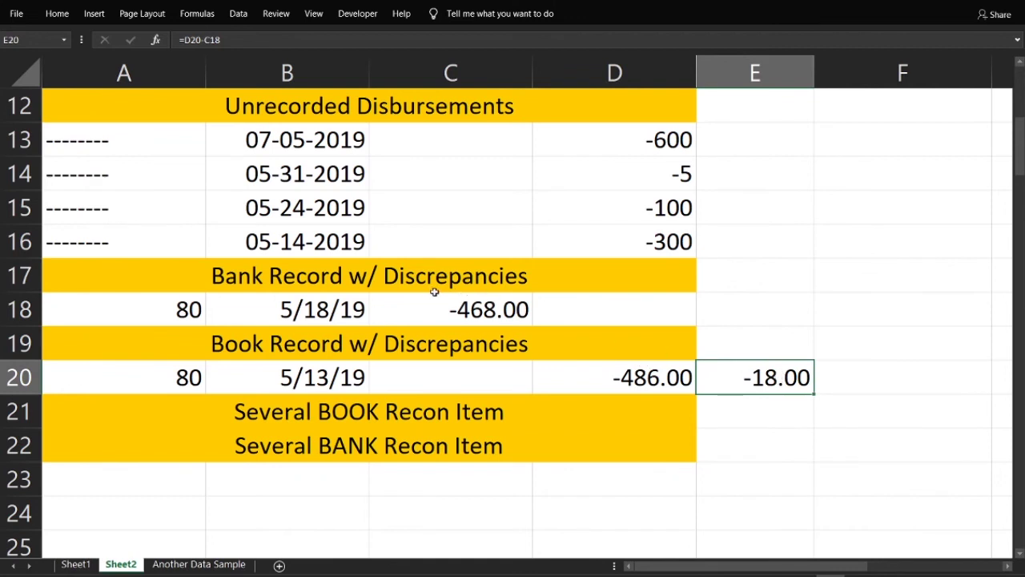
{"action": "left_click", "coordinate": [466, 310]}
{"action": "left_click", "coordinate": [633, 370], "text": "ctrl"}
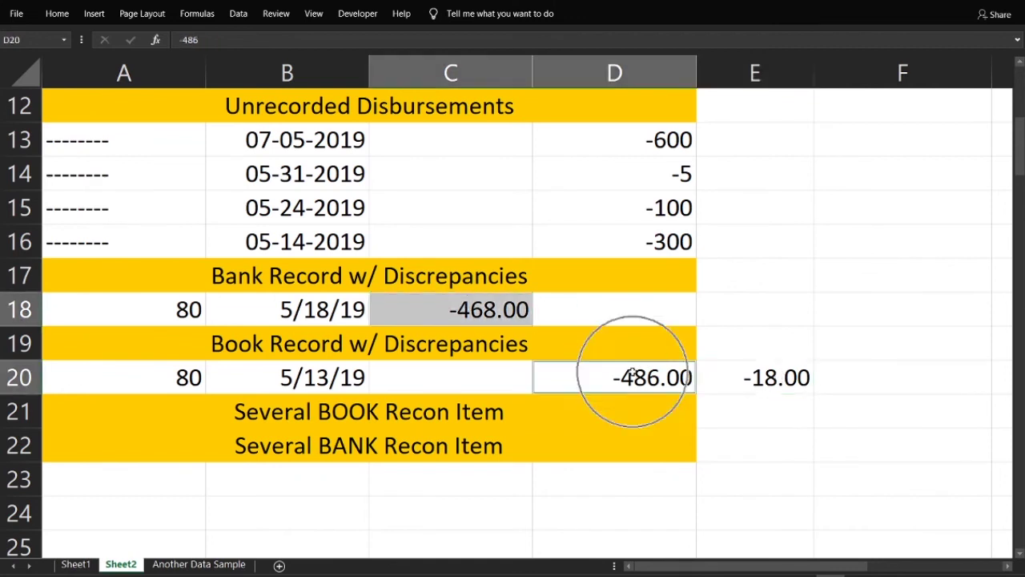
{"action": "left_click", "coordinate": [805, 386]}
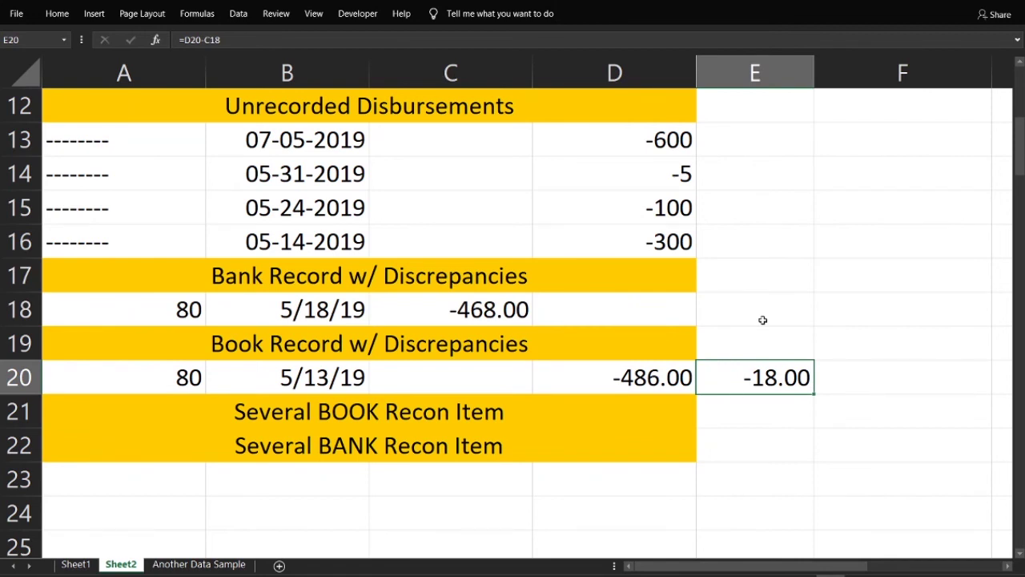
Step: Review the Discrepancy Checker's heading, the BANK and BOOK balances in F4 and G4, and the bank adjustment in F5
{"action": "scroll", "coordinate": [762, 320], "scroll_direction": "up", "scroll_amount": 4}
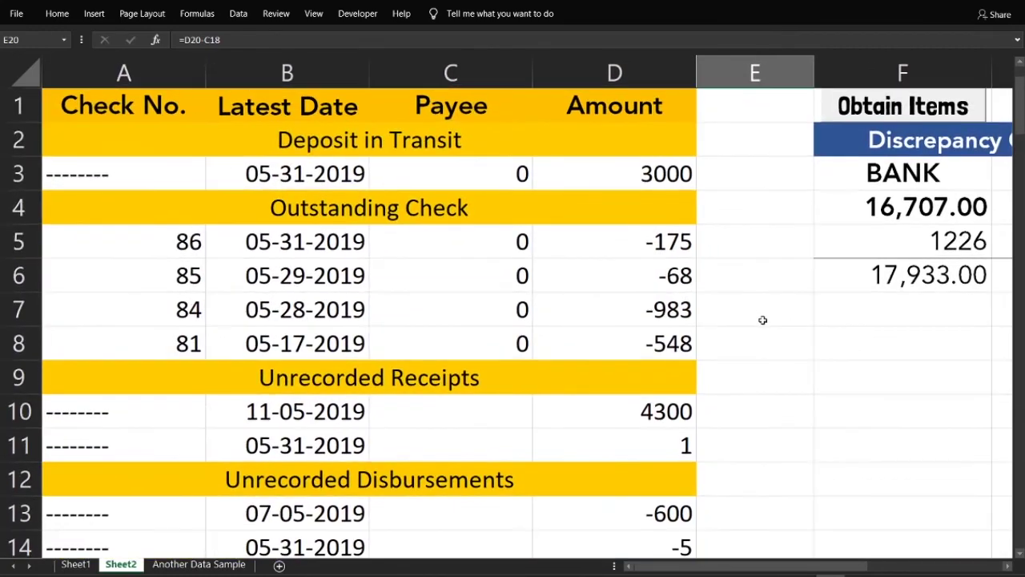
{"action": "scroll", "coordinate": [763, 320], "scroll_direction": "right", "scroll_amount": 3}
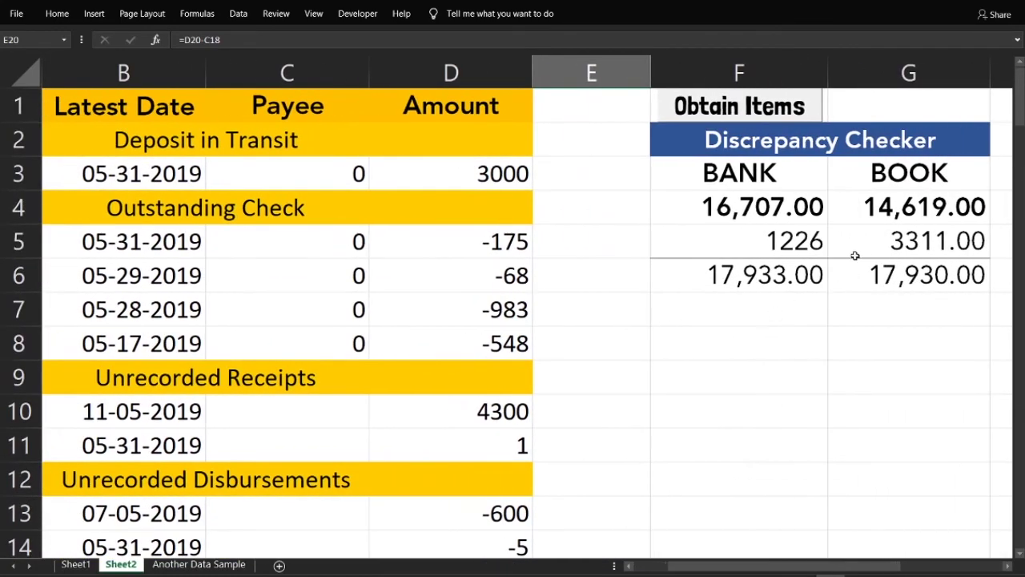
{"action": "left_click", "coordinate": [854, 143]}
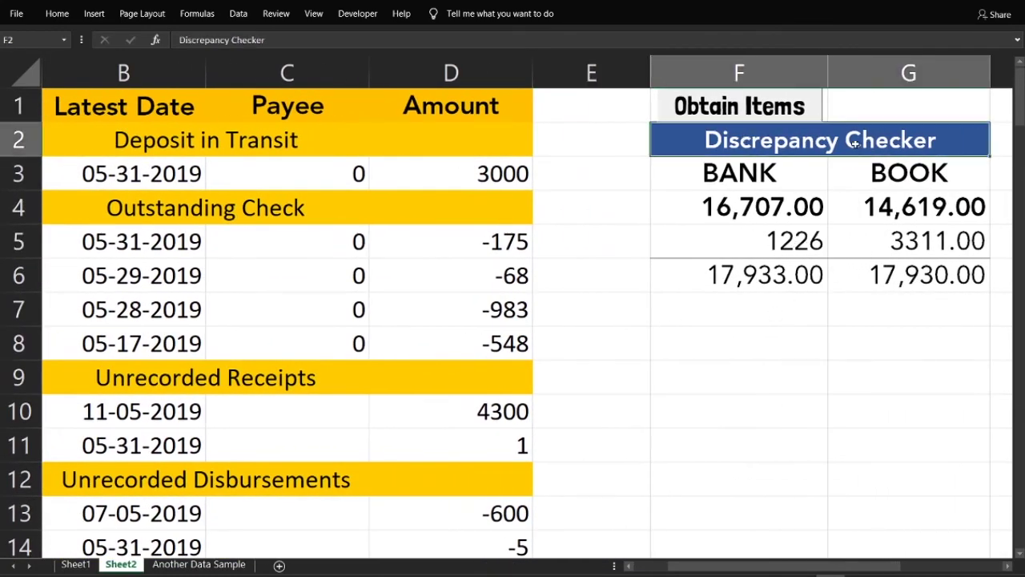
{"action": "left_click", "coordinate": [752, 206]}
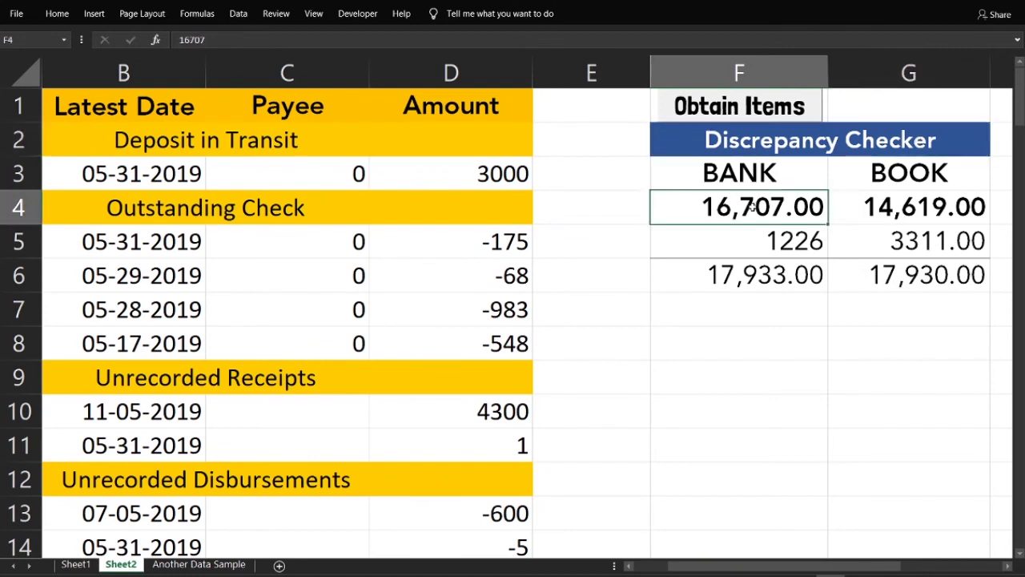
{"action": "left_click", "coordinate": [928, 207]}
{"action": "left_click", "coordinate": [767, 240]}
Step: Inspect the bank adjustment formula in F5, tracing its references to the Deposit in Transit and Outstanding Check amounts
{"action": "scroll", "coordinate": [767, 239], "scroll_direction": "left", "scroll_amount": 1}
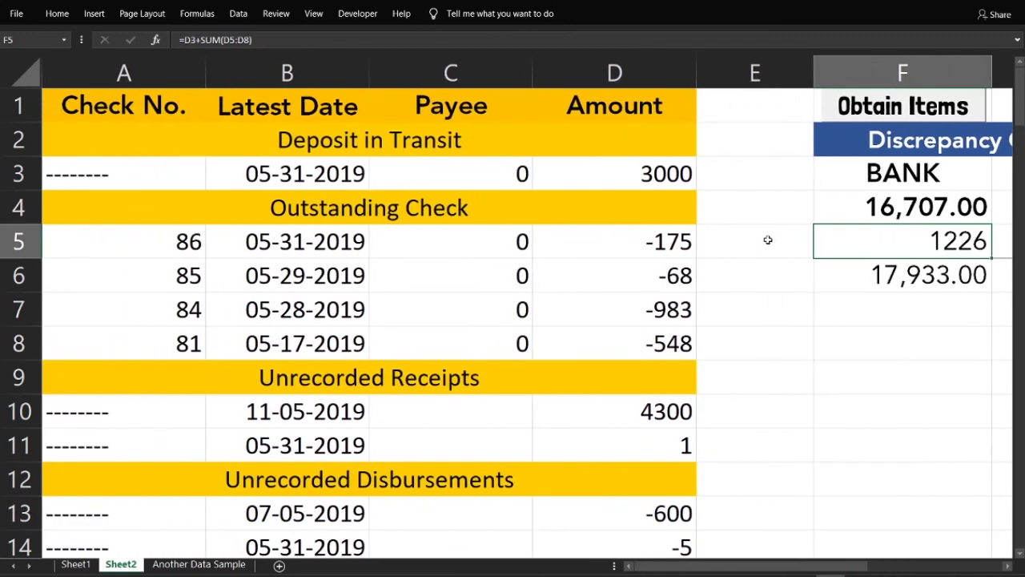
{"action": "scroll", "coordinate": [769, 237], "scroll_direction": "right", "scroll_amount": 1}
{"action": "scroll", "coordinate": [825, 238], "scroll_direction": "left", "scroll_amount": 1}
{"action": "left_click", "coordinate": [401, 144]}
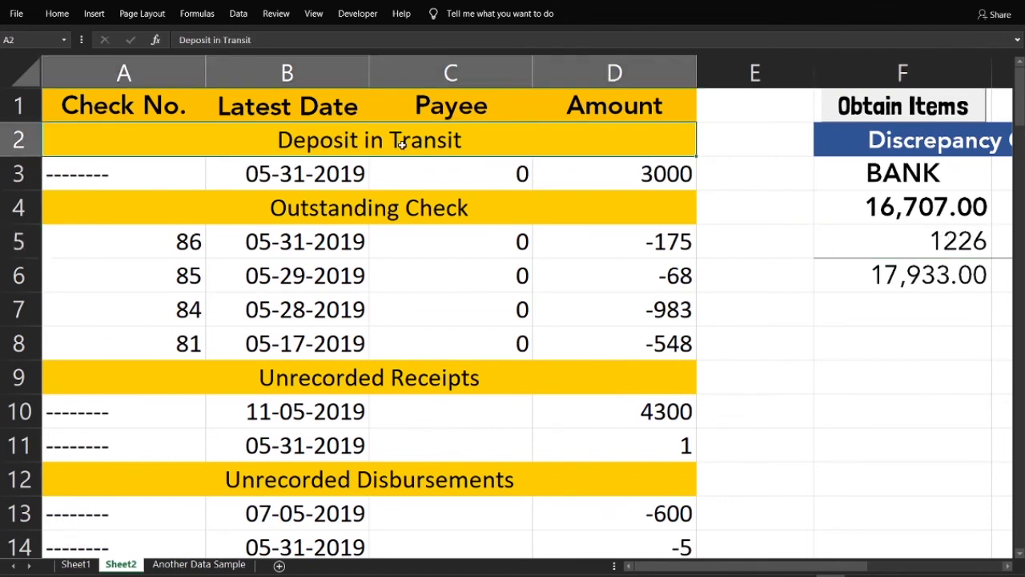
{"action": "left_click", "coordinate": [535, 223]}
{"action": "left_click", "coordinate": [920, 241]}
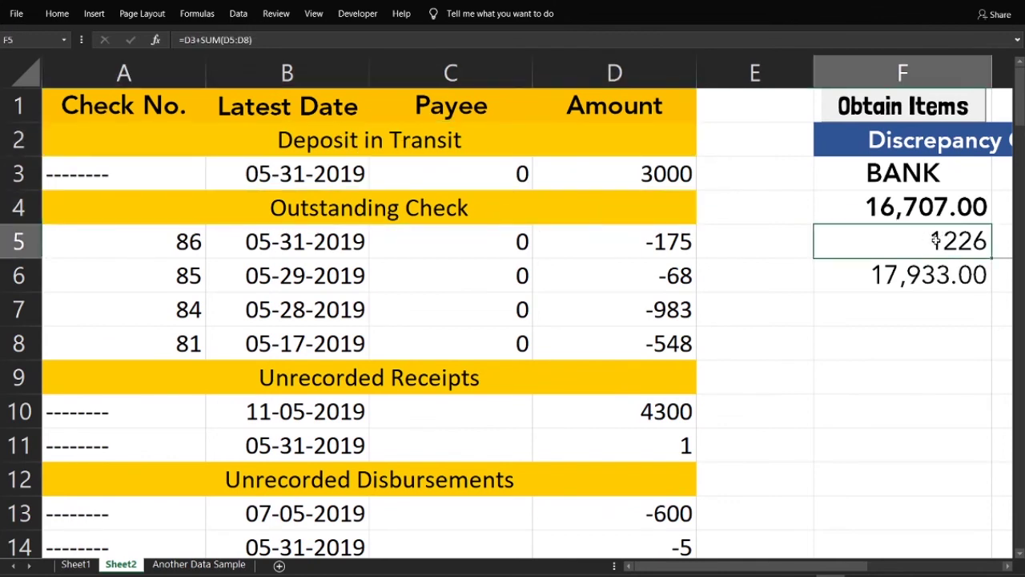
{"action": "double_click", "coordinate": [937, 241]}
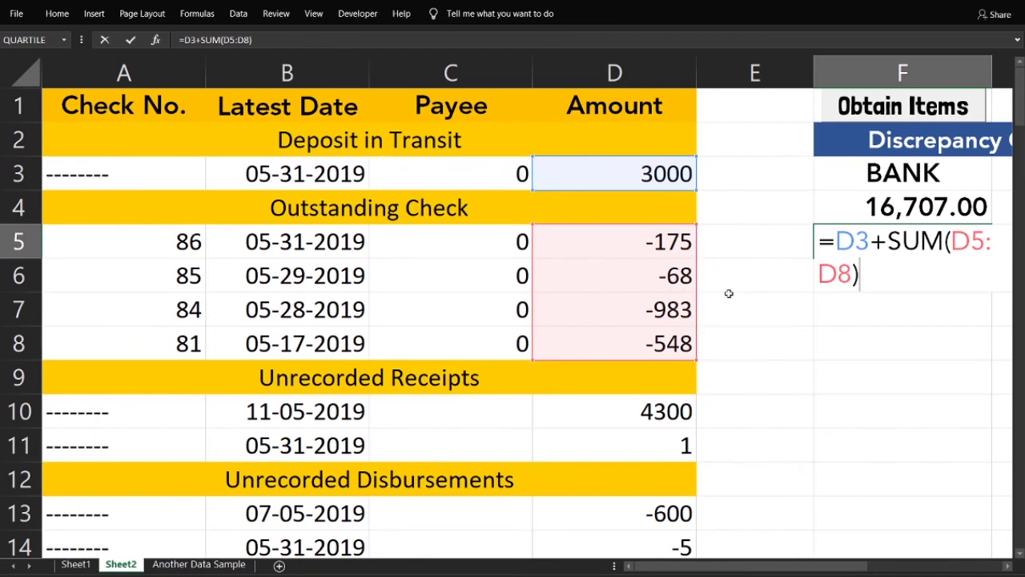
{"action": "key", "text": "Return"}
{"action": "left_click", "coordinate": [952, 238]}
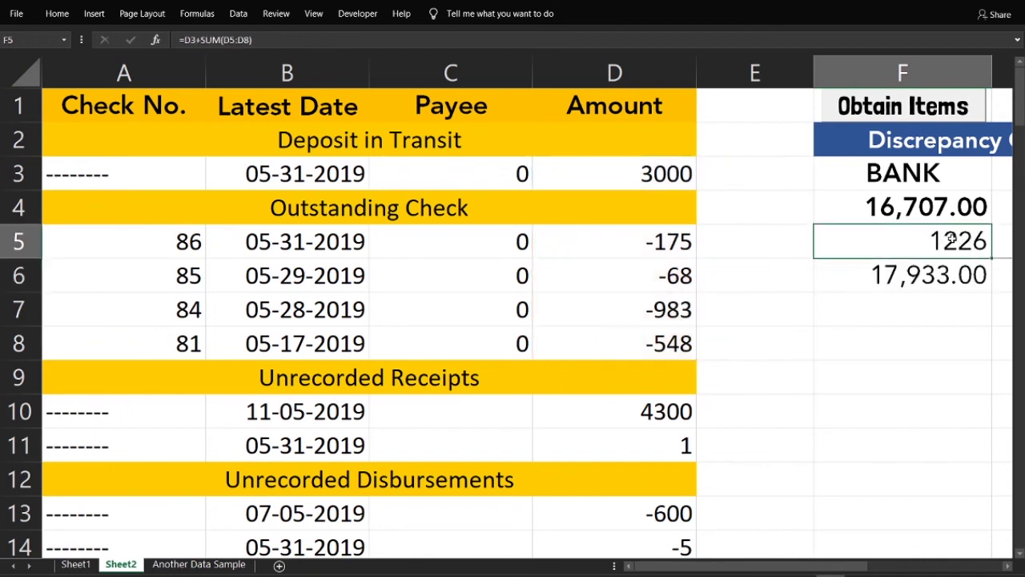
Step: Check the adjusted bank total in F6 of the Discrepancy Checker against the book total beside it
{"action": "scroll", "coordinate": [889, 242], "scroll_direction": "right", "scroll_amount": 2}
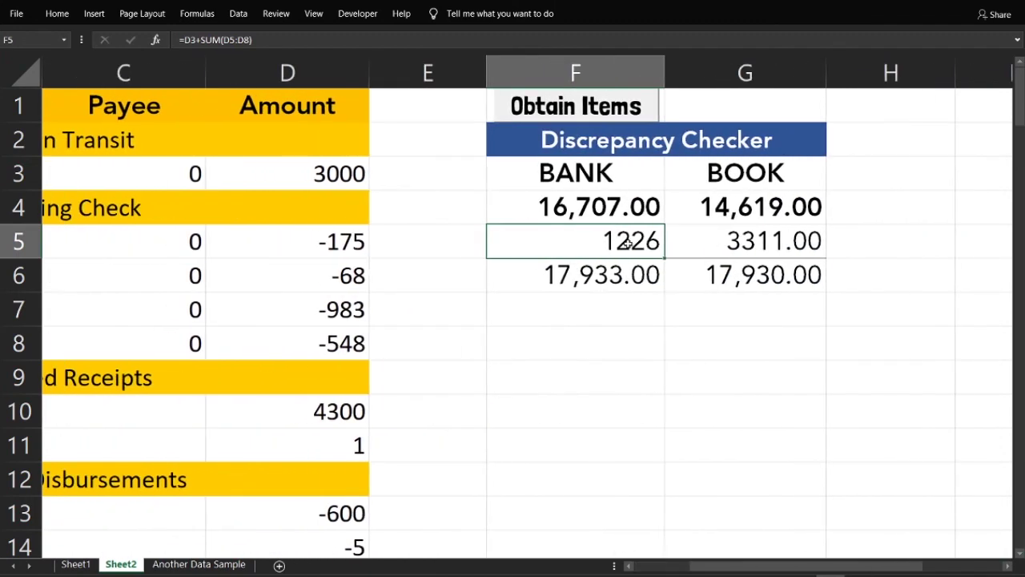
{"action": "left_click", "coordinate": [587, 272]}
{"action": "key", "text": "Return"}
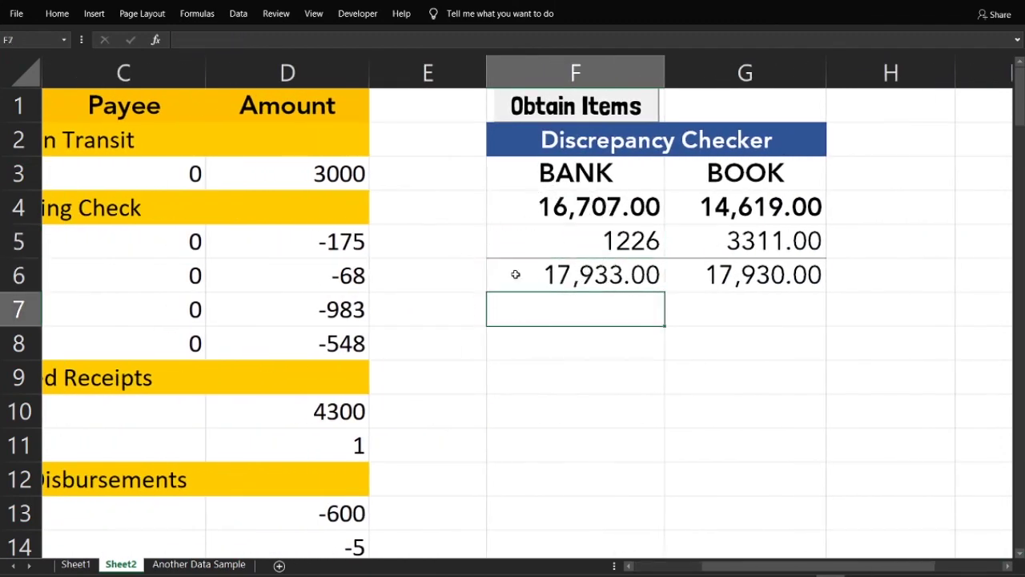
{"action": "key", "text": "ctrl"}
Step: Inspect the book adjustment formula in G5 against the Unrecorded Receipts, Unrecorded Disbursements and discrepancy amounts
{"action": "left_click", "coordinate": [773, 244]}
{"action": "scroll", "coordinate": [389, 382], "scroll_direction": "left", "scroll_amount": 2}
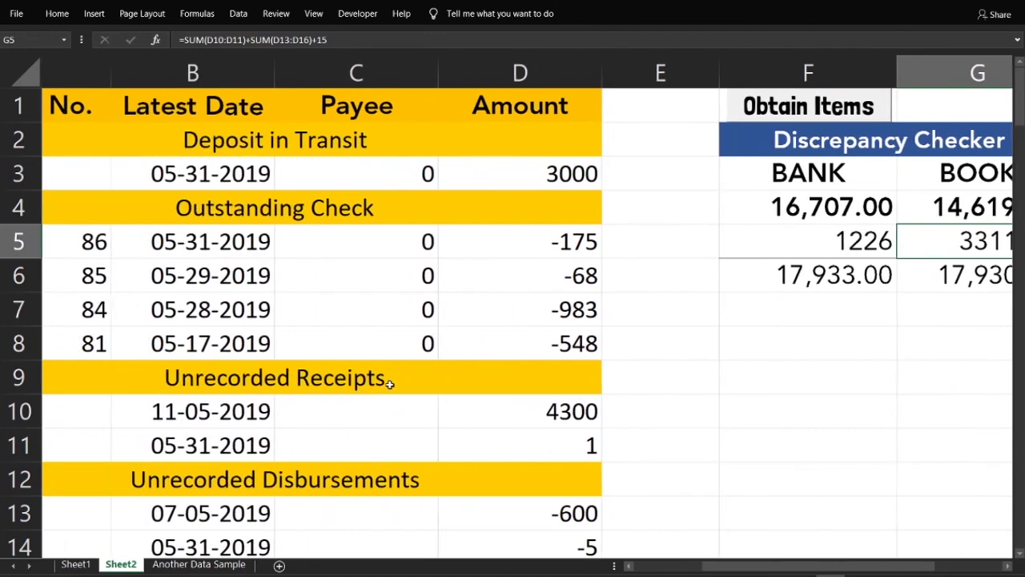
{"action": "scroll", "coordinate": [333, 378], "scroll_direction": "right", "scroll_amount": 1}
{"action": "scroll", "coordinate": [537, 444], "scroll_direction": "down", "scroll_amount": 2}
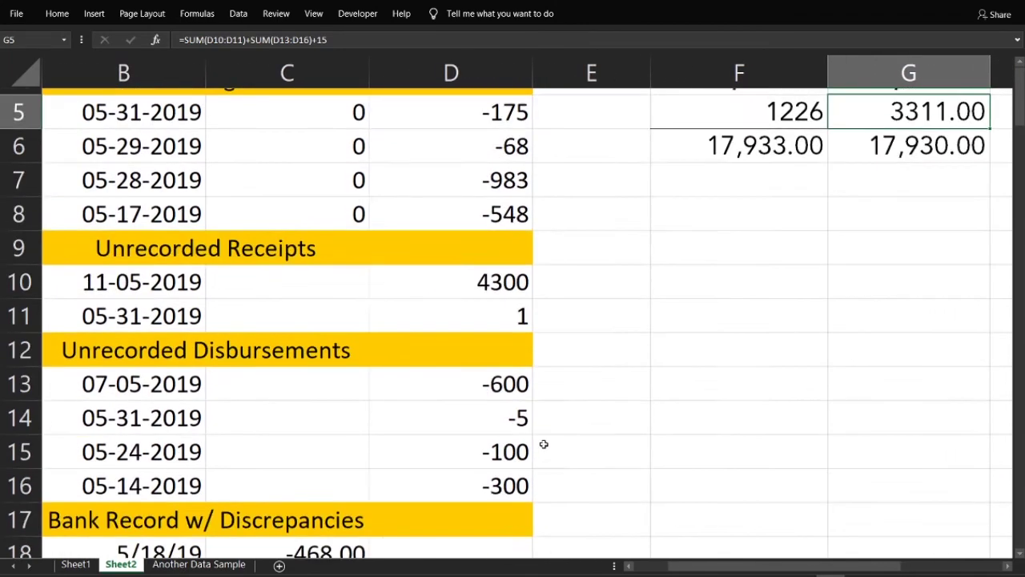
{"action": "scroll", "coordinate": [543, 444], "scroll_direction": "up", "scroll_amount": 1}
{"action": "scroll", "coordinate": [544, 444], "scroll_direction": "down", "scroll_amount": 3}
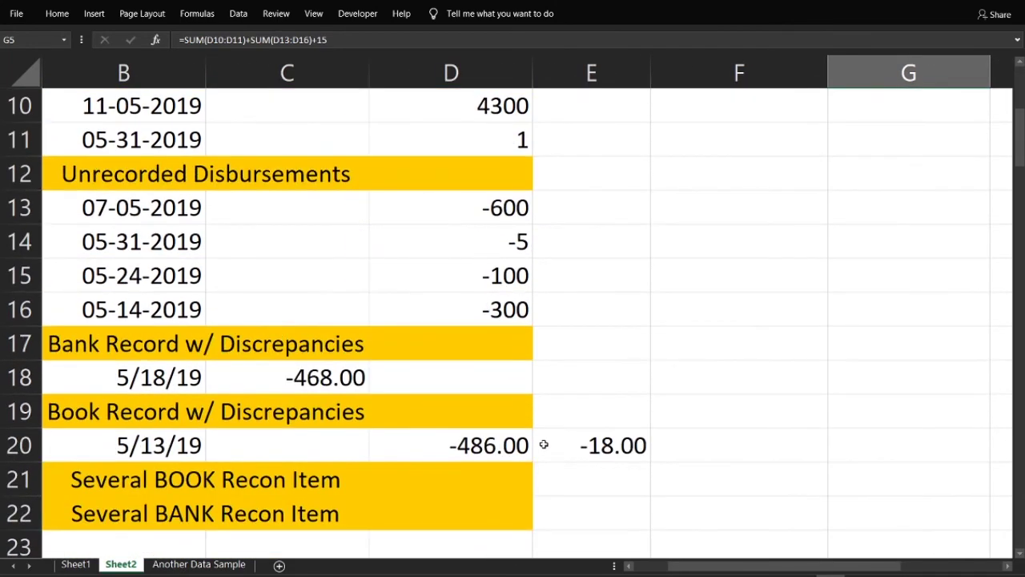
{"action": "scroll", "coordinate": [545, 444], "scroll_direction": "down", "scroll_amount": 1}
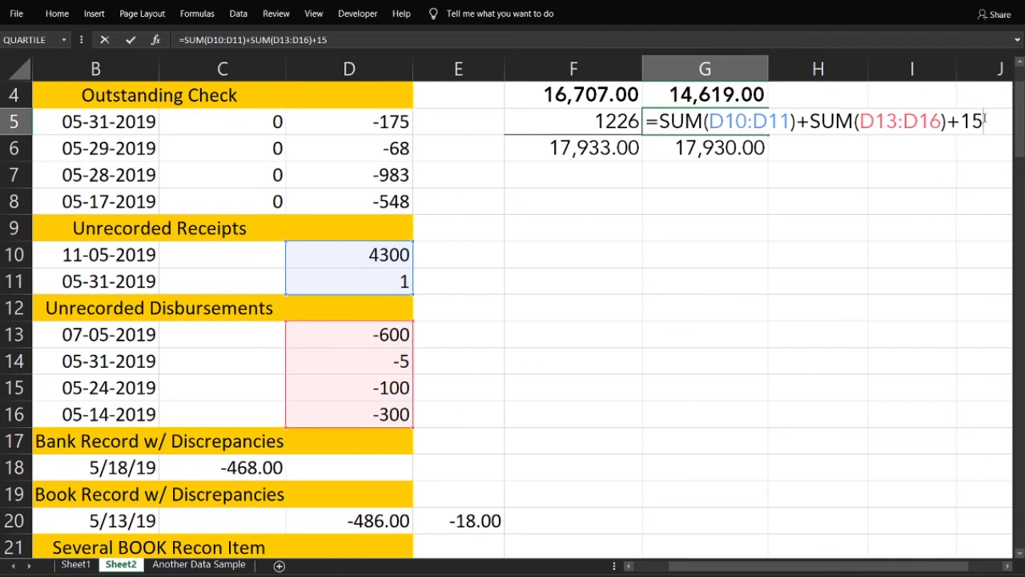
Step: Correct the book adjustment formula in G5 to =SUM(D10:D11)+SUM(D13:D16)+18
{"action": "key", "text": "BackSpace"}
{"action": "type", "text": "8"}
{"action": "key", "text": "Return"}
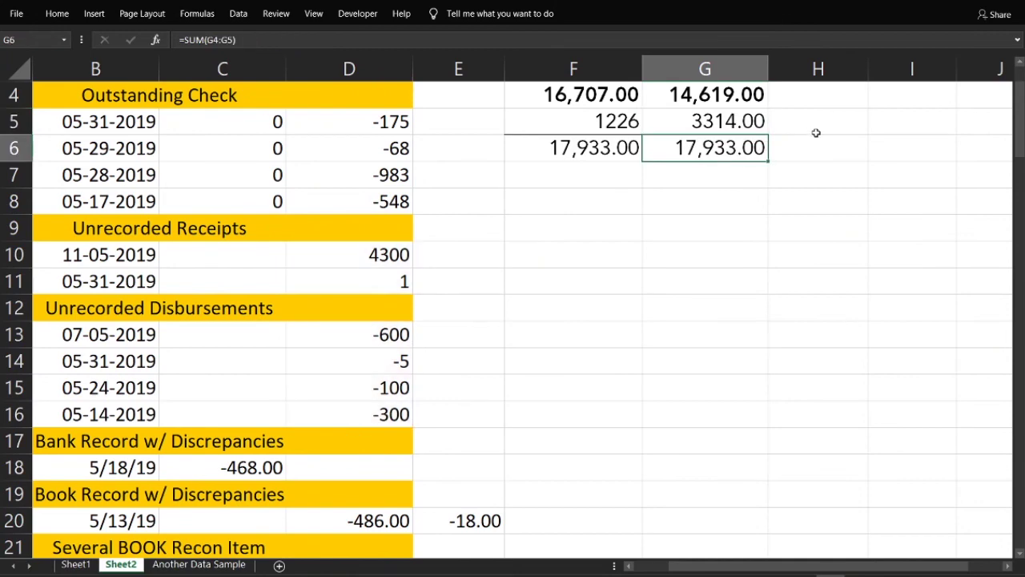
Step: Compare the adjusted bank and book totals in F6 and G6 of the Discrepancy Checker
{"action": "scroll", "coordinate": [854, 231], "scroll_direction": "up", "scroll_amount": 1}
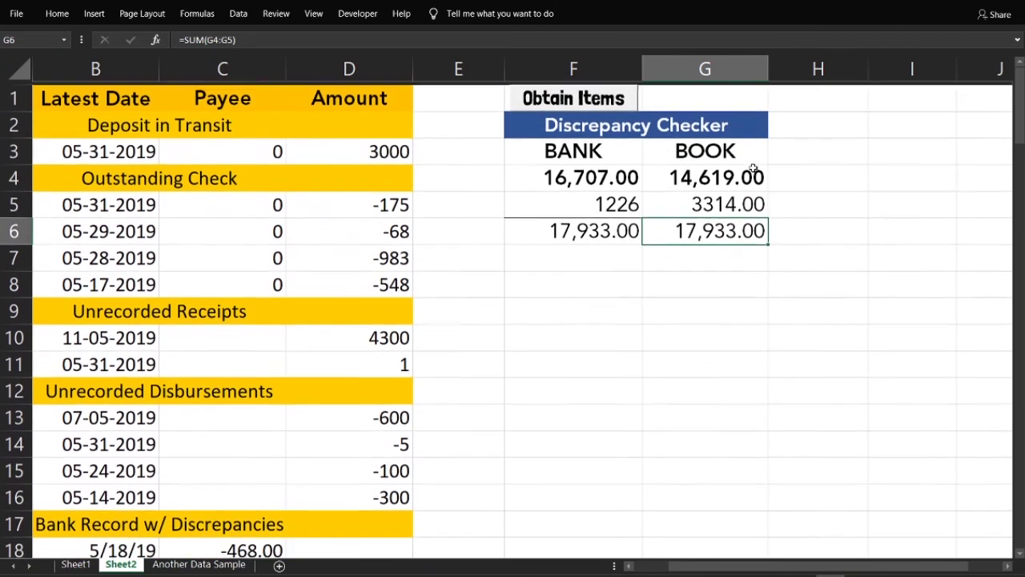
{"action": "left_click", "coordinate": [567, 228]}
{"action": "left_click_drag", "start_coordinate": [641, 240], "coordinate": [702, 232]}
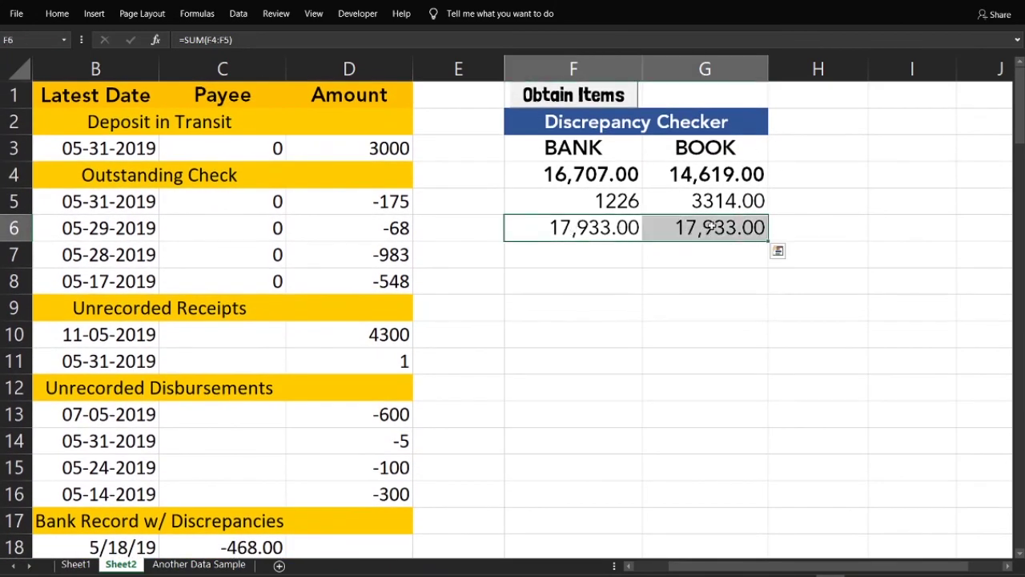
{"action": "scroll", "coordinate": [656, 270], "scroll_direction": "up", "scroll_amount": 4, "text": "ctrl"}
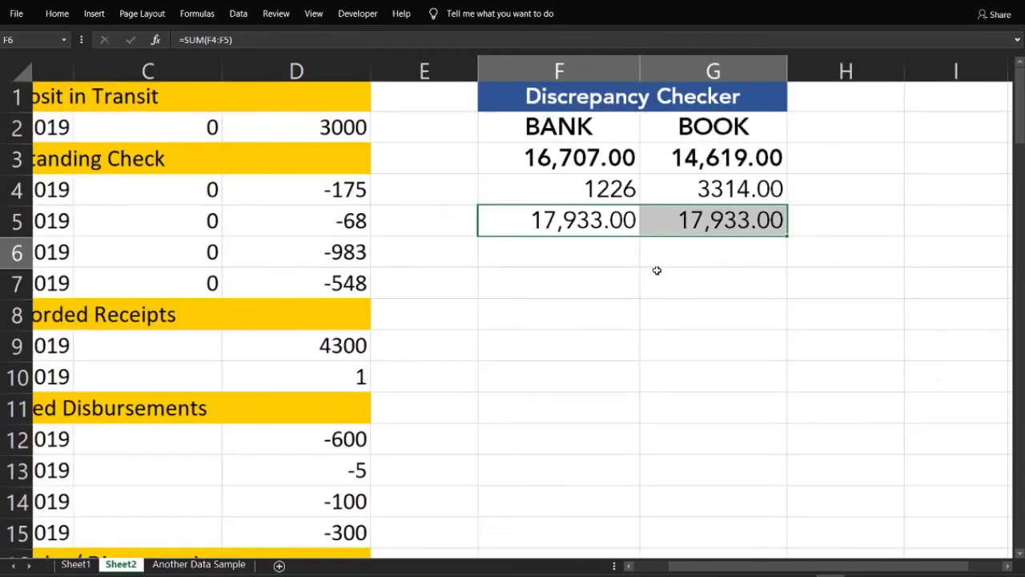
{"action": "scroll", "coordinate": [656, 270], "scroll_direction": "up", "scroll_amount": 1}
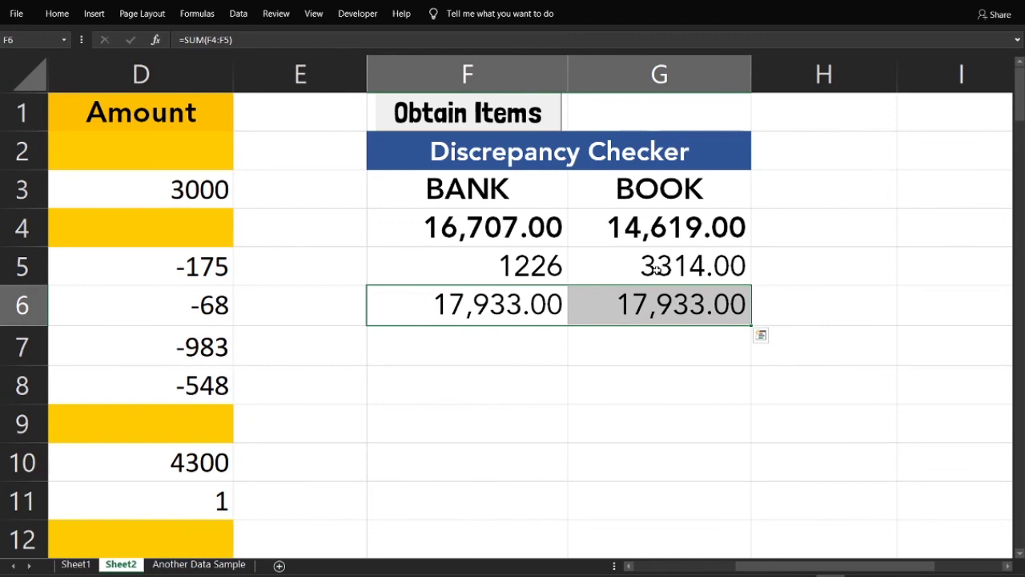
{"action": "left_click", "coordinate": [636, 442]}
{"action": "scroll", "coordinate": [662, 316], "scroll_direction": "up", "scroll_amount": 1, "text": "ctrl"}
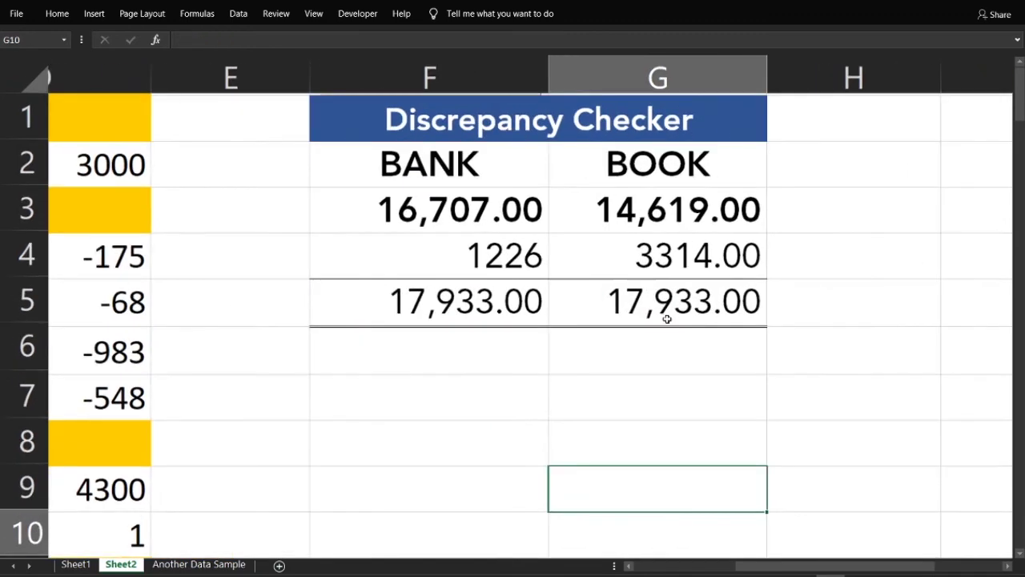